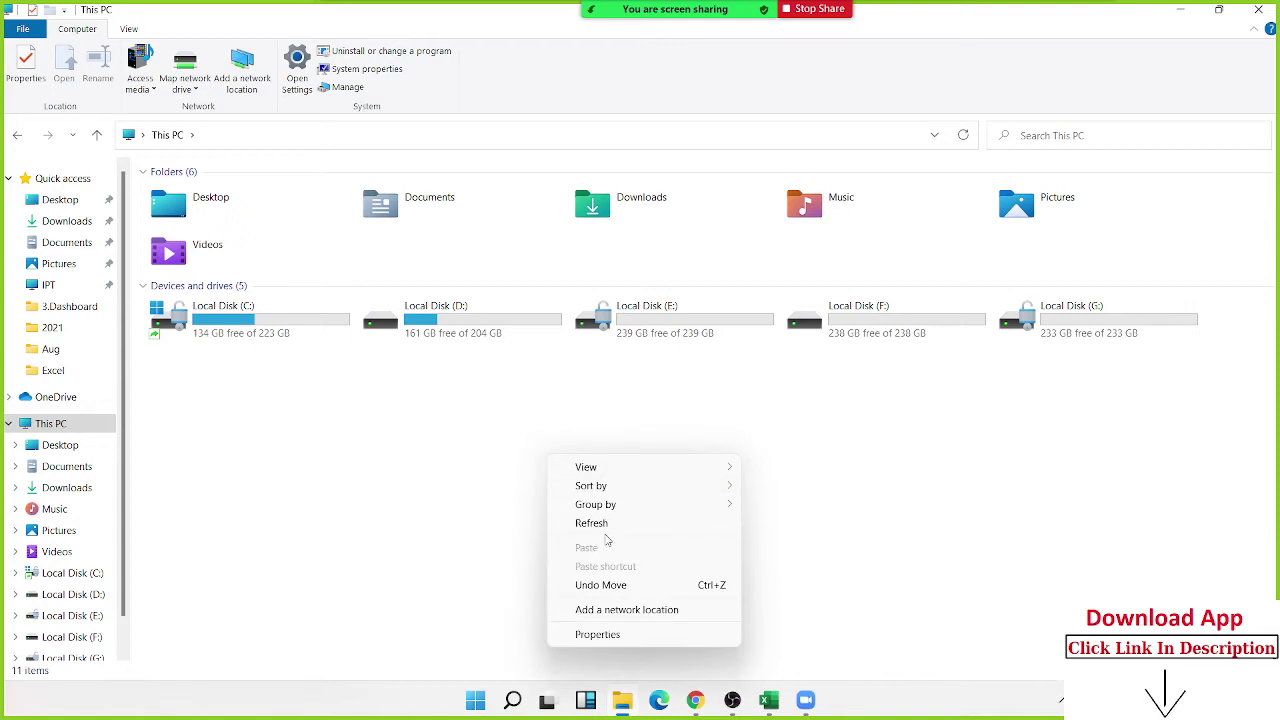
# Refresh the This PC view
pyautogui.click(595, 524)
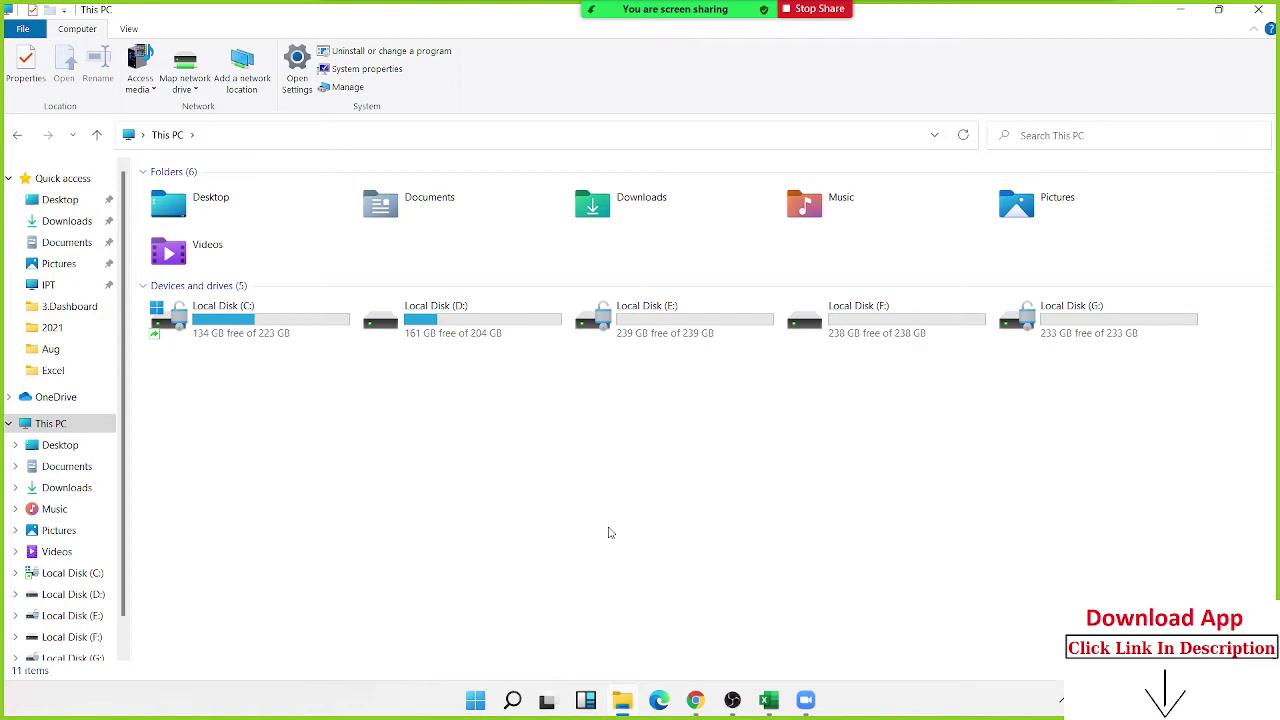
pyautogui.moveTo(606, 8)
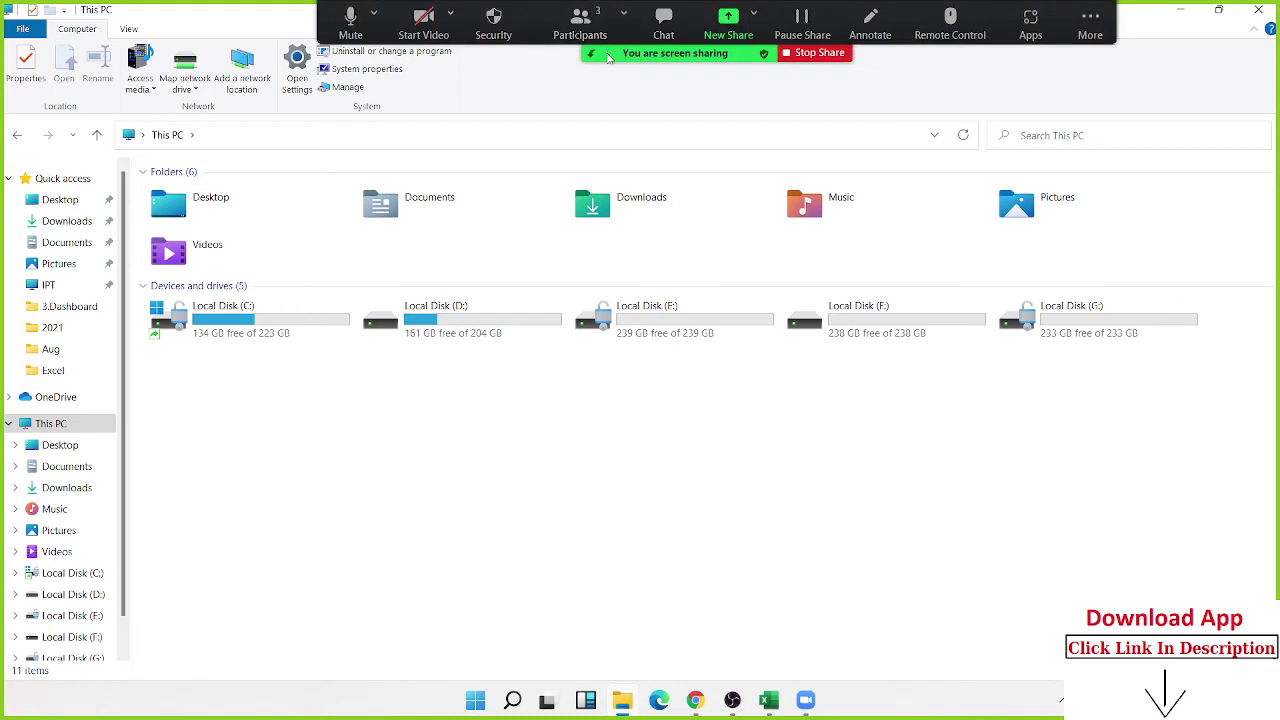
pyautogui.rightClick(596, 445)
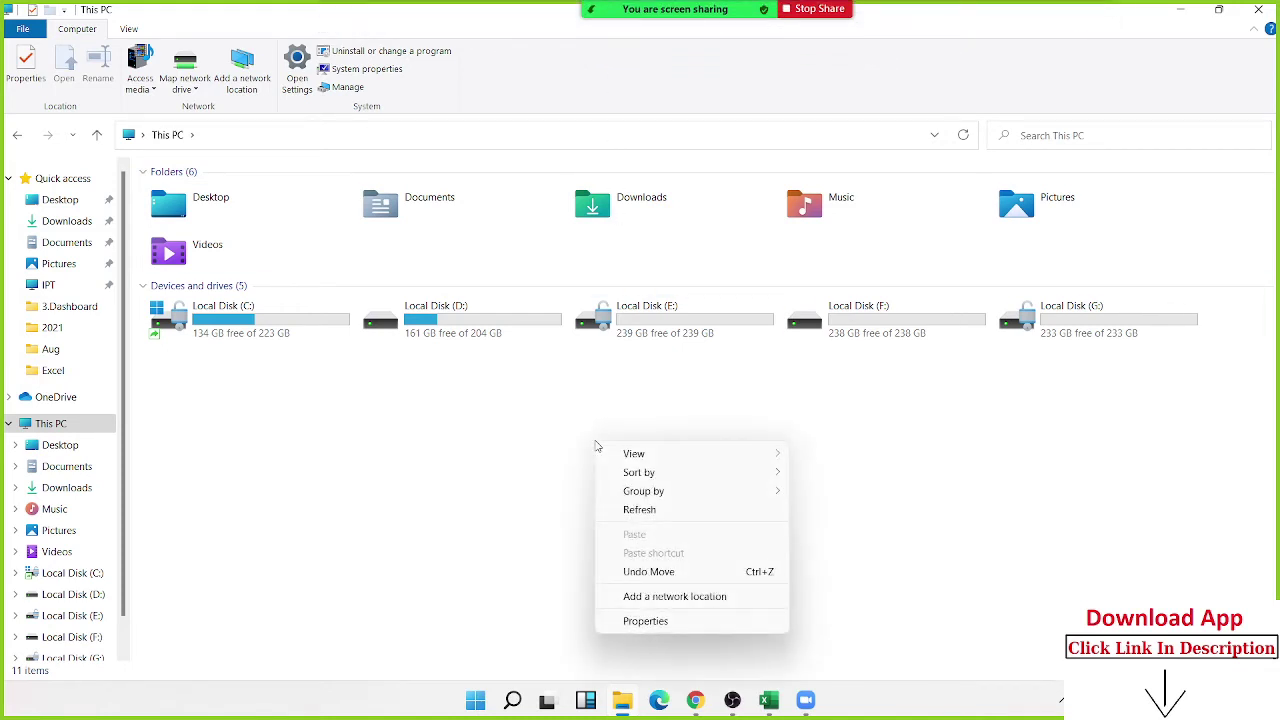
pyautogui.click(637, 511)
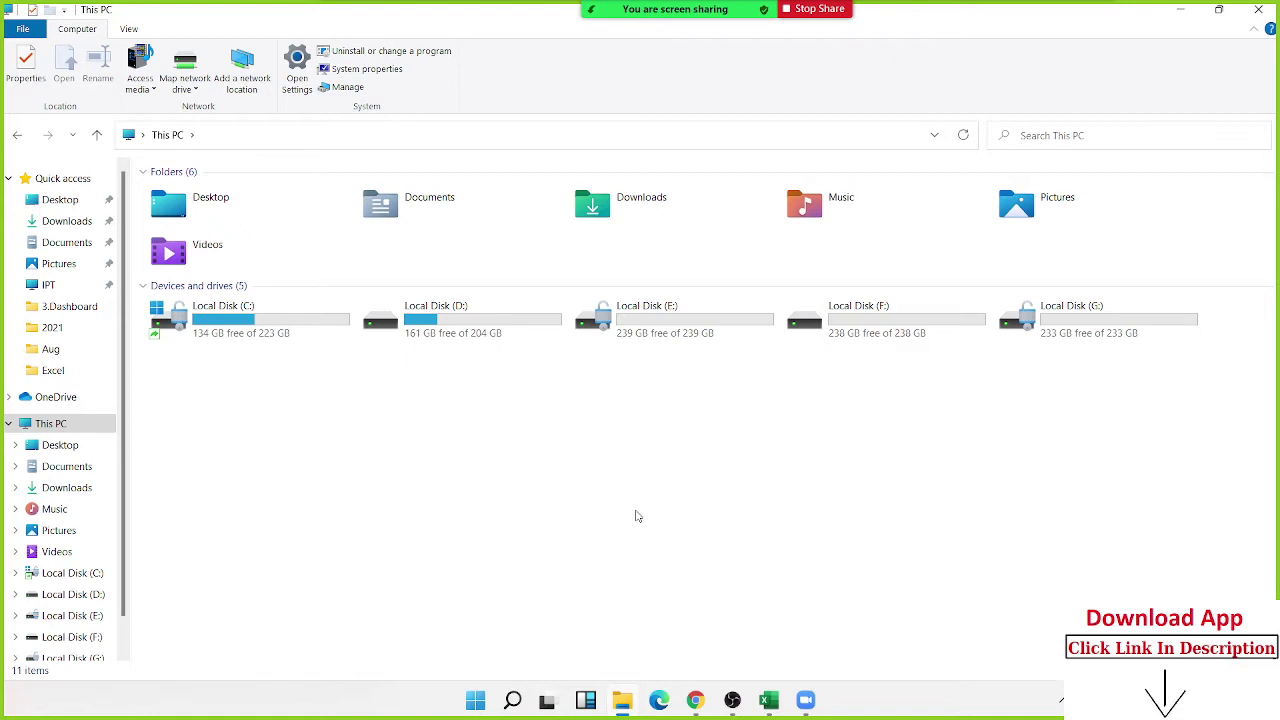
pyautogui.moveTo(986, 486); pyautogui.dragTo(245, 333)
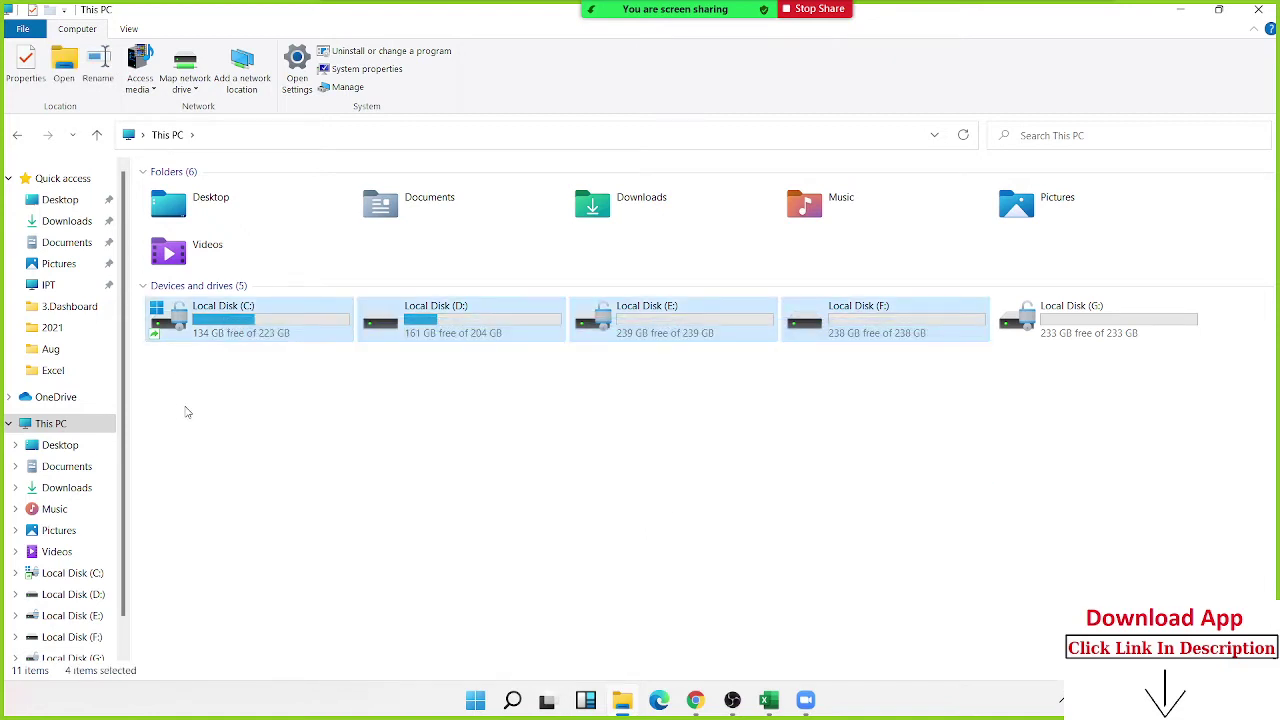
pyautogui.click(186, 412)
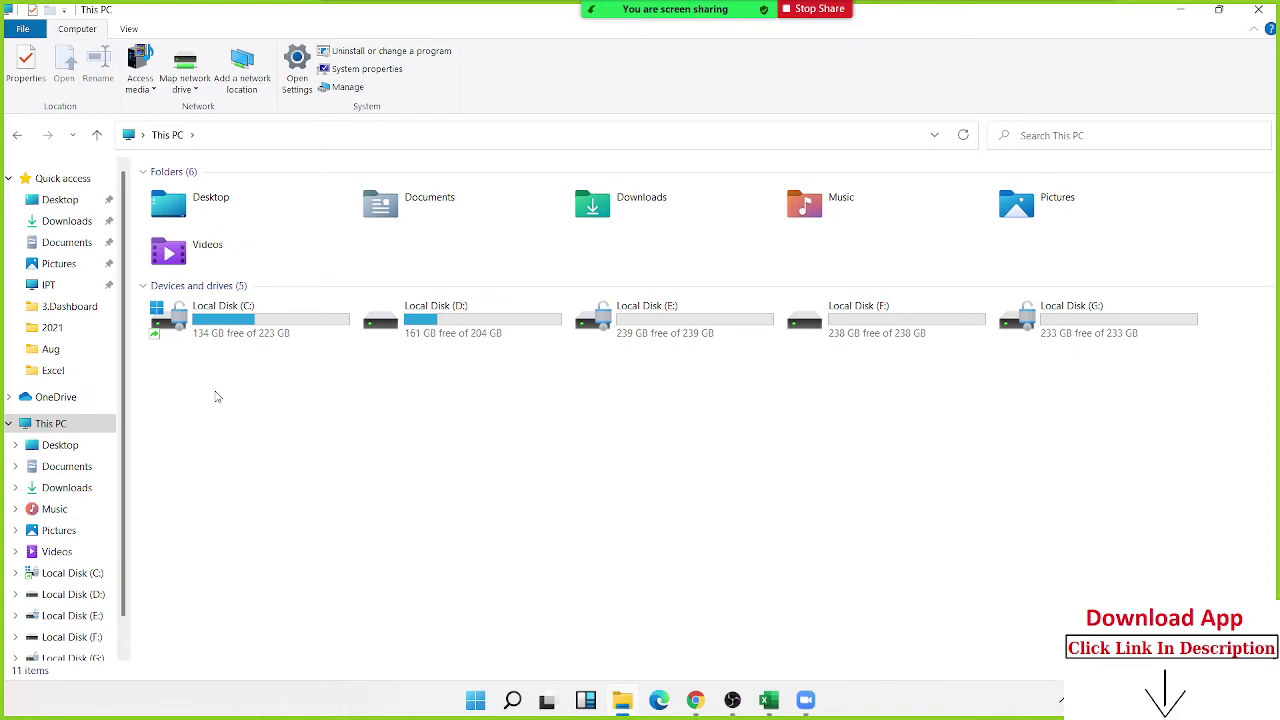
pyautogui.moveTo(237, 381); pyautogui.dragTo(1190, 310)
pyautogui.click(1028, 461)
# Look inside the Aug folder on Local Disk (D:) and return to This PC
pyautogui.doubleClick(410, 330)
pyautogui.click(185, 204)
pyautogui.doubleClick(185, 204)
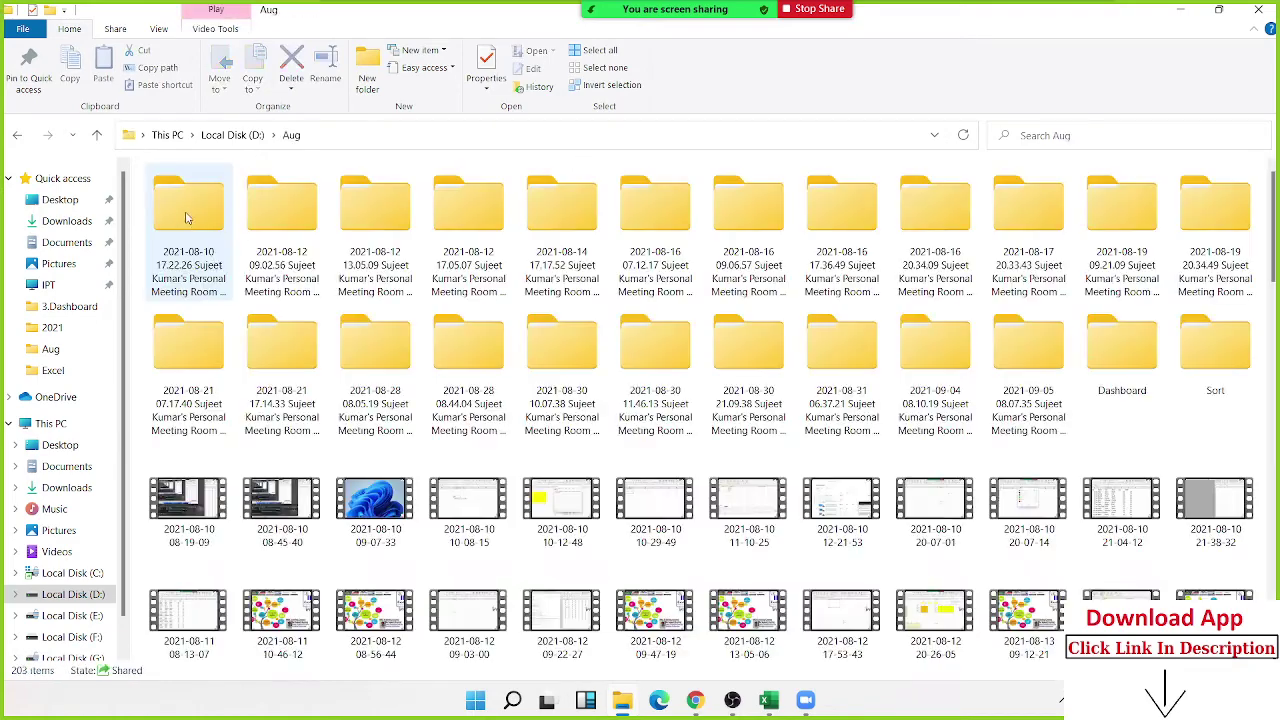
pyautogui.click(18, 135)
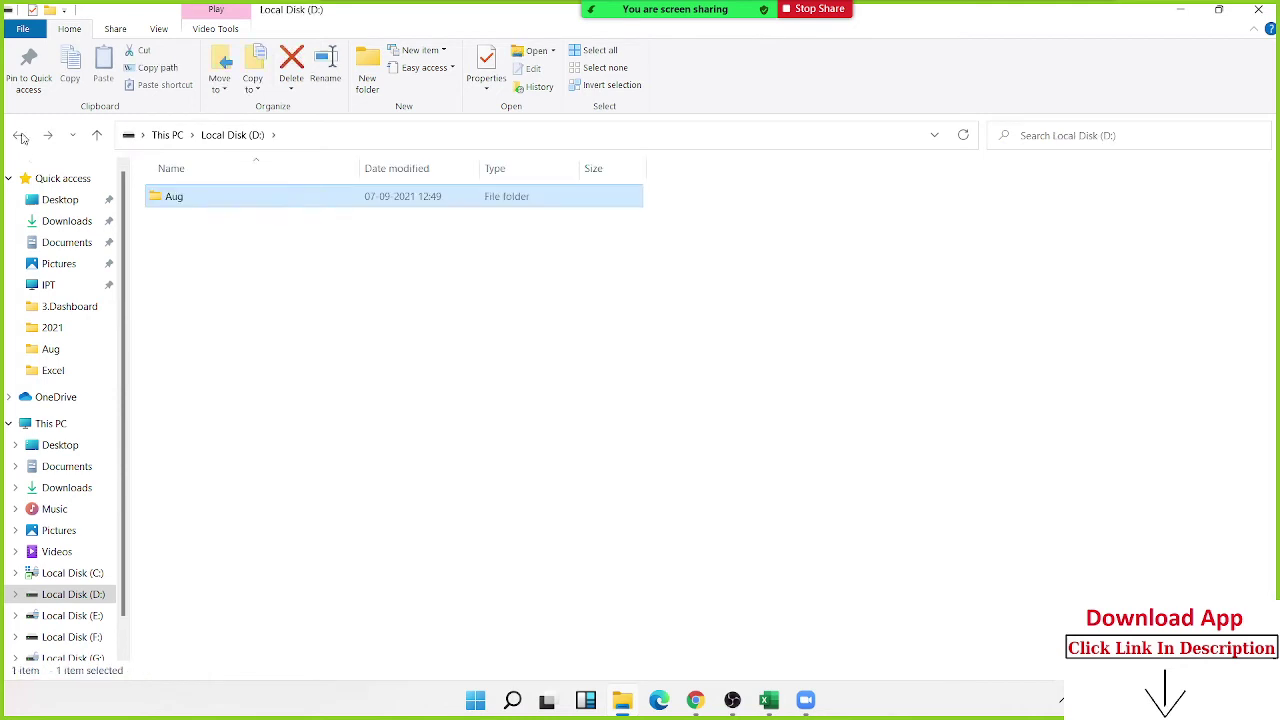
pyautogui.click(20, 135)
# Refresh the list of folders and drives in This PC
pyautogui.rightClick(369, 374)
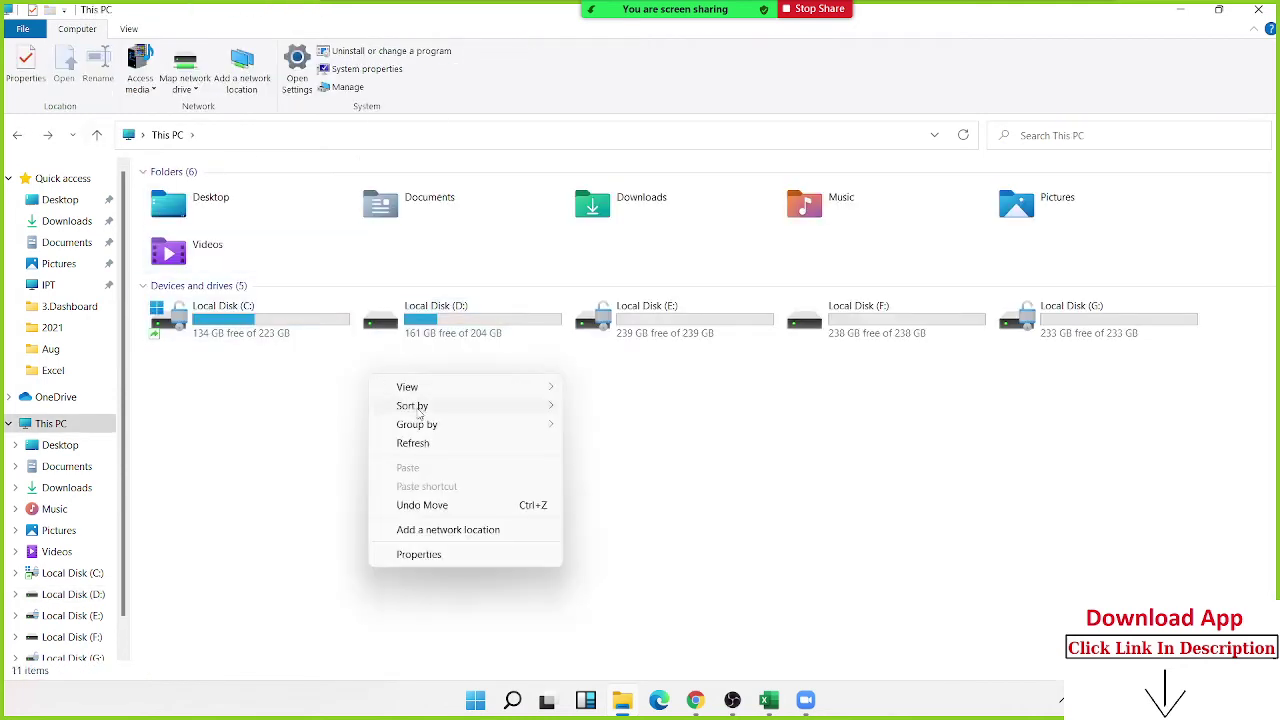
pyautogui.click(440, 443)
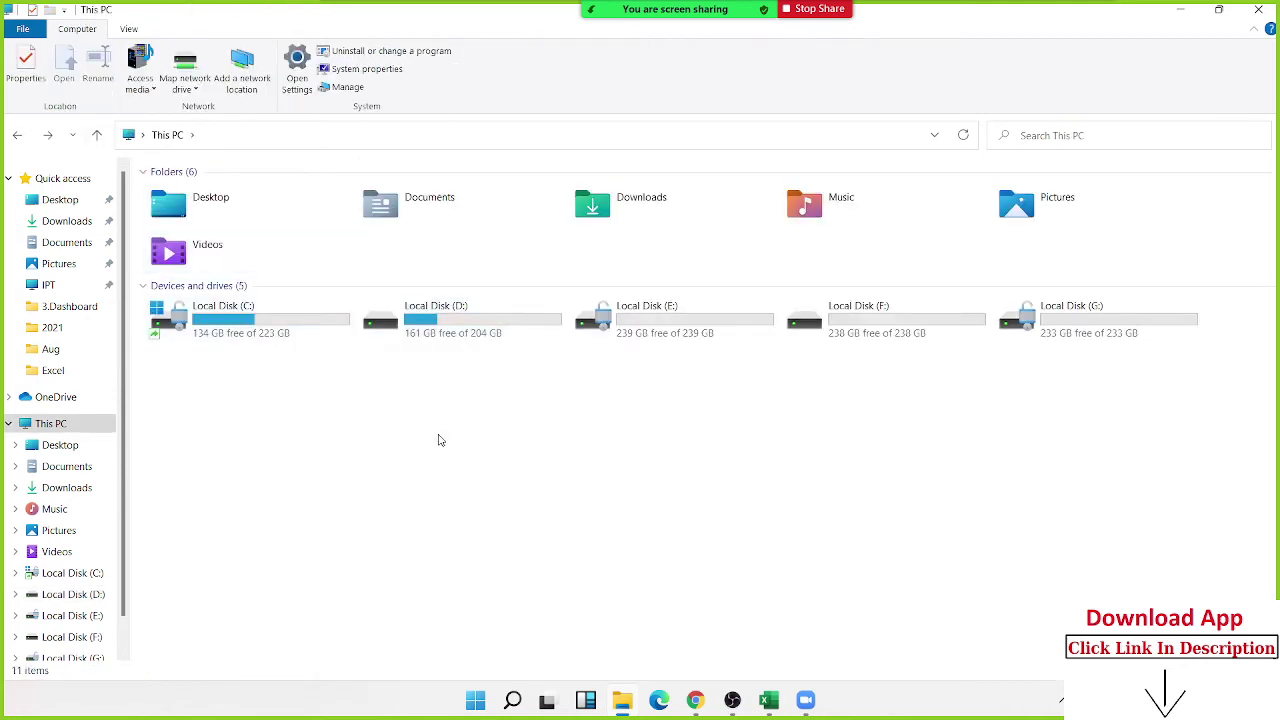
pyautogui.rightClick(379, 424)
pyautogui.click(449, 490)
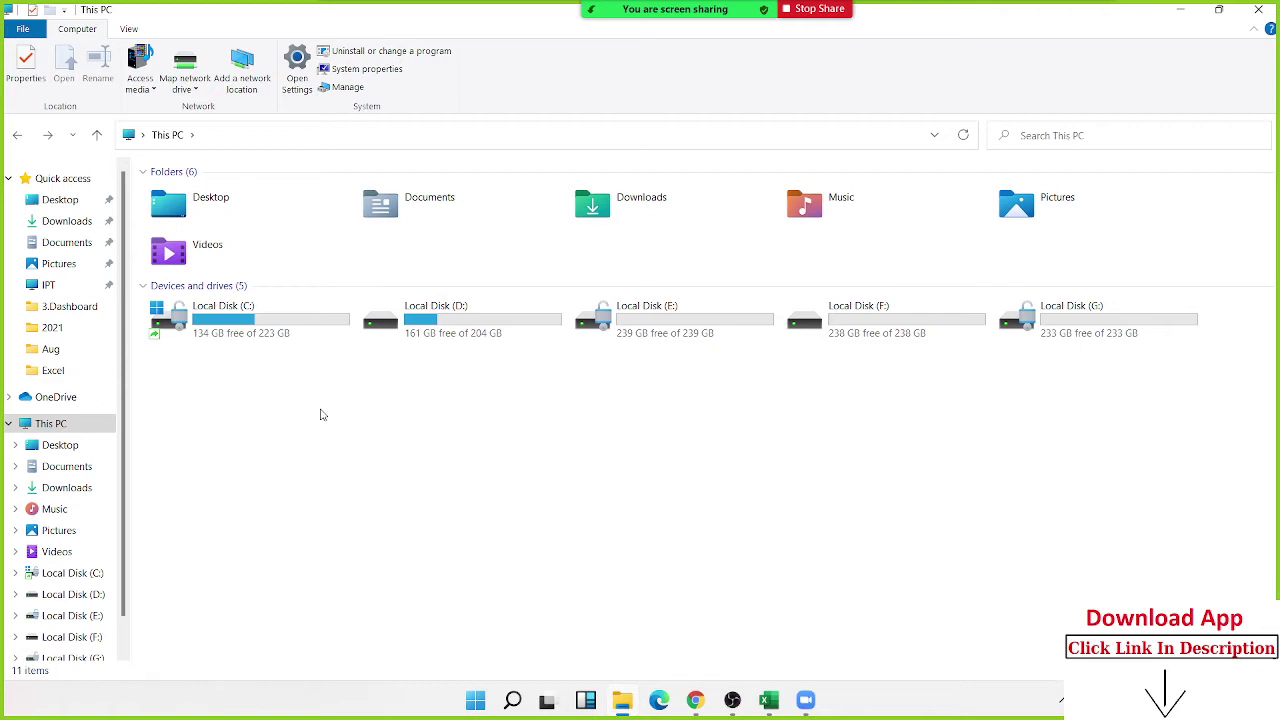
# Open the properties of This PC and check the device name
pyautogui.rightClick(52, 430)
pyautogui.click(124, 652)
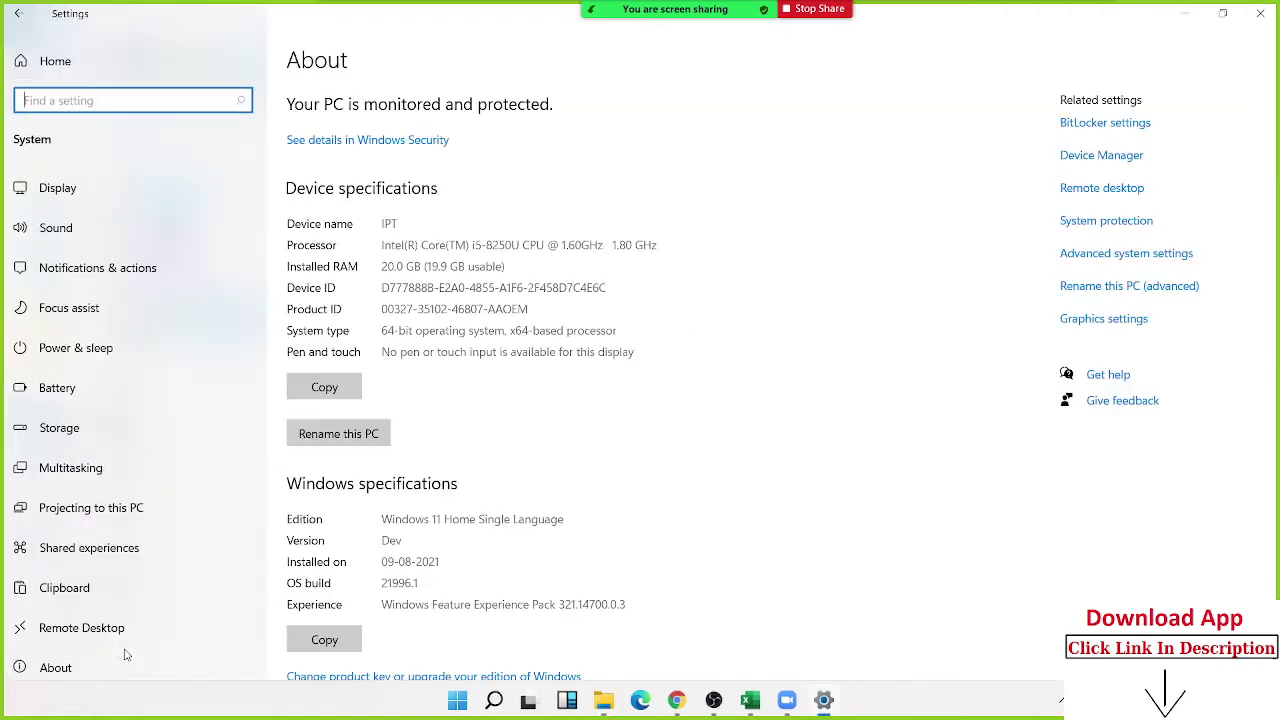
pyautogui.doubleClick(387, 222)
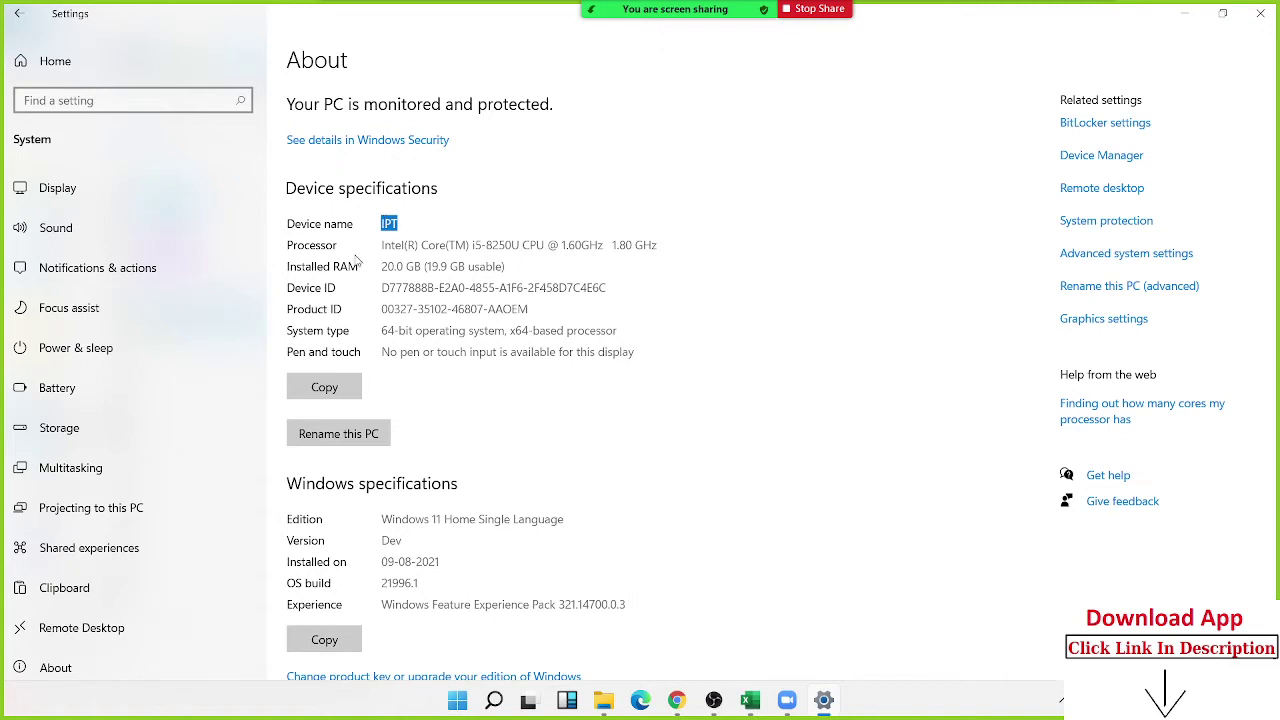
# Examine the processor's brand, series, model and clock speed in the device specifications
pyautogui.click(314, 250)
pyautogui.doubleClick(452, 244)
pyautogui.doubleClick(392, 245)
pyautogui.click(407, 244)
pyautogui.doubleClick(424, 244)
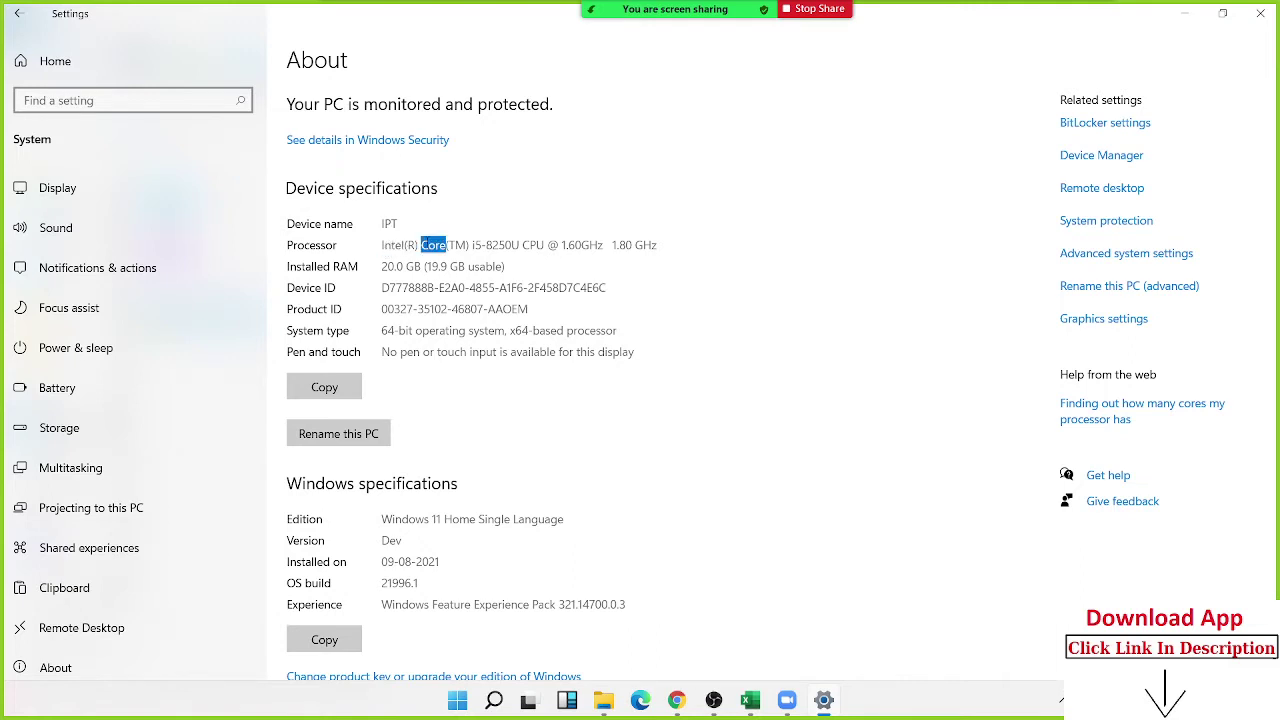
pyautogui.click(472, 245)
pyautogui.doubleClick(476, 245)
pyautogui.doubleClick(432, 245)
pyautogui.doubleClick(466, 245)
pyautogui.click(489, 245)
pyautogui.doubleClick(489, 245)
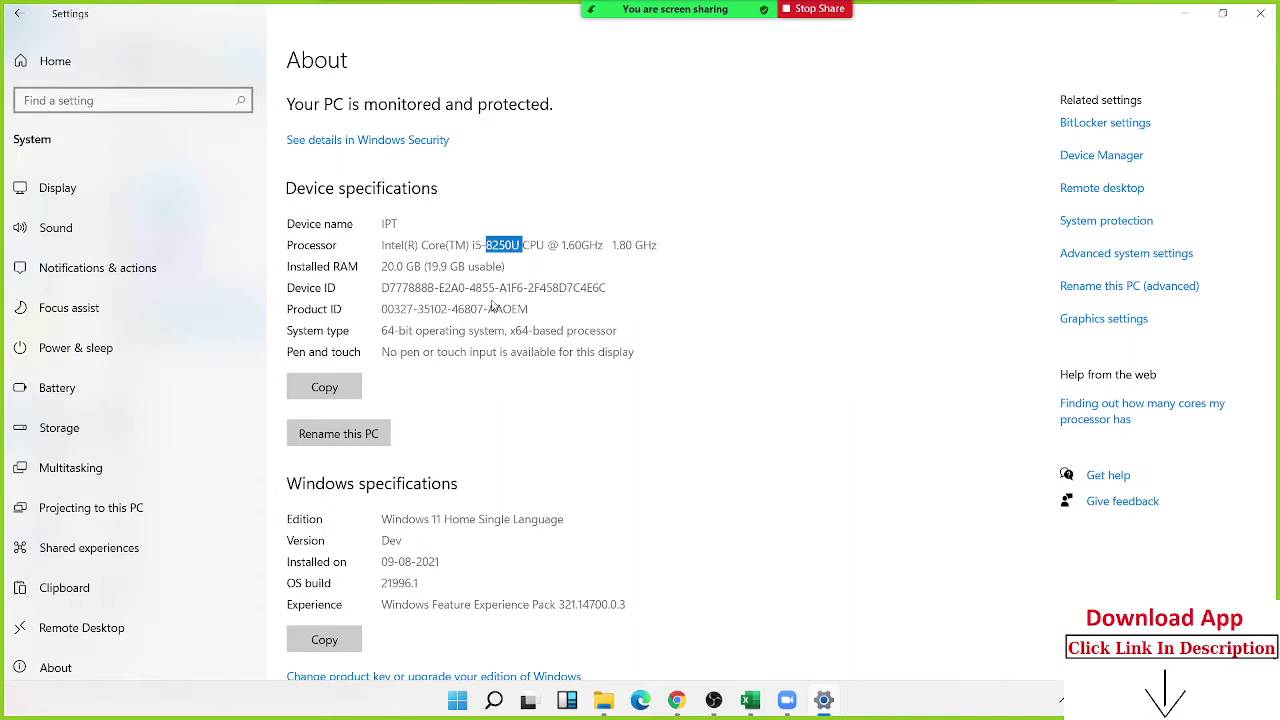
pyautogui.click(574, 245)
pyautogui.doubleClick(574, 245)
pyautogui.click(508, 332)
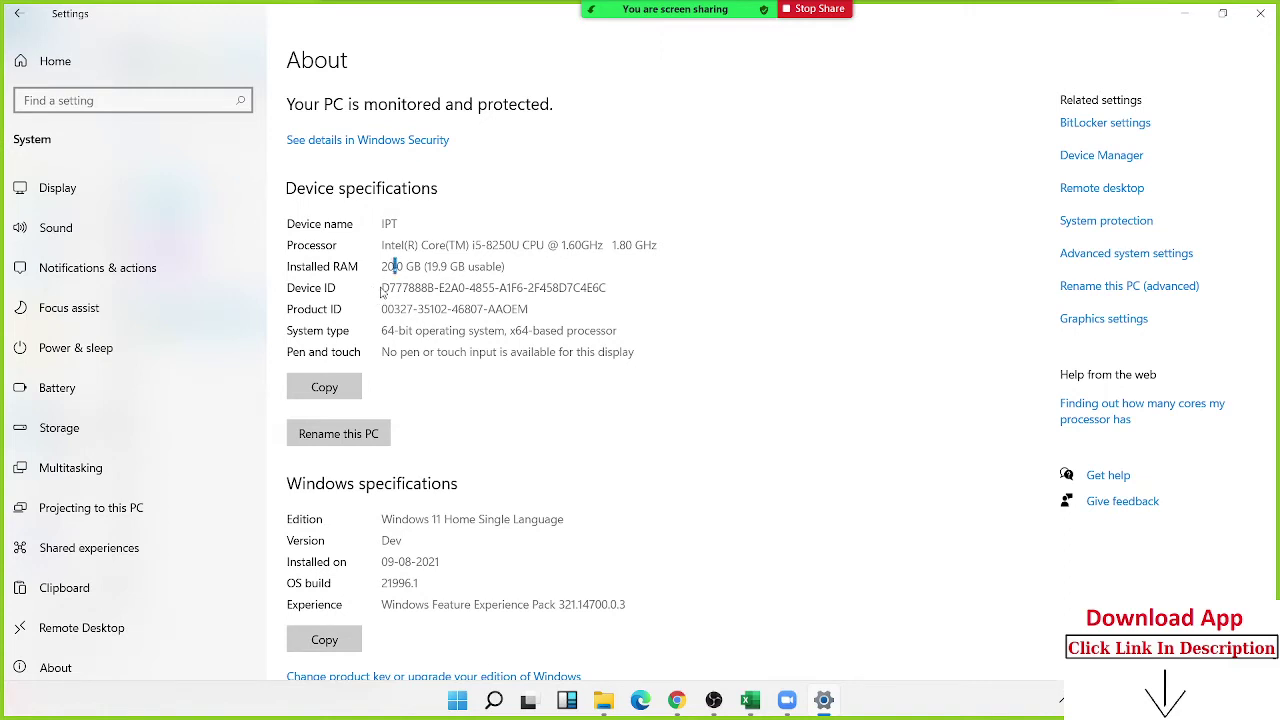
# Check the installed RAM and the device ID in the device specifications
pyautogui.doubleClick(431, 266)
pyautogui.doubleClick(397, 286)
pyautogui.click(391, 323)
# Examine the version, installation date, OS build and experience pack in the Windows specifications
pyautogui.scroll(-2, 427, 404)
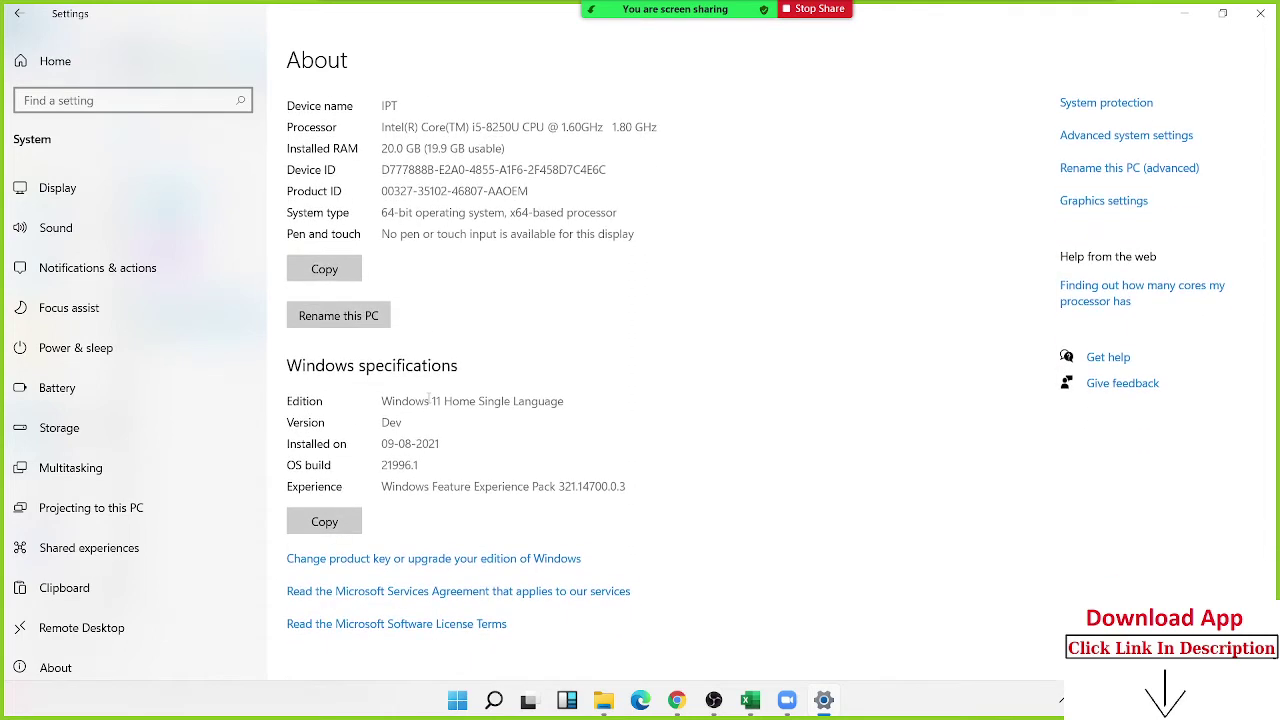
pyautogui.doubleClick(391, 423)
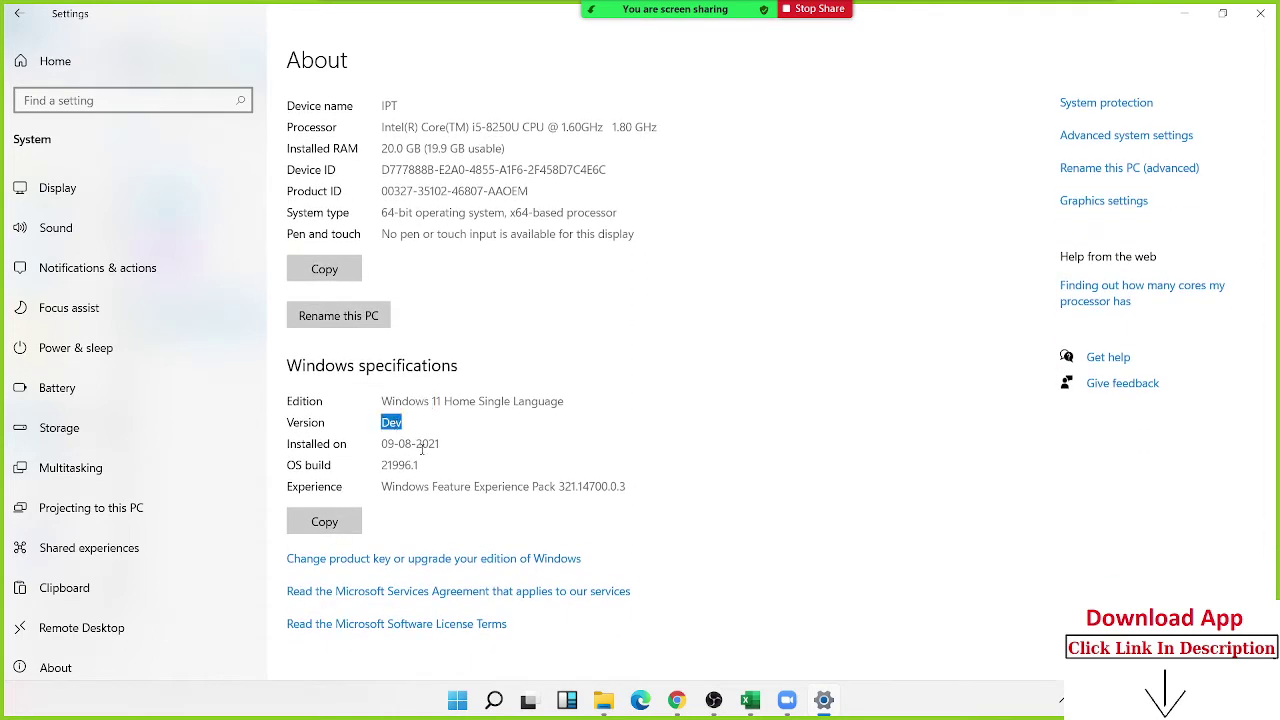
pyautogui.doubleClick(428, 444)
pyautogui.click(428, 445)
pyautogui.doubleClick(427, 443)
pyautogui.doubleClick(405, 466)
pyautogui.click(405, 466)
pyautogui.doubleClick(415, 487)
pyautogui.doubleClick(506, 488)
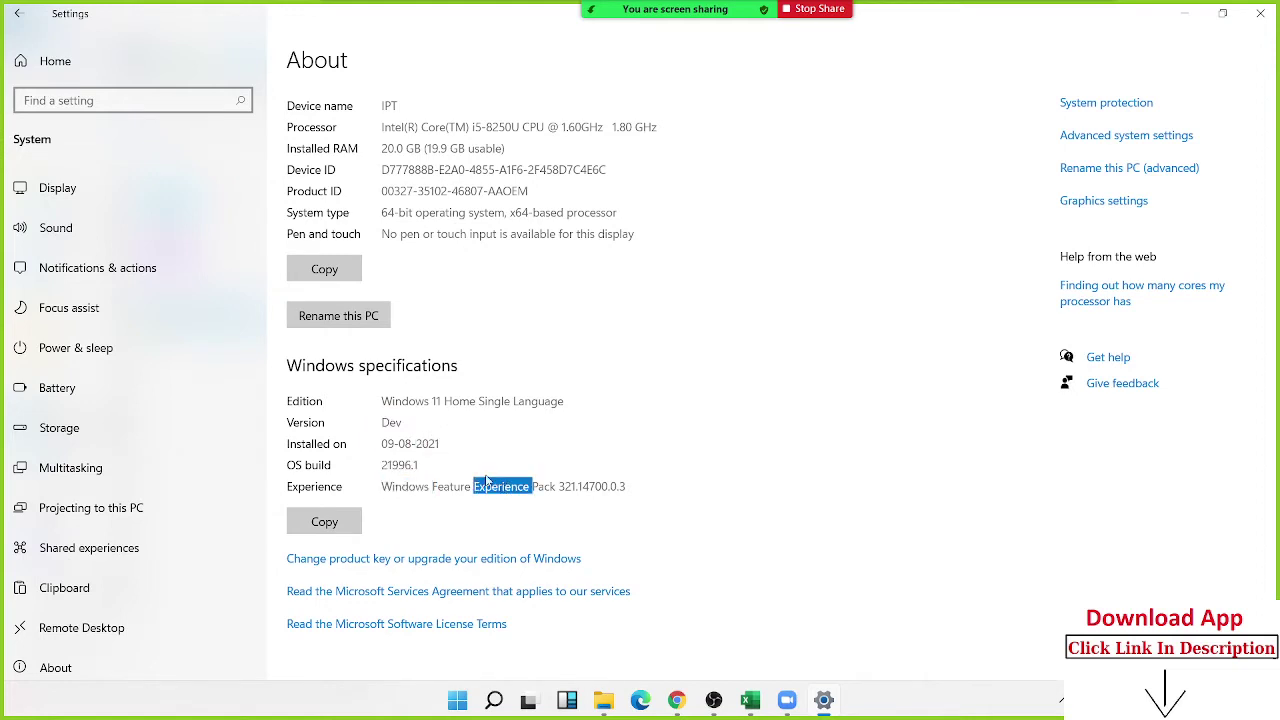
pyautogui.click(298, 380)
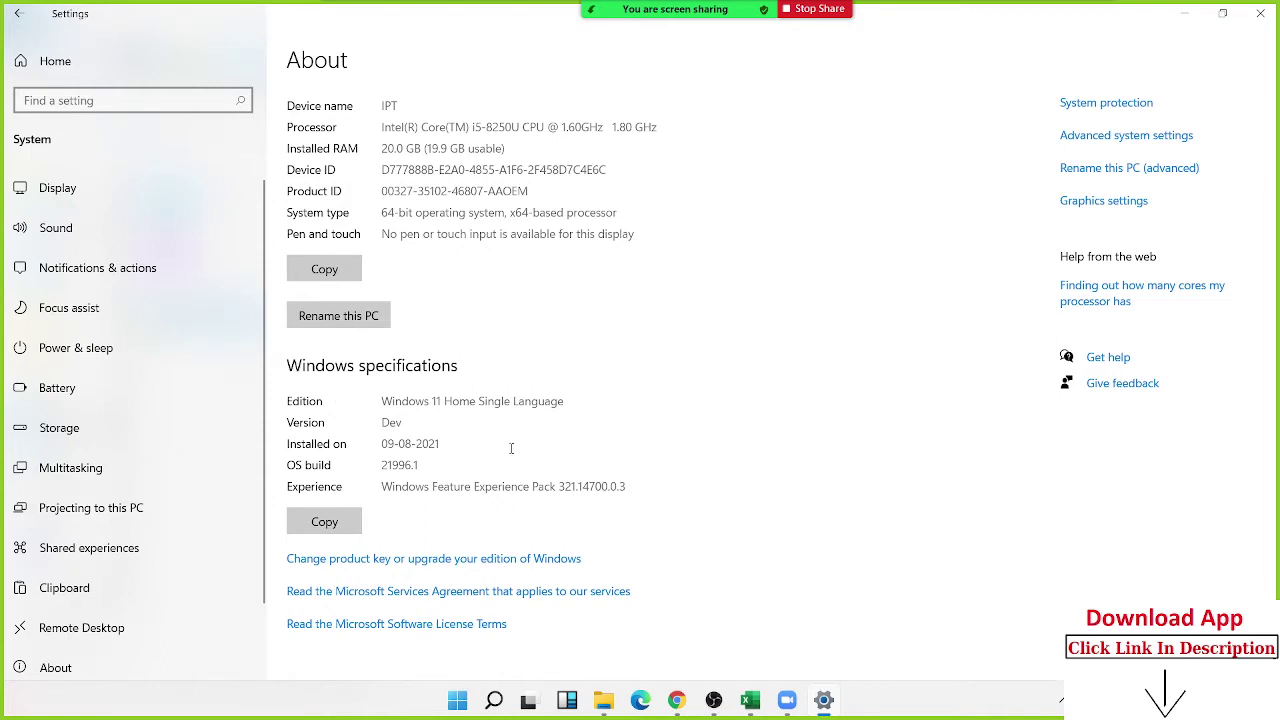
# Circle the Windows specifications section with a freehand Zoom annotation and clear the drawing
pyautogui.moveTo(924, 30)
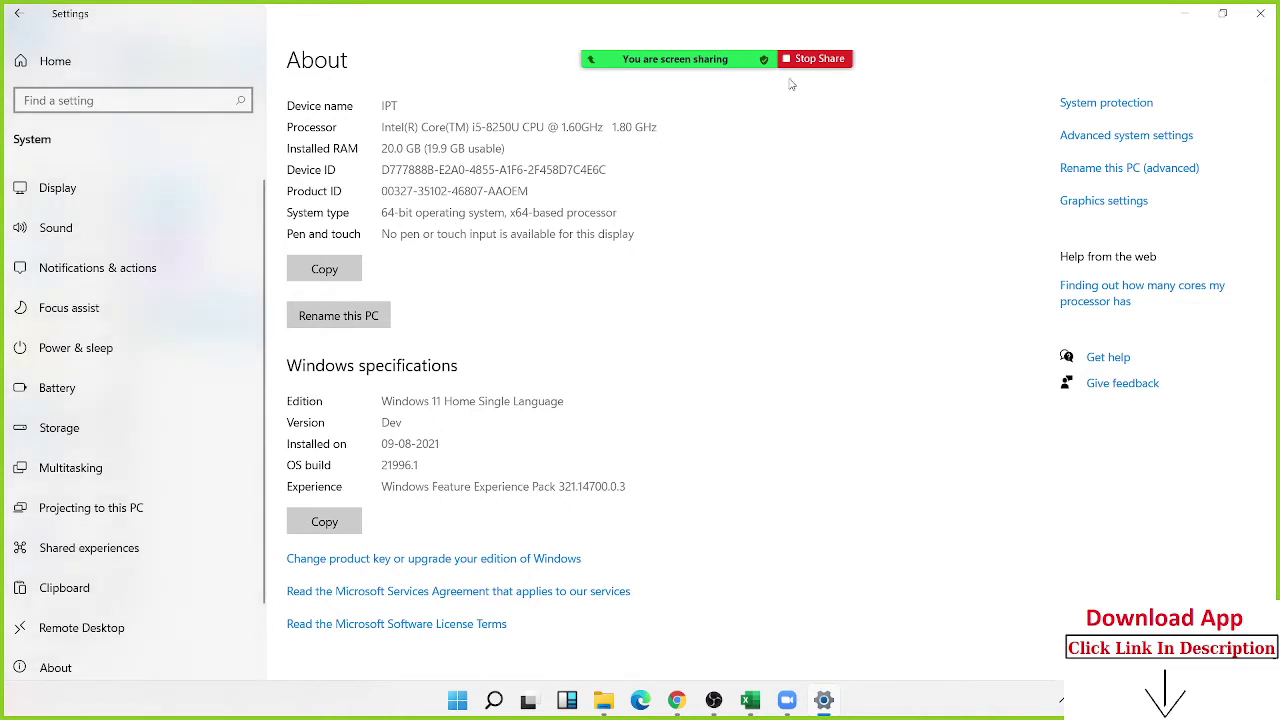
pyautogui.moveTo(666, 61)
pyautogui.click(870, 30)
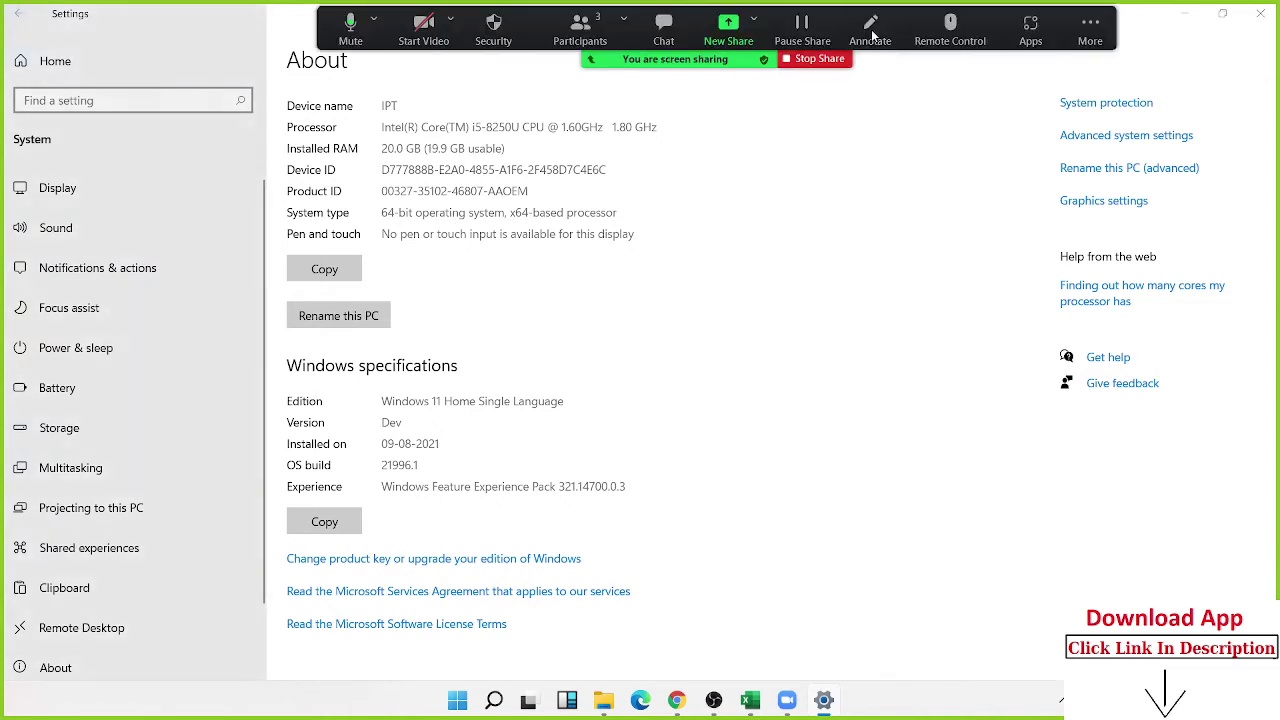
pyautogui.moveTo(313, 341)
pyautogui.mouseDown()
pyautogui.moveTo(256, 452)
pyautogui.moveTo(614, 542)
pyautogui.moveTo(489, 324)
pyautogui.moveTo(305, 345)
pyautogui.mouseUp()
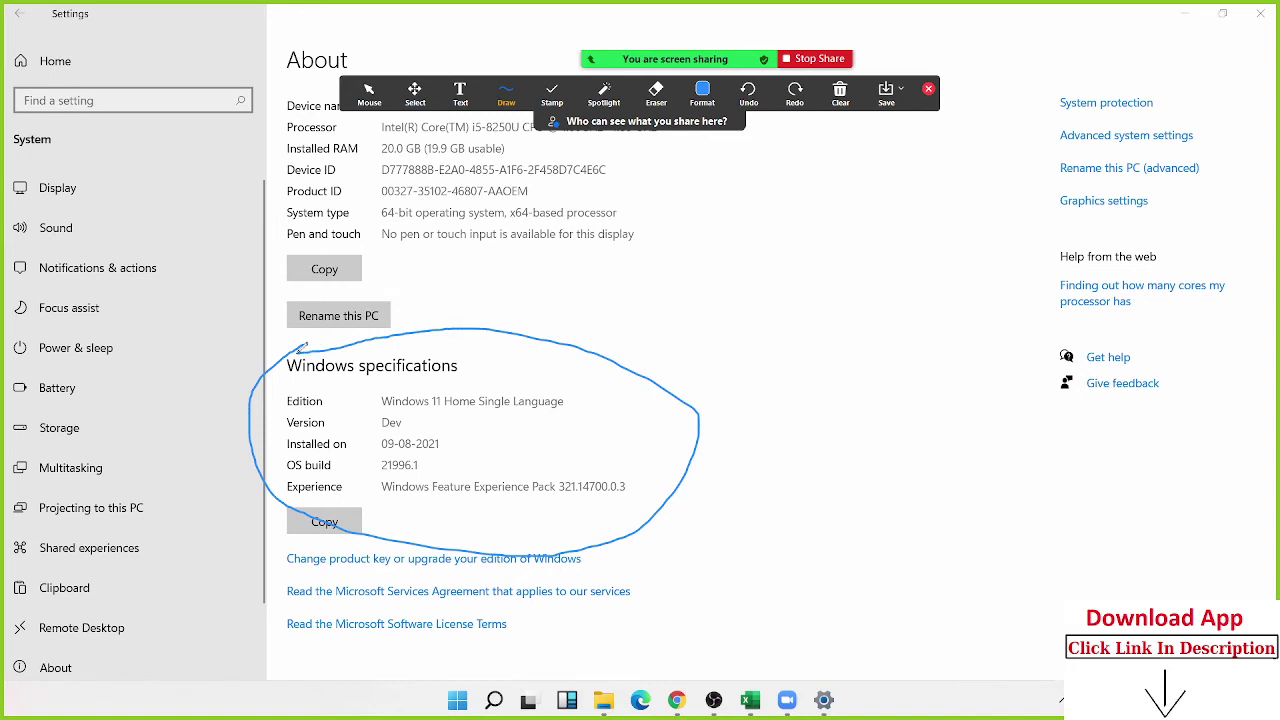
pyautogui.click(840, 92)
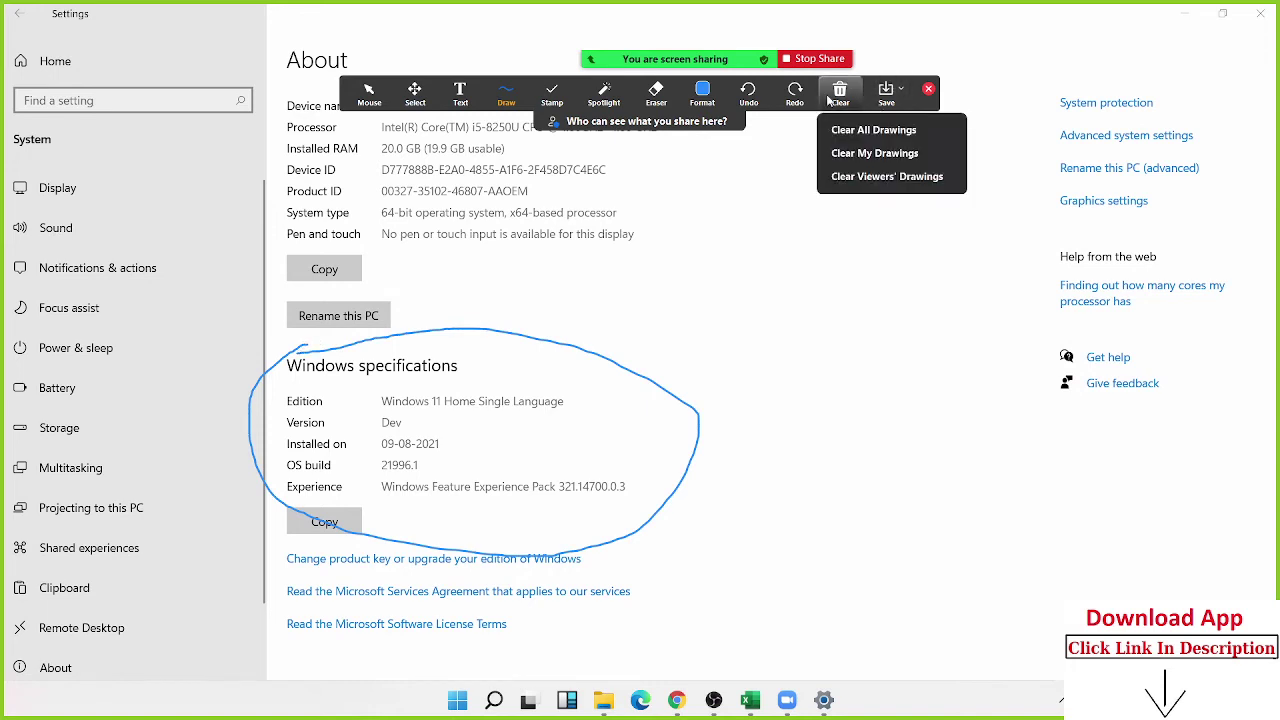
pyautogui.click(848, 153)
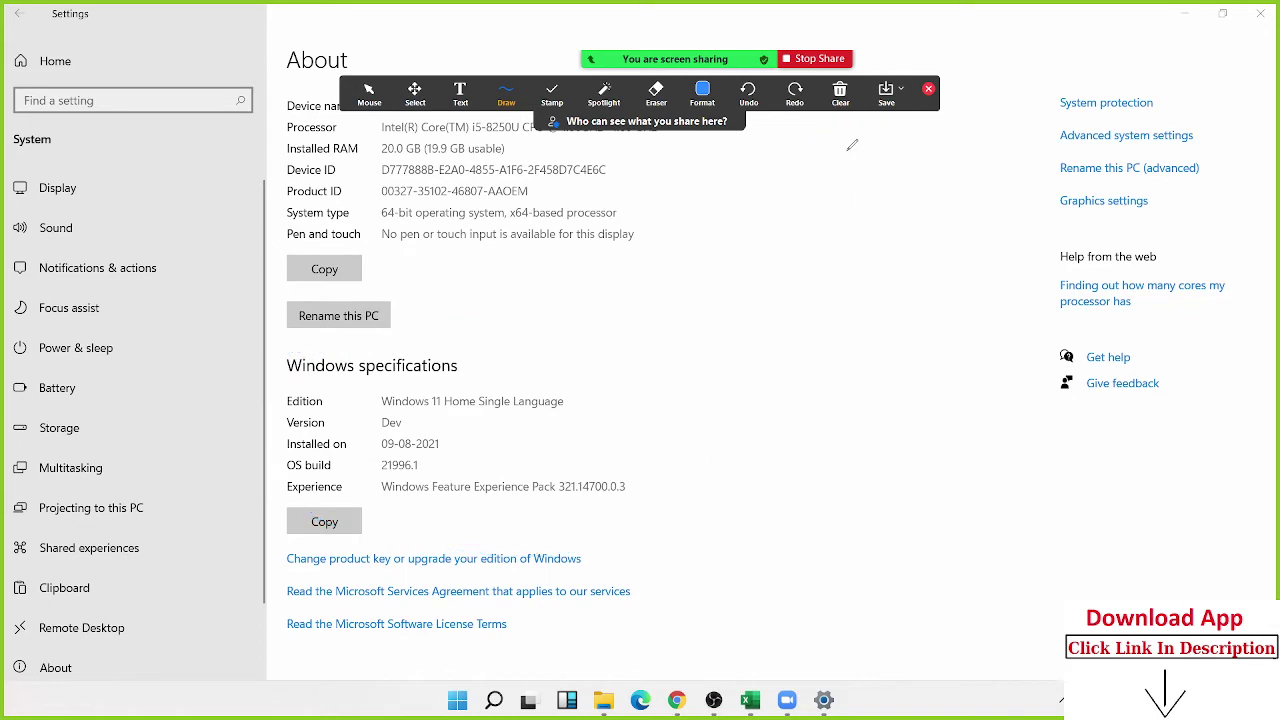
pyautogui.click(928, 88)
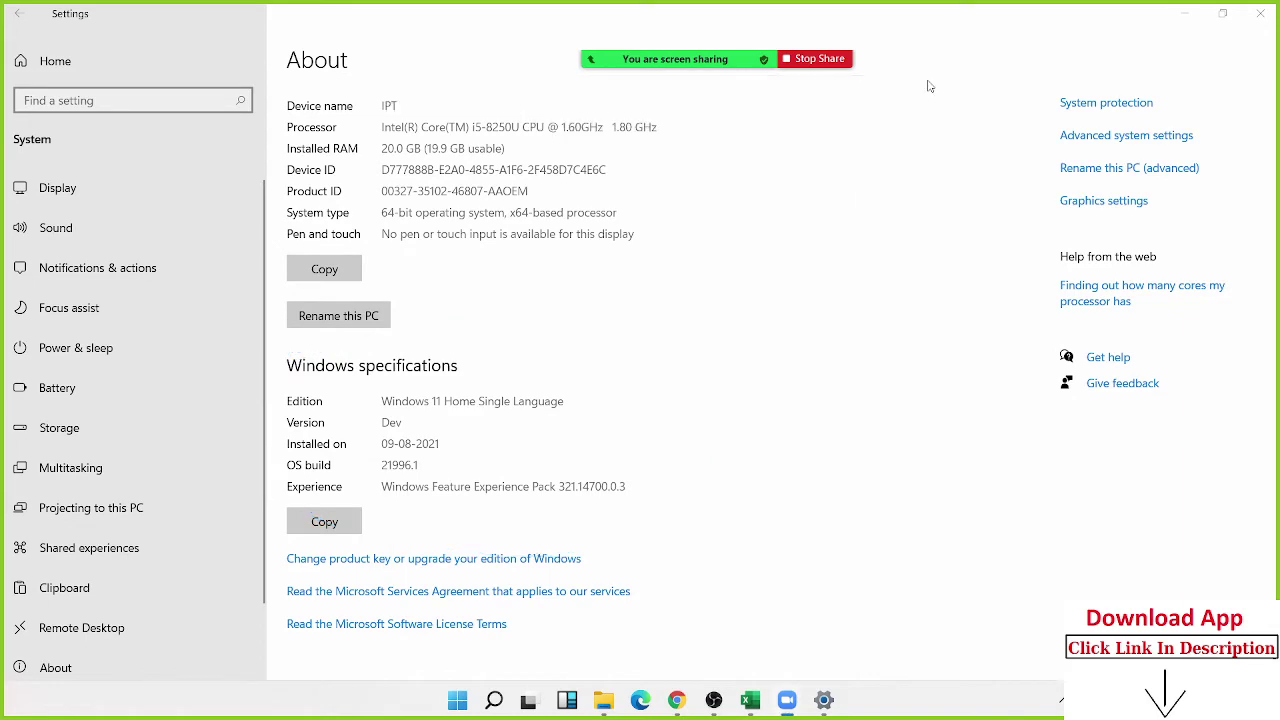
# Close the system settings and look at the Users, Windows, Program Files (x86) and Program Files folders on Local Disk (C:)
pyautogui.click(1262, 15)
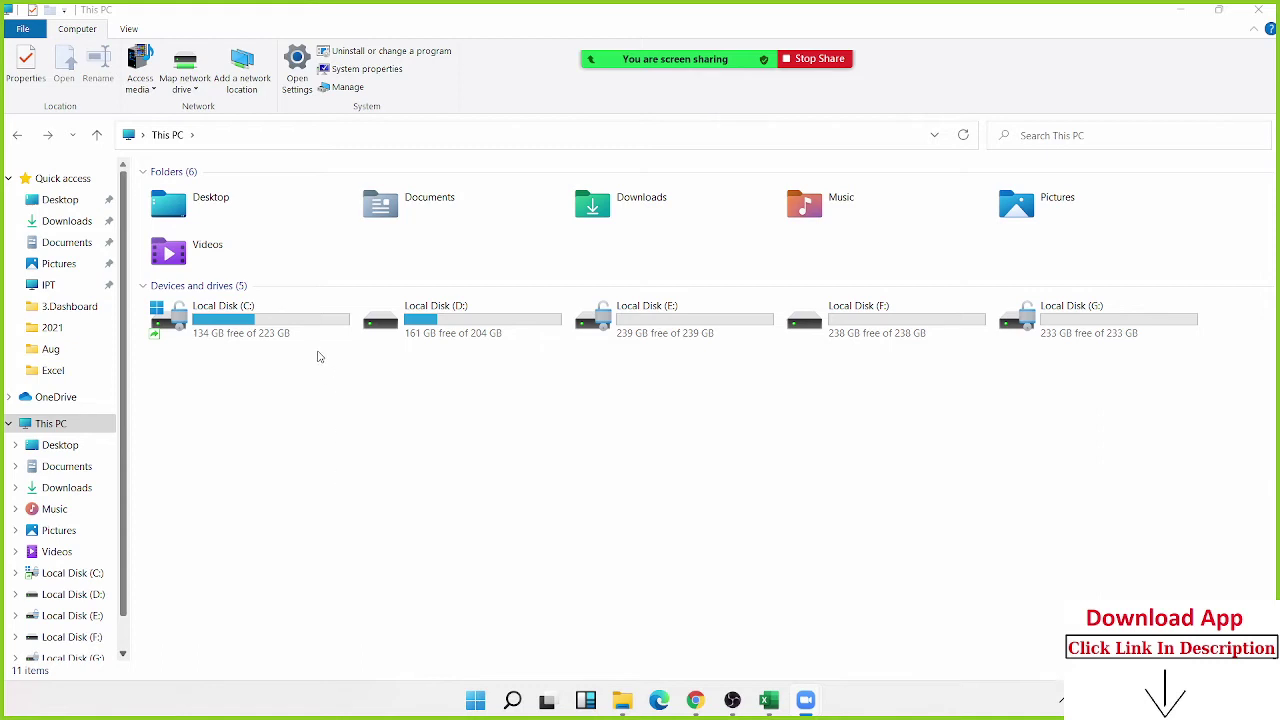
pyautogui.click(280, 317)
pyautogui.doubleClick(280, 321)
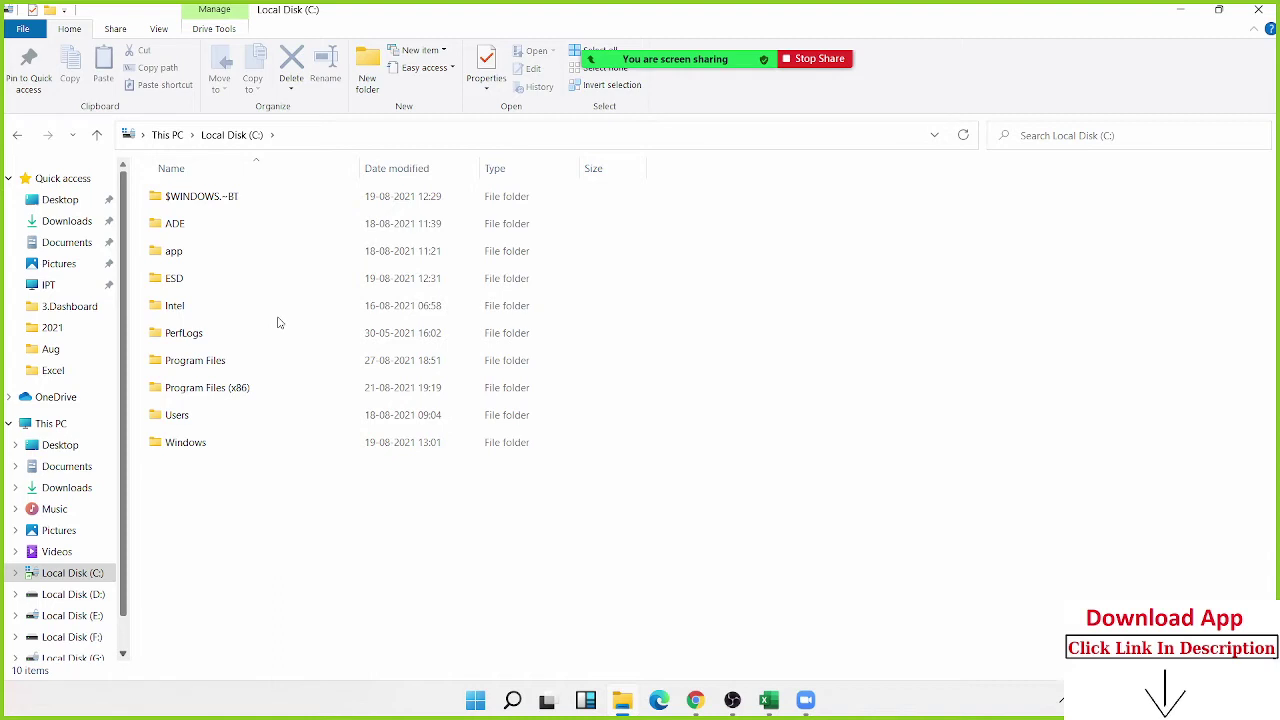
pyautogui.click(236, 416)
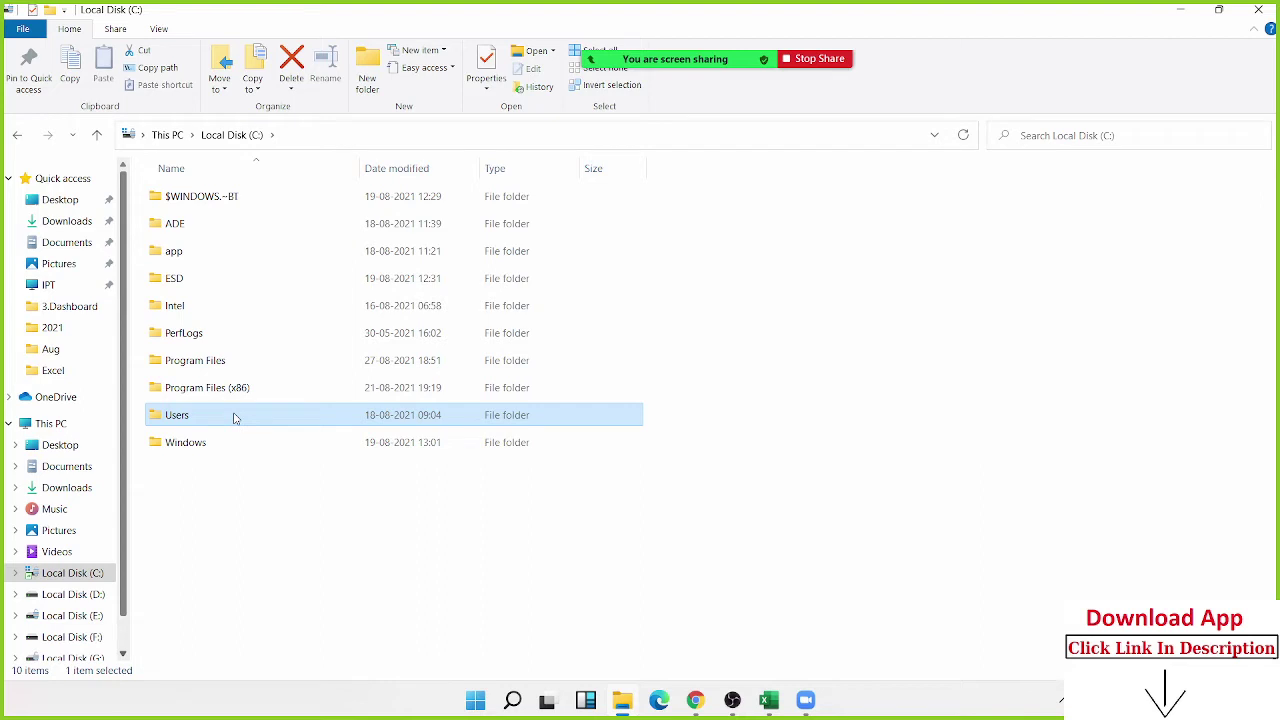
pyautogui.click(223, 443)
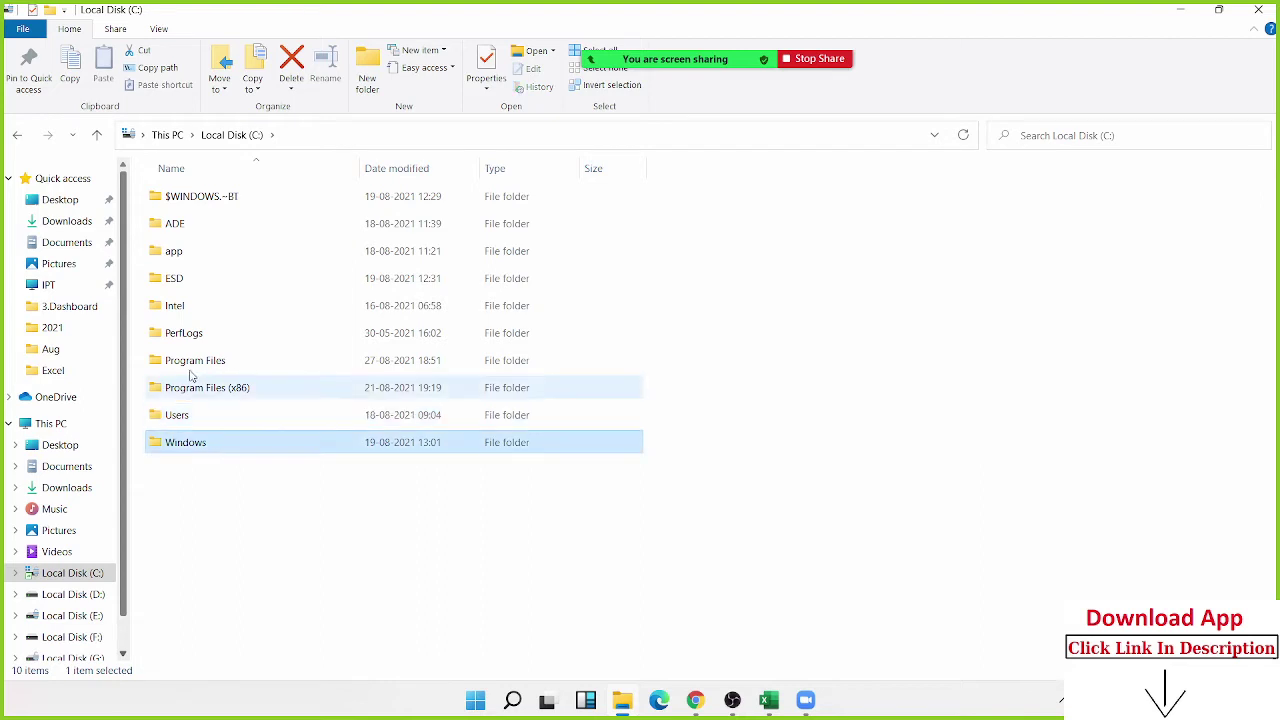
pyautogui.click(193, 386)
pyautogui.click(187, 364)
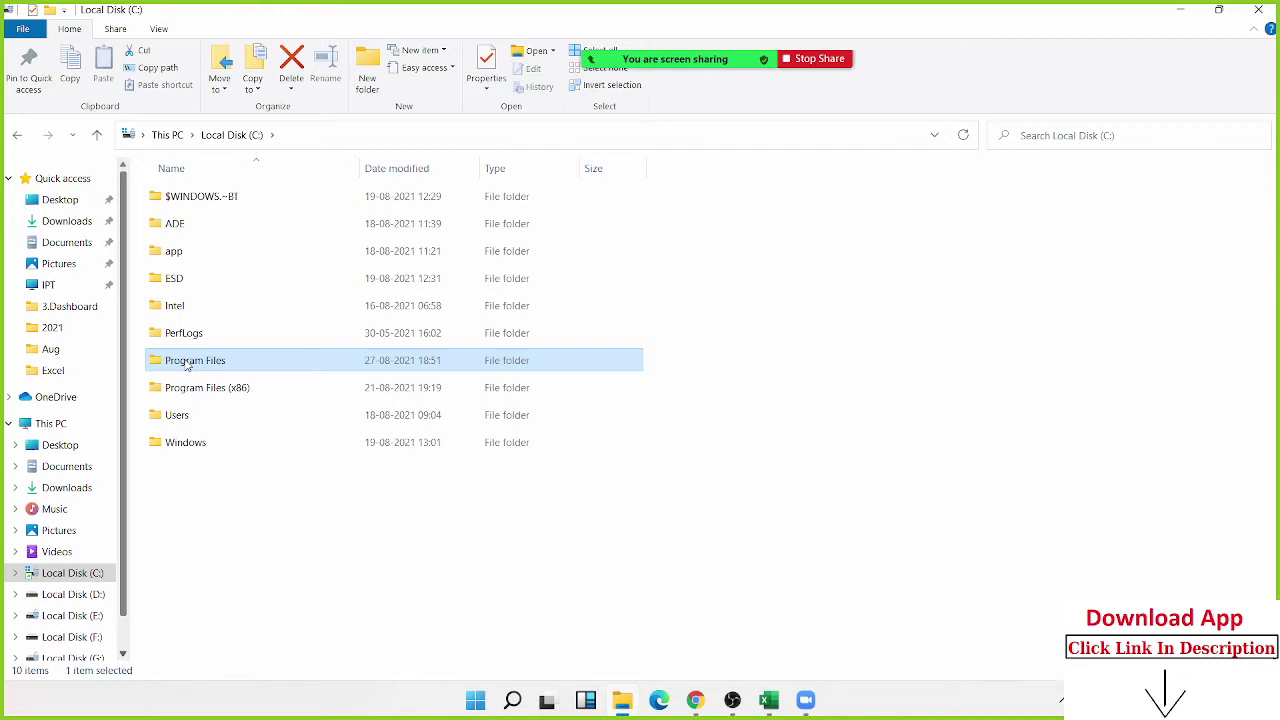
# Create a folder named 2020-09-10 on Local Disk (E:)
pyautogui.click(17, 134)
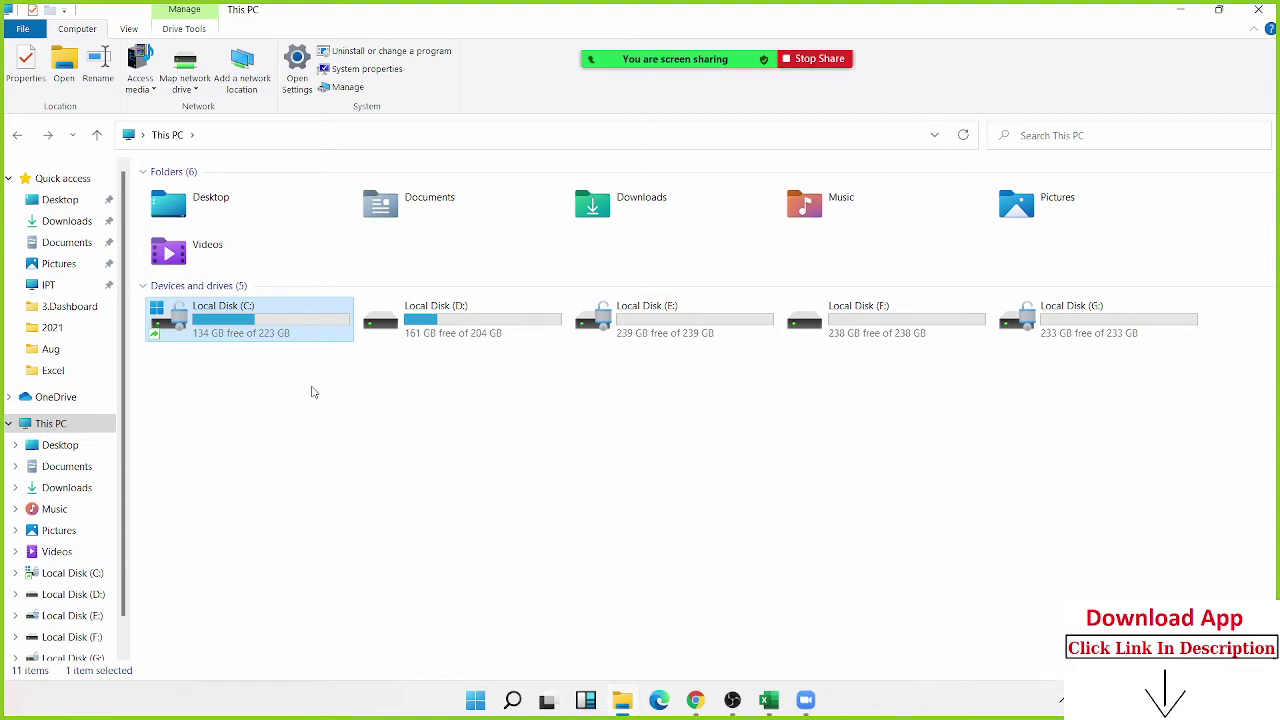
pyautogui.doubleClick(640, 337)
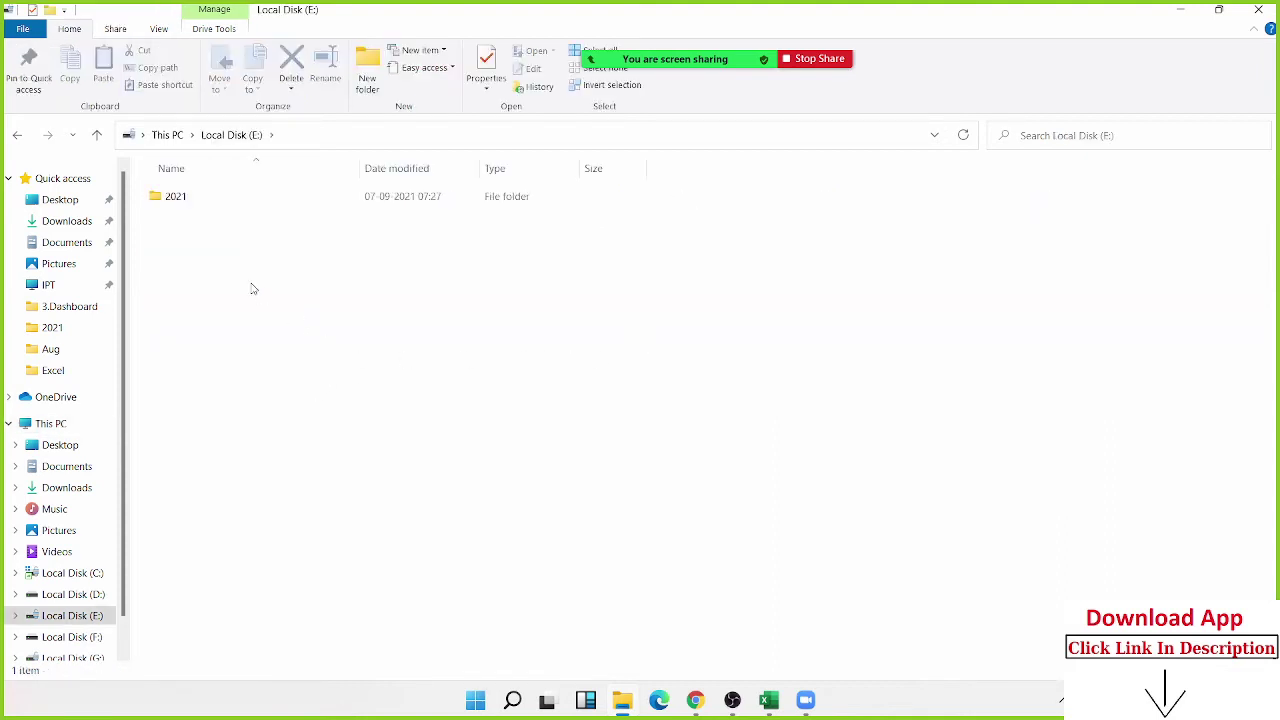
pyautogui.rightClick(174, 258)
pyautogui.moveTo(214, 480)
pyautogui.click(421, 480)
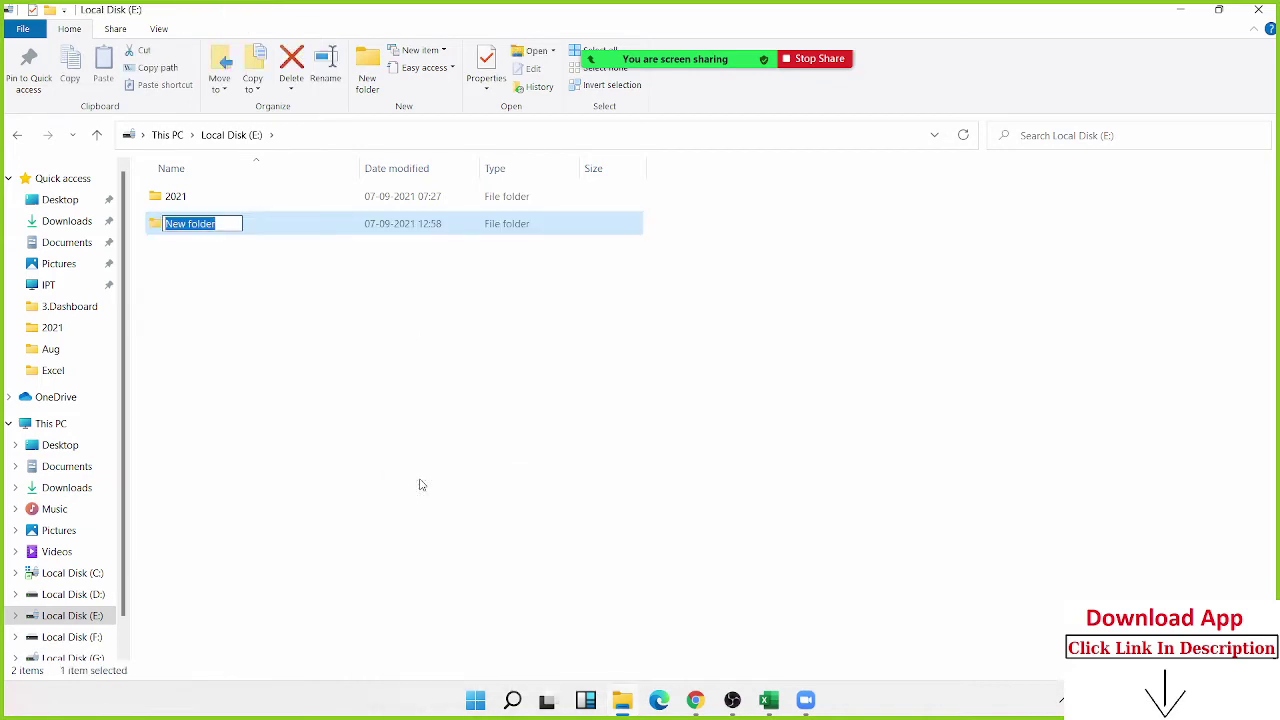
pyautogui.write('2020')
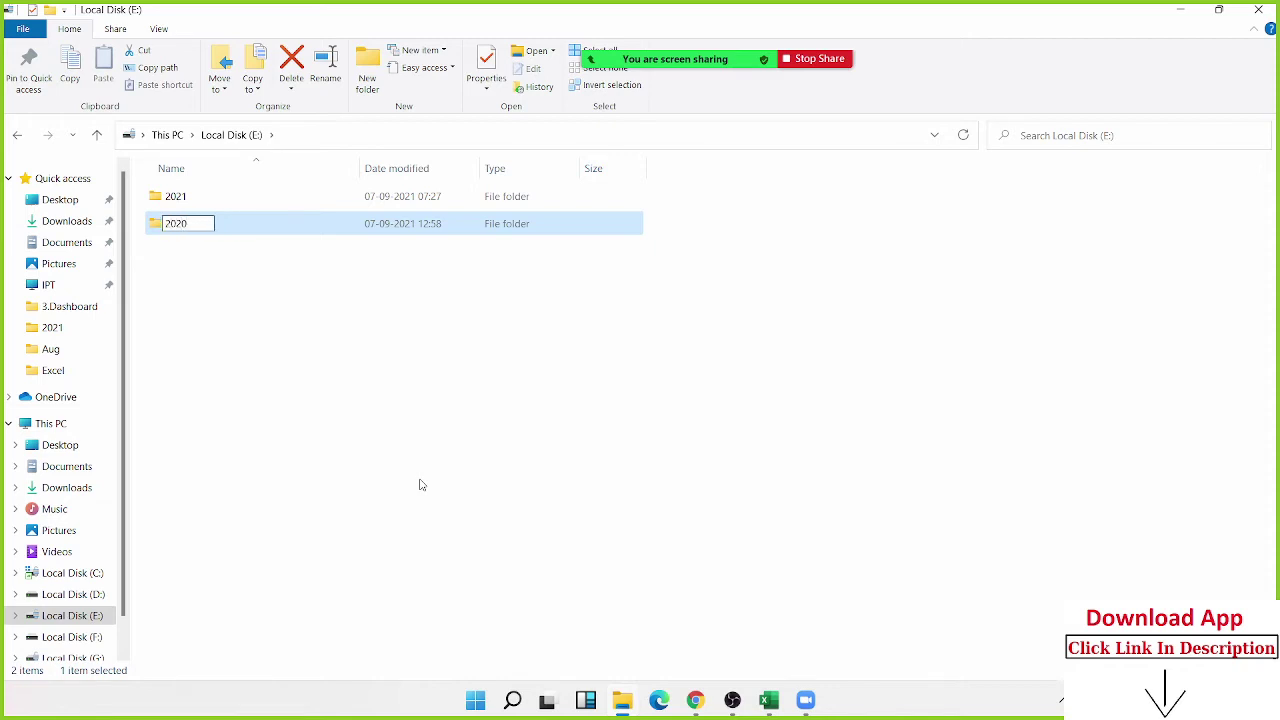
pyautogui.press('/')
pyautogui.write('-09-10')
pyautogui.press('Return')
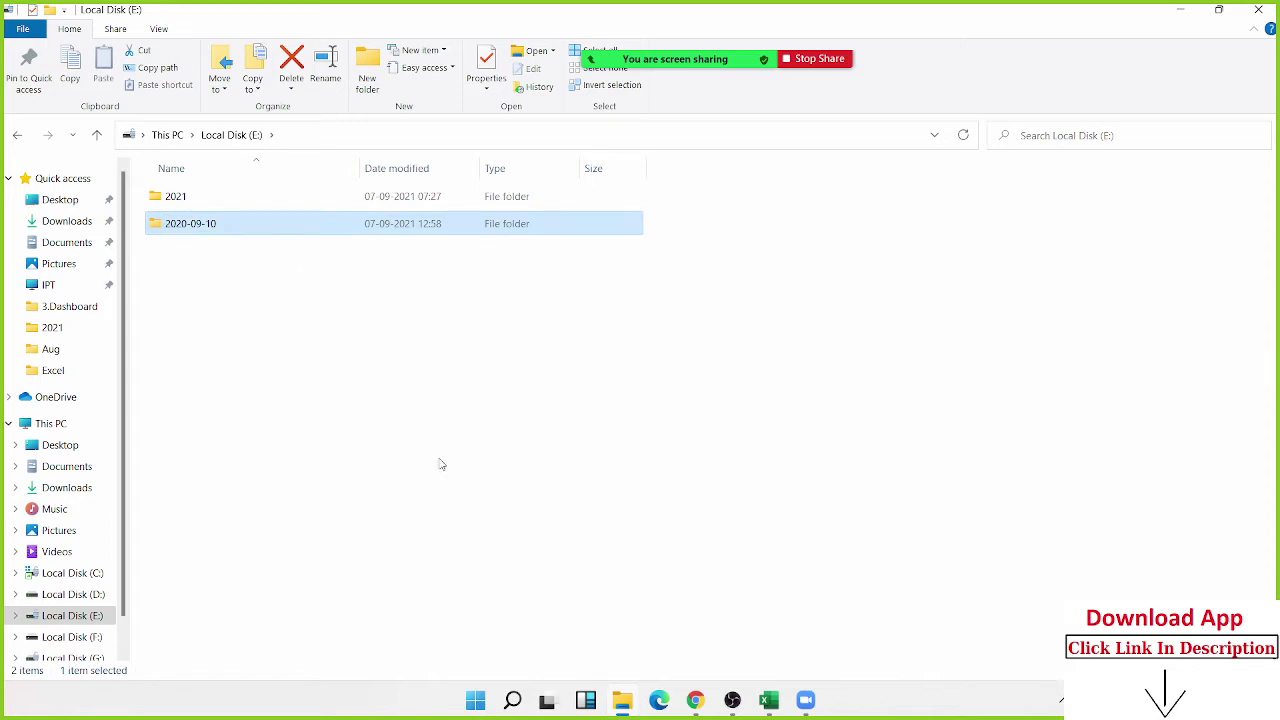
# Look inside the 2020-09-10 folder on Local Disk (E:), return to the drive and rename the folder to 2020
pyautogui.doubleClick(272, 230)
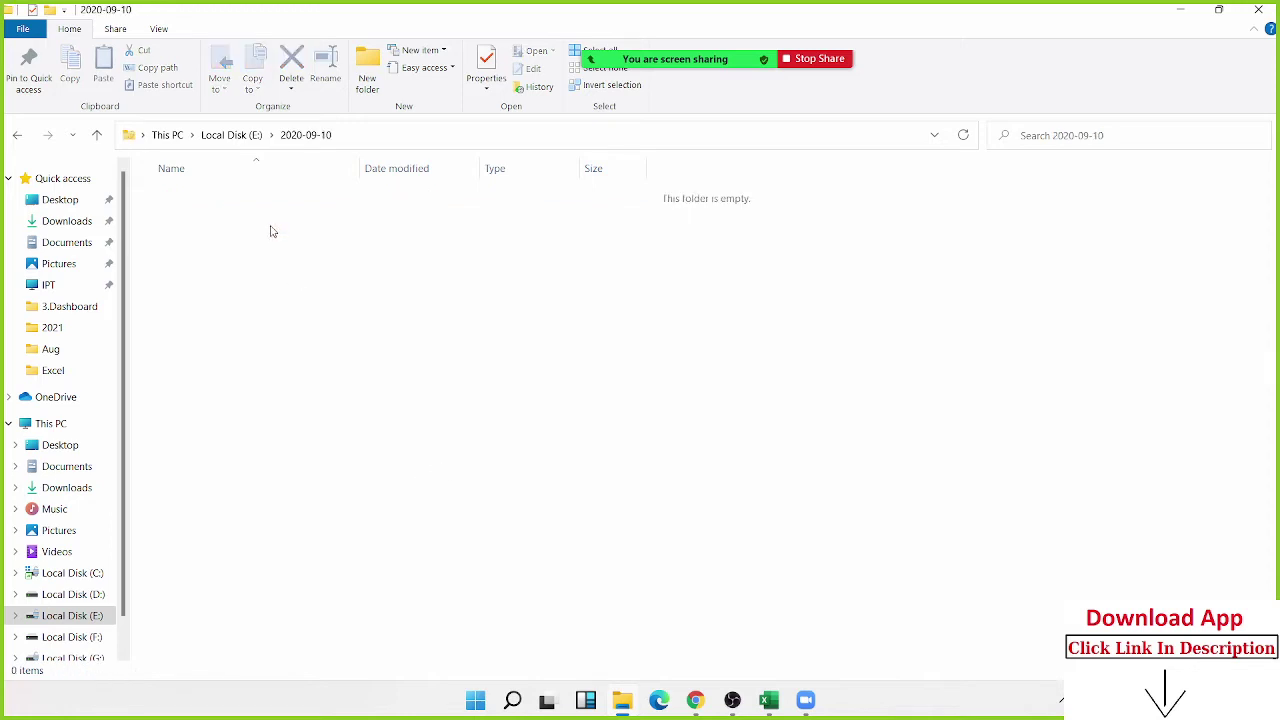
pyautogui.click(17, 134)
pyautogui.click(198, 197)
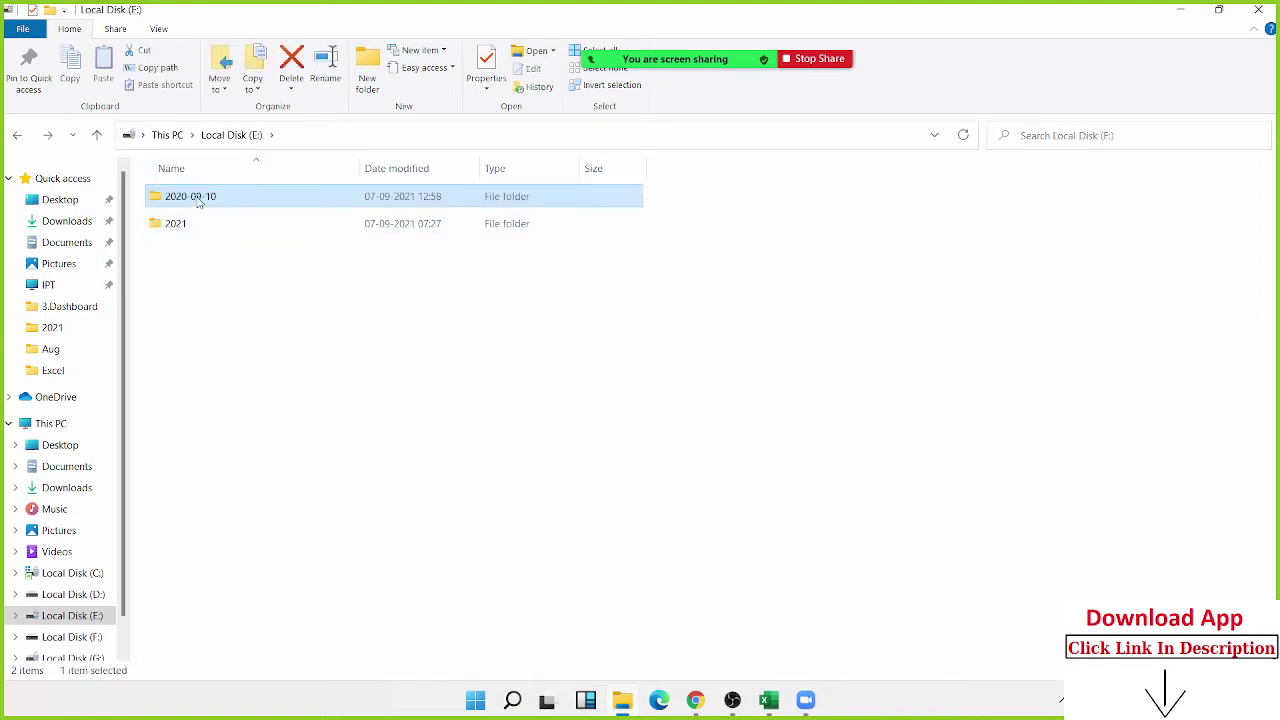
pyautogui.press('End')
pyautogui.press('BackSpace')
pyautogui.press('BackSpace')
pyautogui.press('BackSpace')
pyautogui.press('BackSpace')
pyautogui.press('BackSpace')
pyautogui.press('BackSpace')
pyautogui.press('Return')
pyautogui.click(198, 277)
# Create a folder named Sep inside the 2020 folder
pyautogui.doubleClick(183, 204)
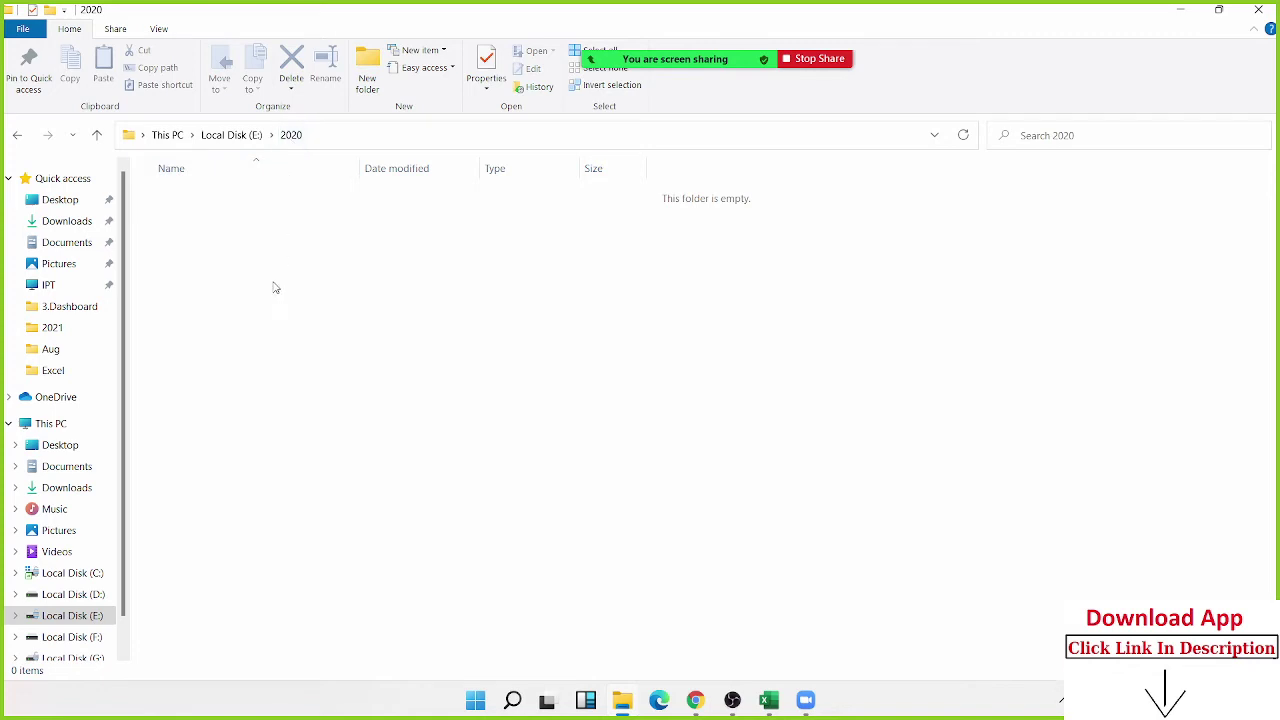
pyautogui.rightClick(179, 249)
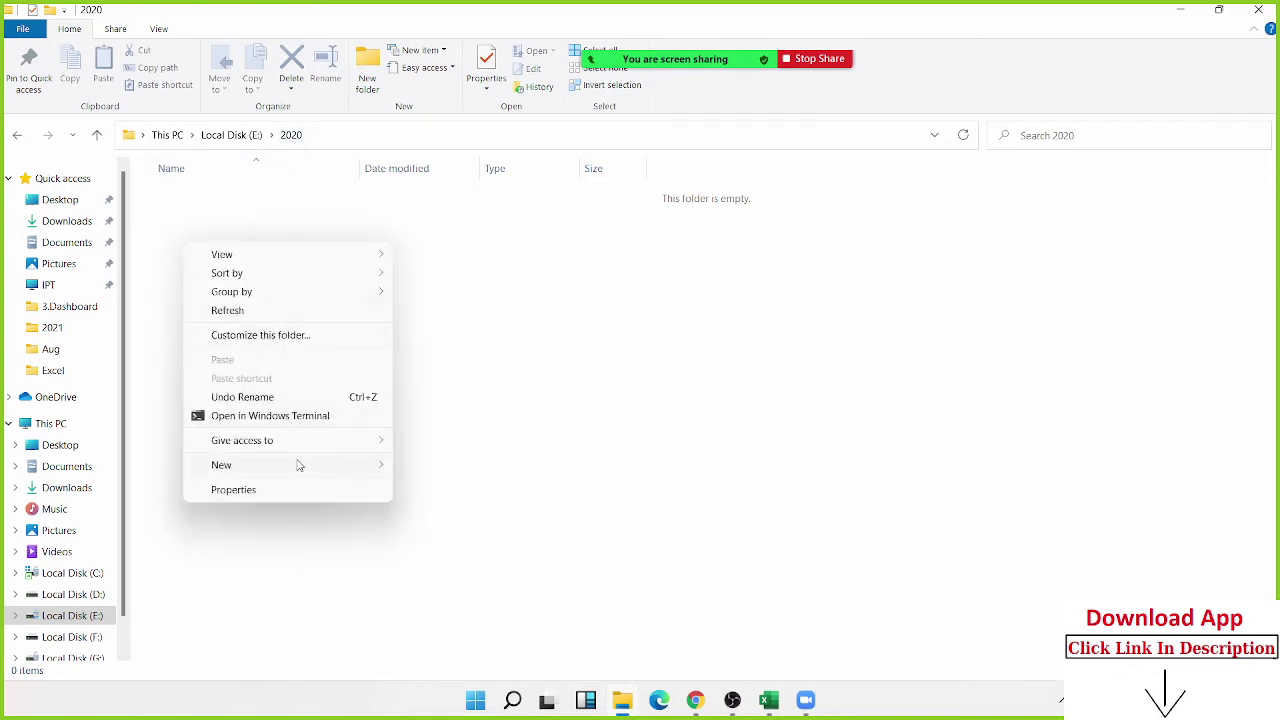
pyautogui.moveTo(358, 466)
pyautogui.click(432, 466)
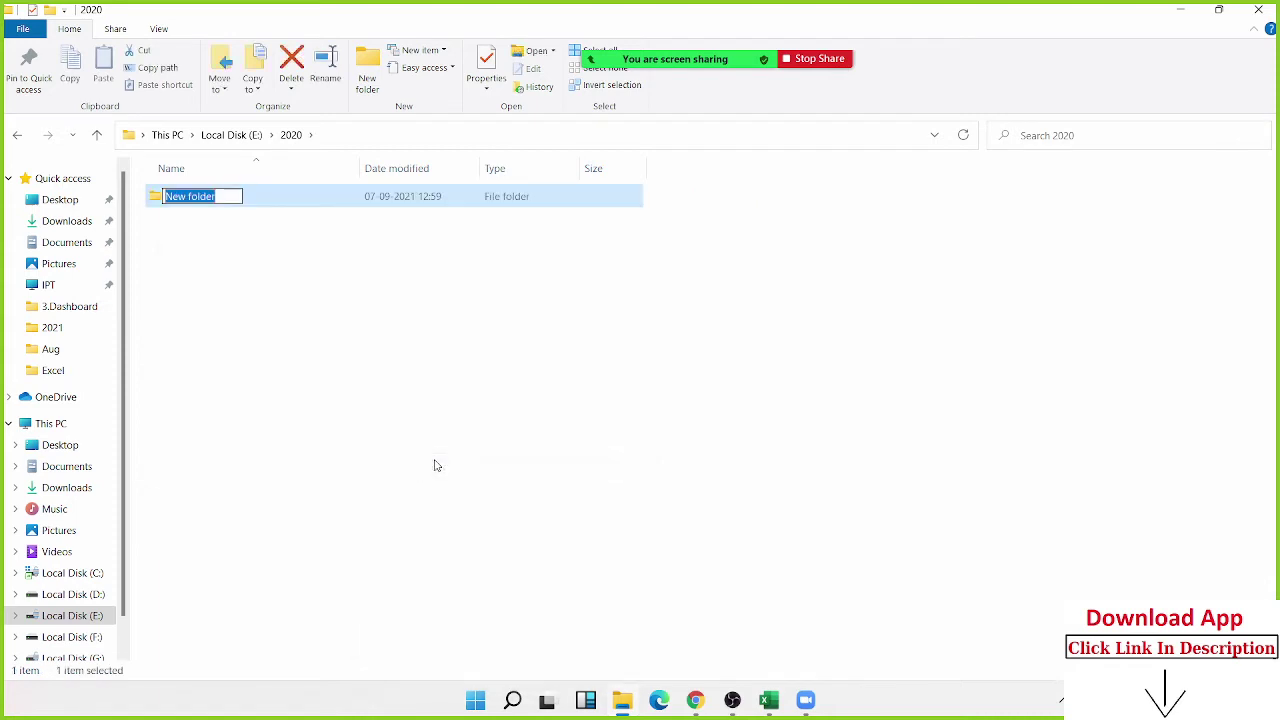
pyautogui.write('Sep')
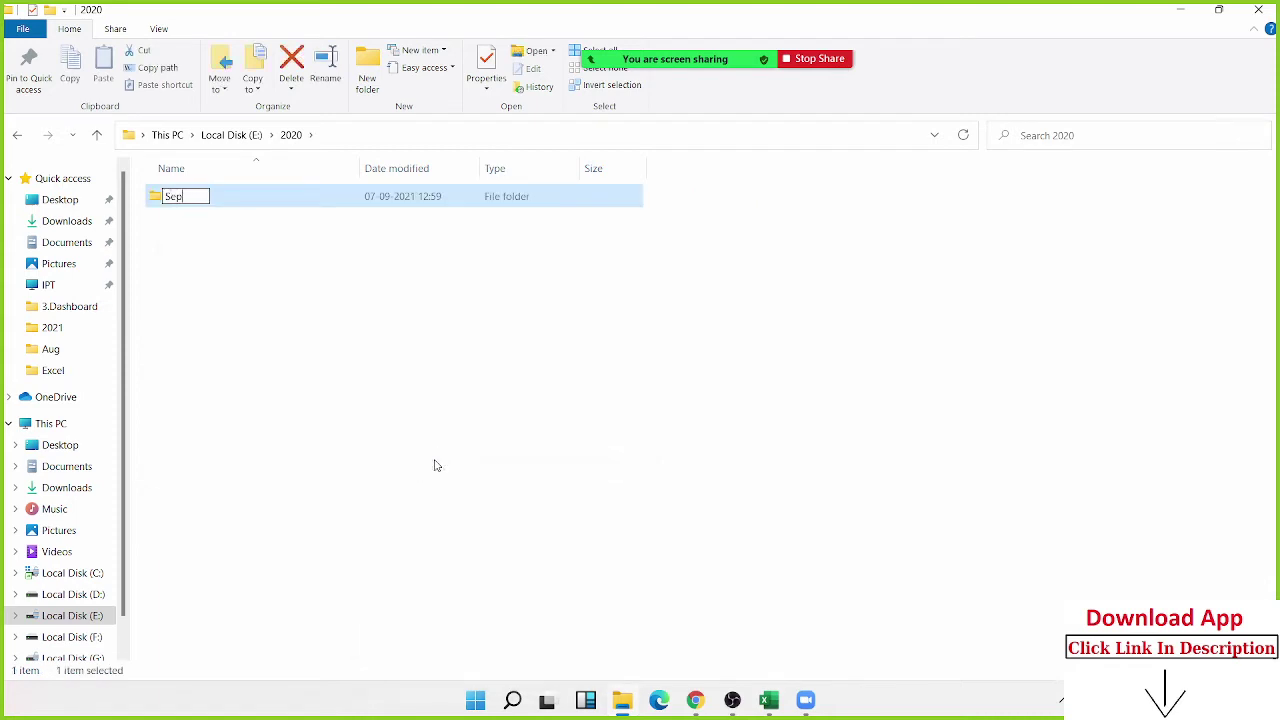
pyautogui.press('Return')
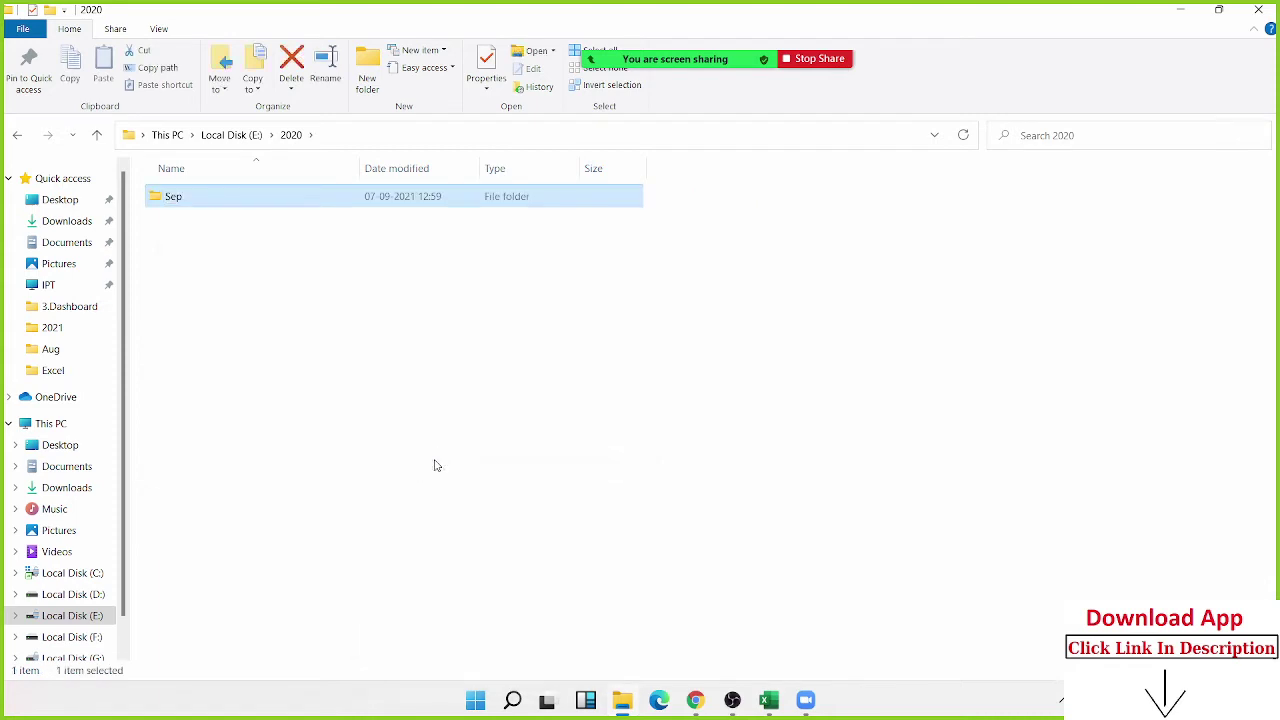
# Create a folder named 10-09-2020 inside the Sep folder
pyautogui.doubleClick(222, 200)
pyautogui.rightClick(205, 225)
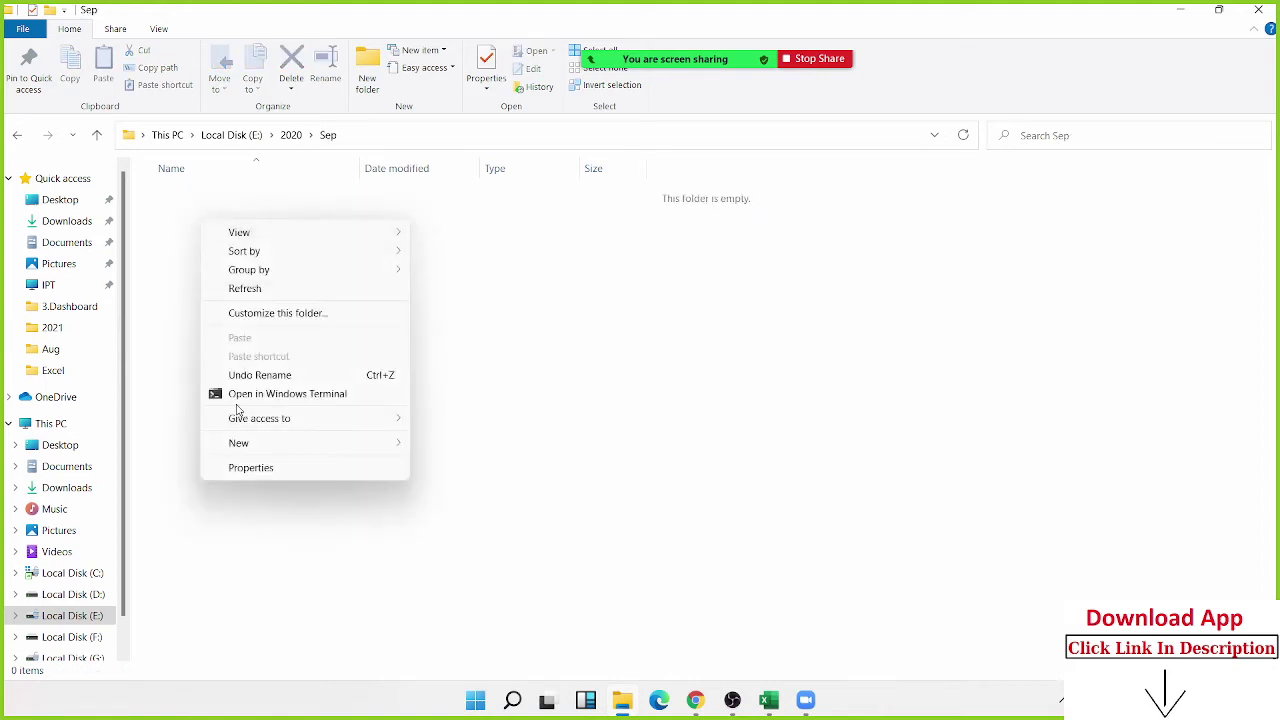
pyautogui.moveTo(252, 443)
pyautogui.click(445, 445)
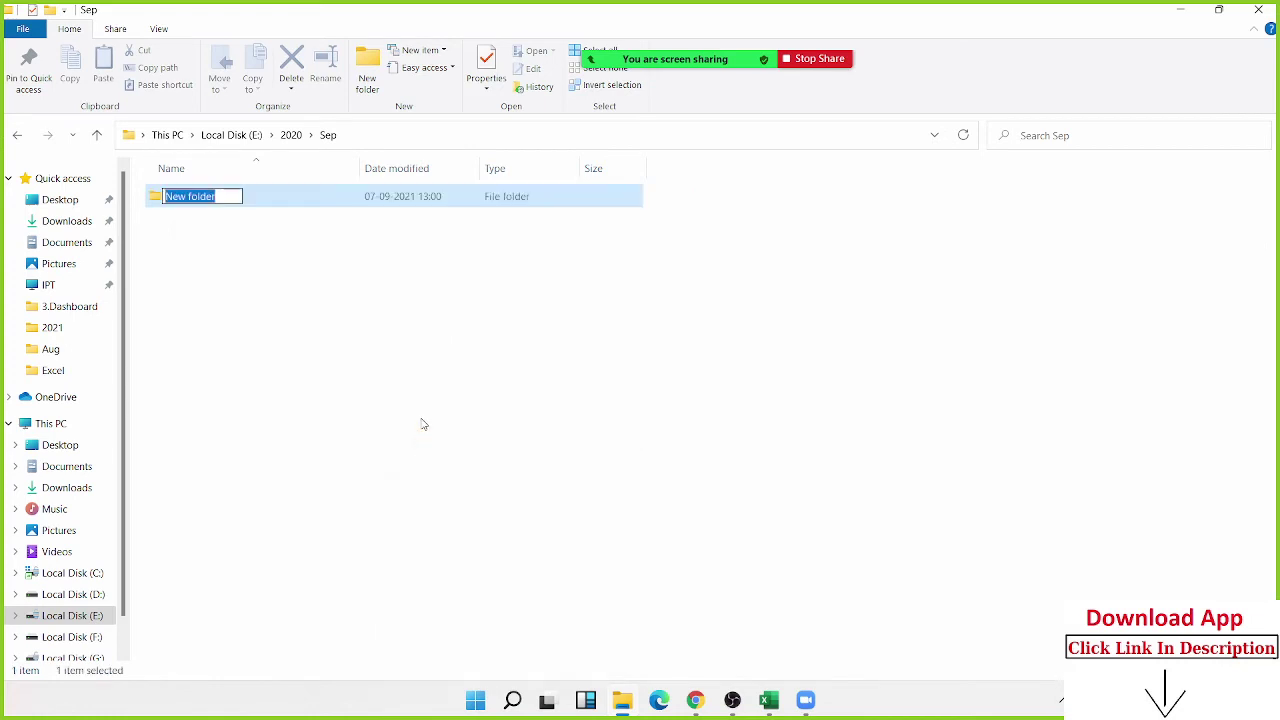
pyautogui.write('10-09-2020')
pyautogui.press('Return')
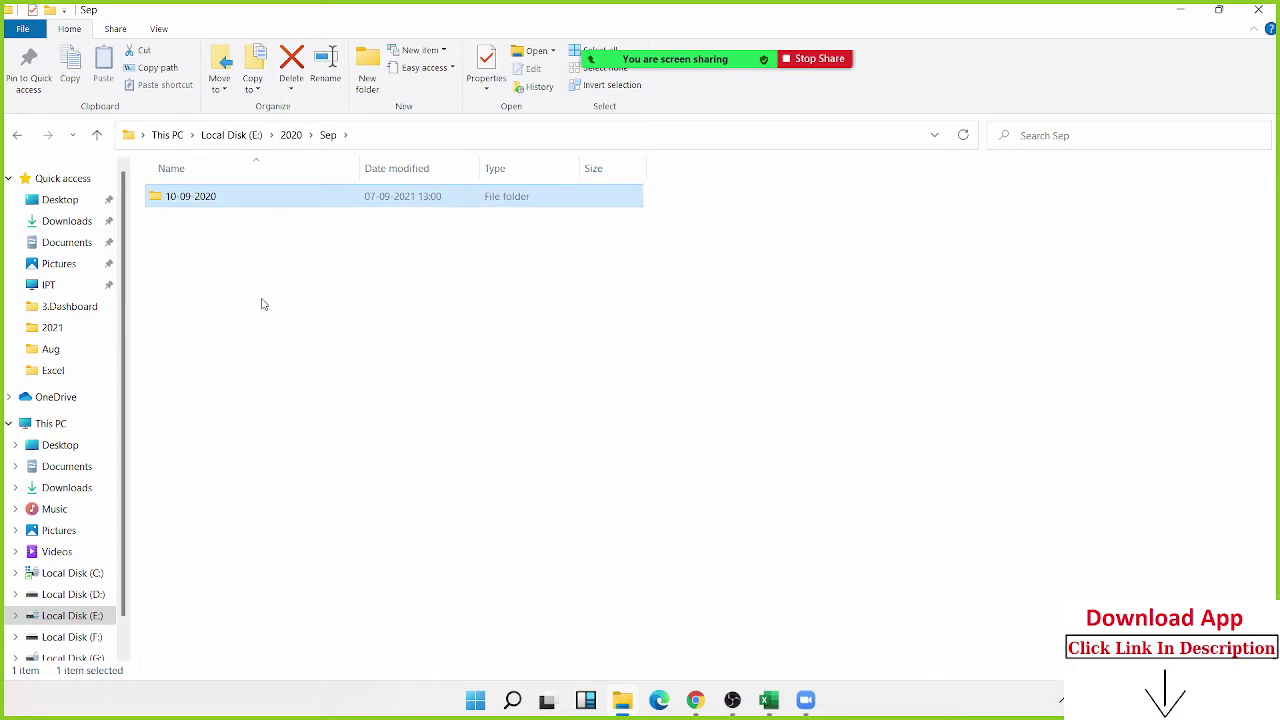
# Open the 10-09-2020 folder and dismiss its options for adding a new item
pyautogui.doubleClick(236, 201)
pyautogui.rightClick(333, 222)
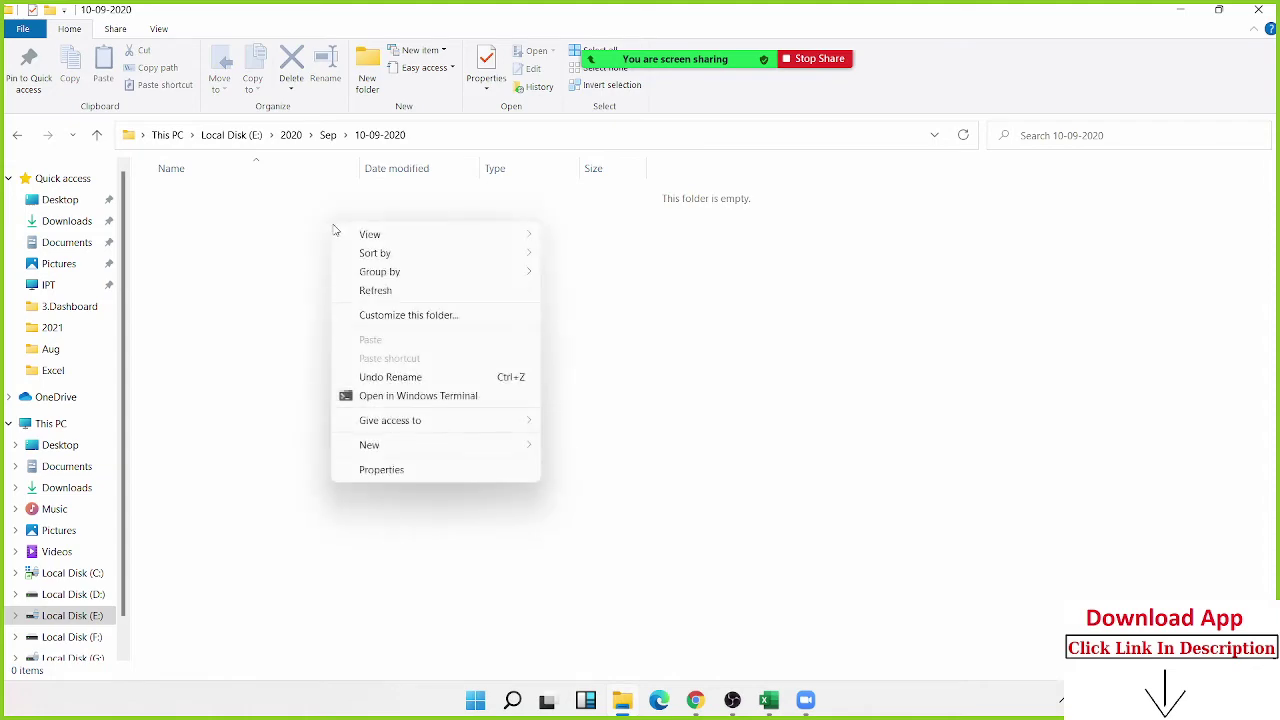
pyautogui.moveTo(406, 449)
pyautogui.click(806, 439)
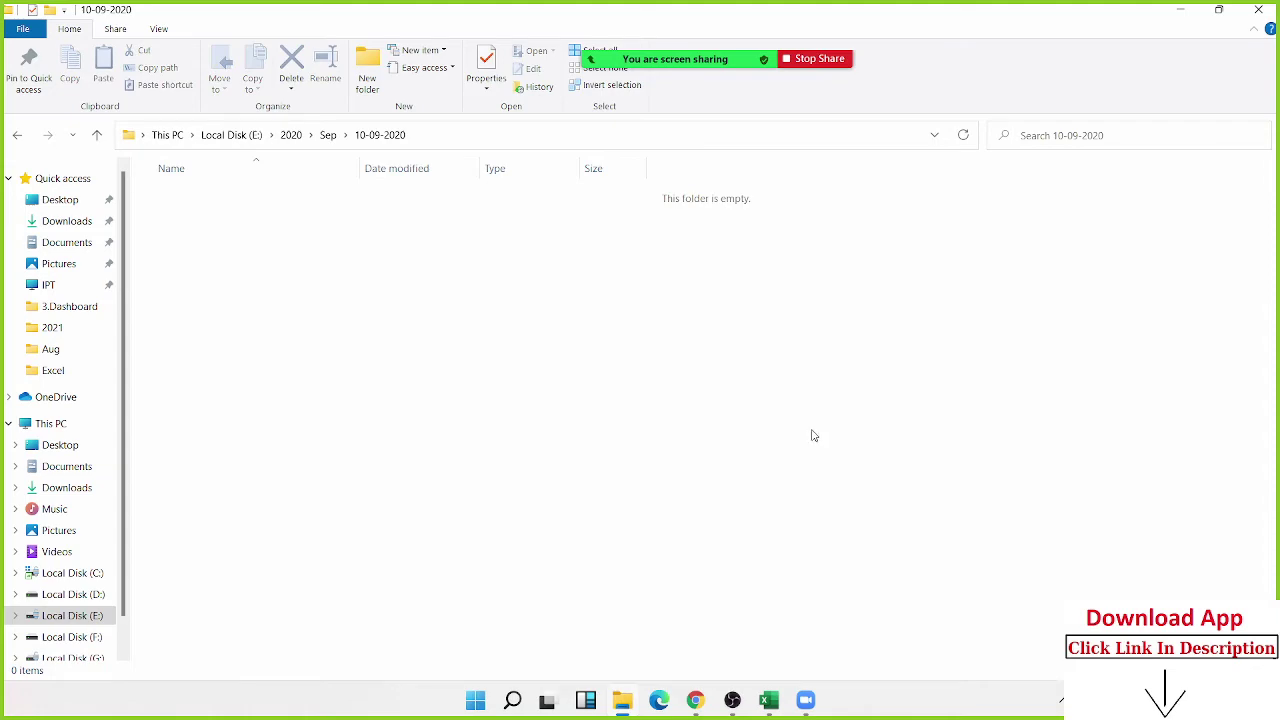
# Switch to Chrome and copy the IPT Excel School logo image from the EXCEL MIS TRAINING page on Google Play
pyautogui.press('super+d')
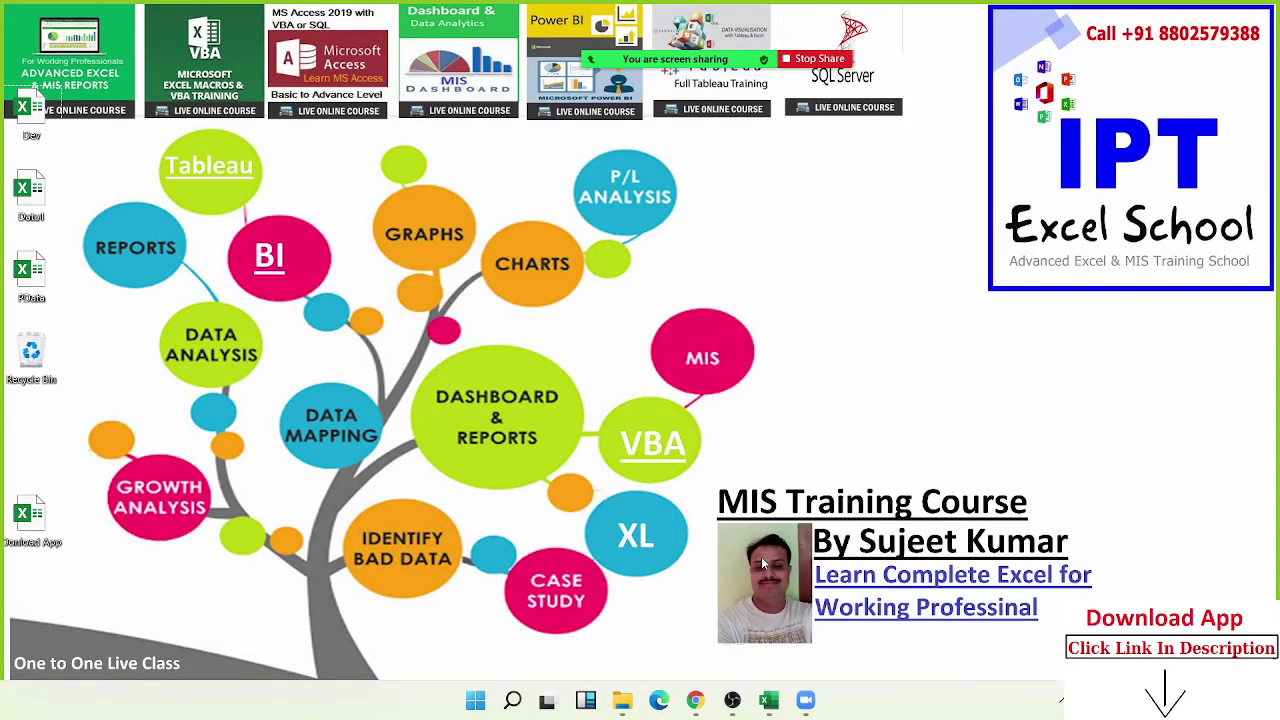
pyautogui.click(622, 700)
pyautogui.click(695, 700)
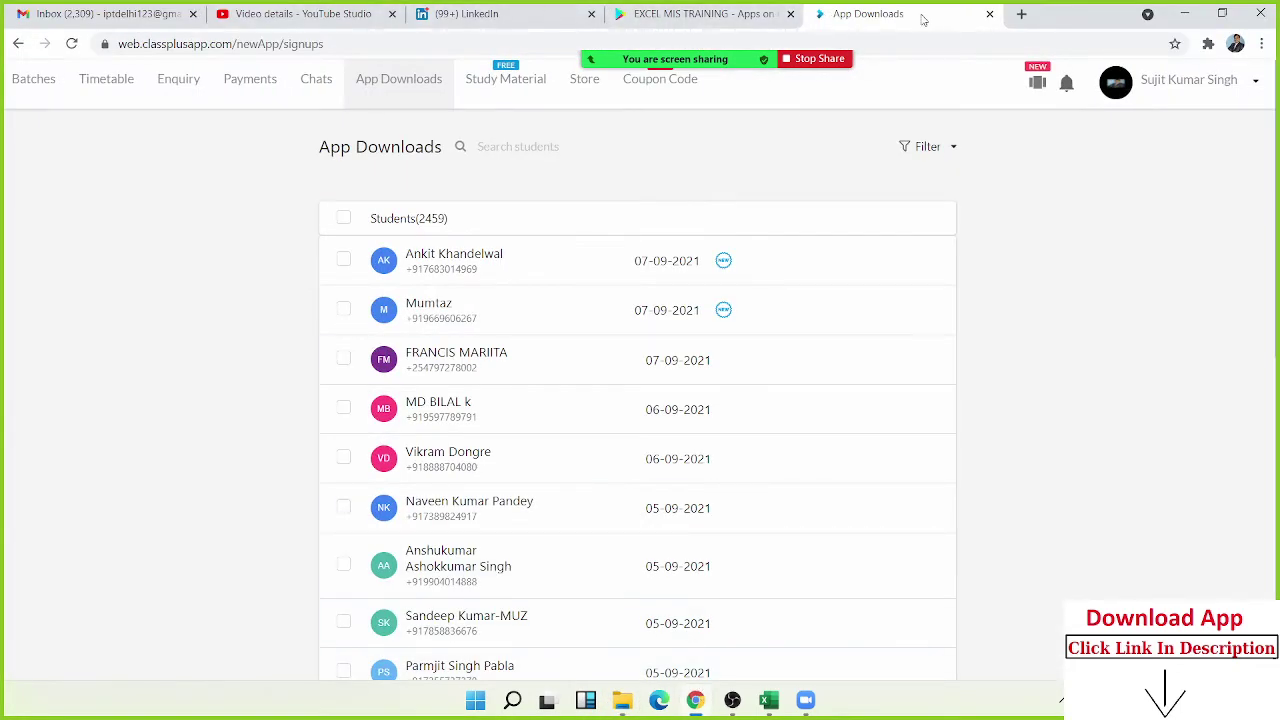
pyautogui.click(742, 13)
pyautogui.rightClick(340, 283)
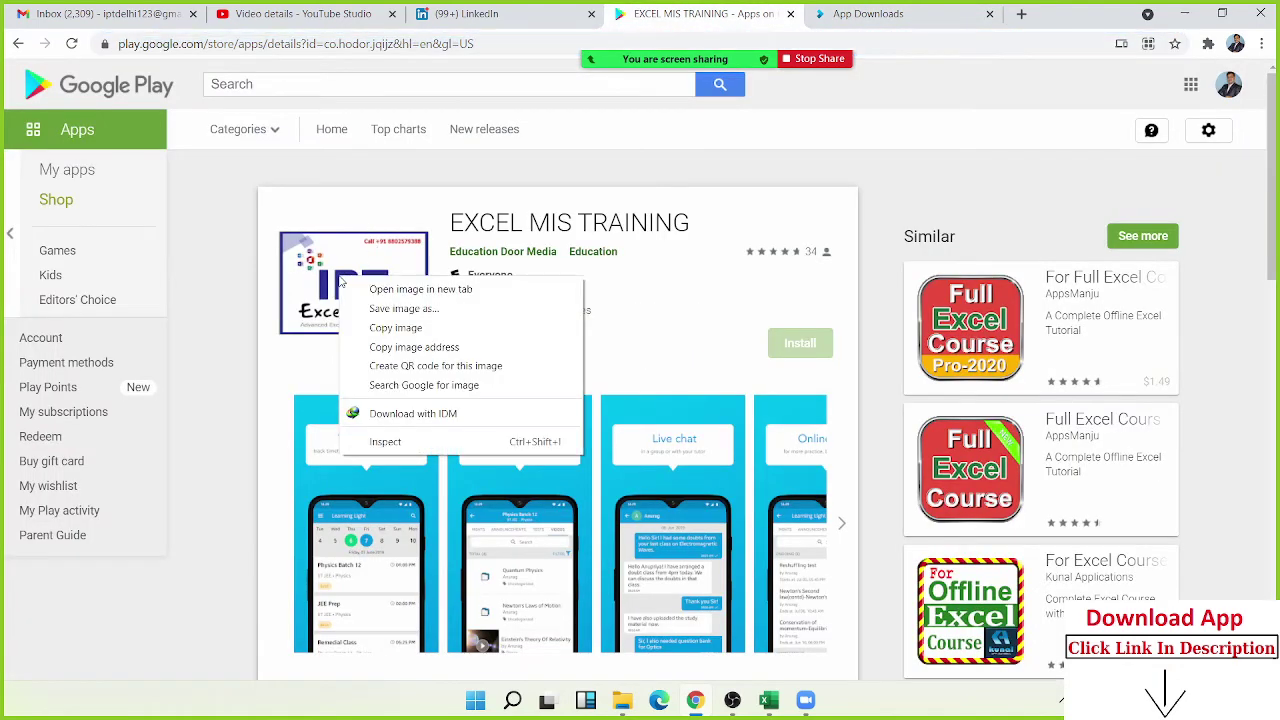
pyautogui.click(380, 328)
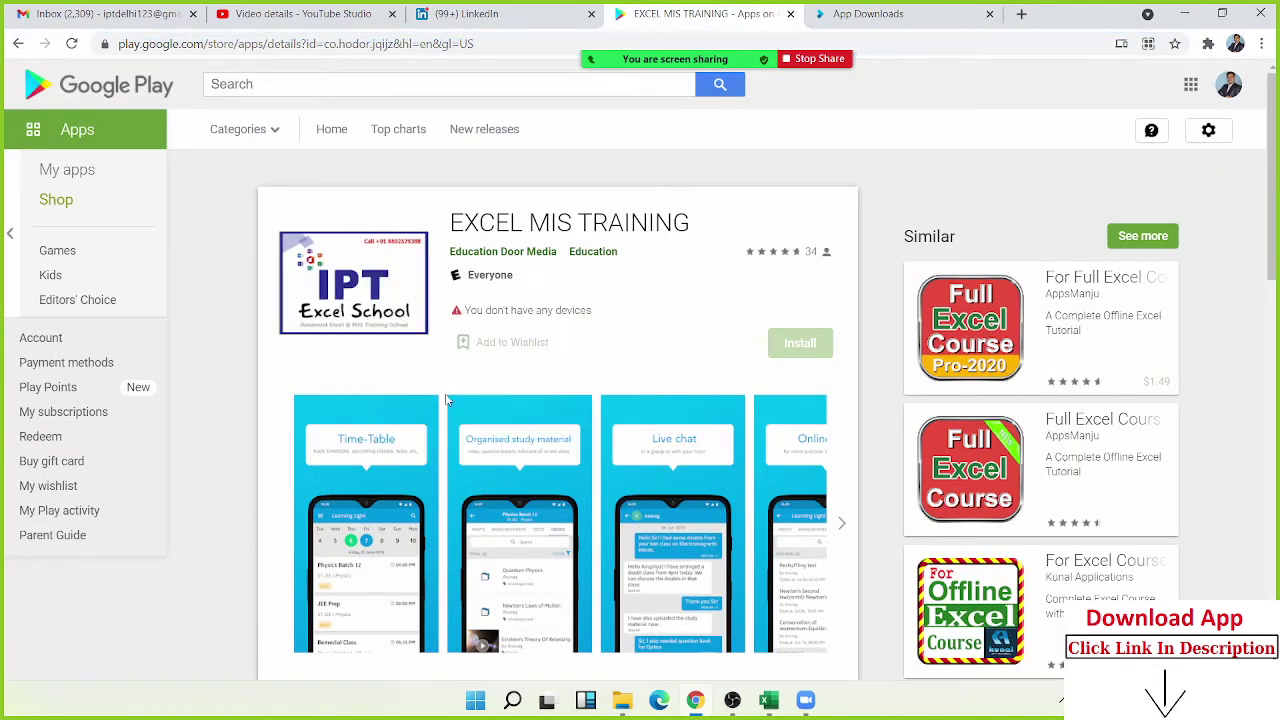
# Switch to File Explorer and try to paste the copied logo image into the 10-09-2020 folder
pyautogui.click(626, 704)
pyautogui.rightClick(398, 374)
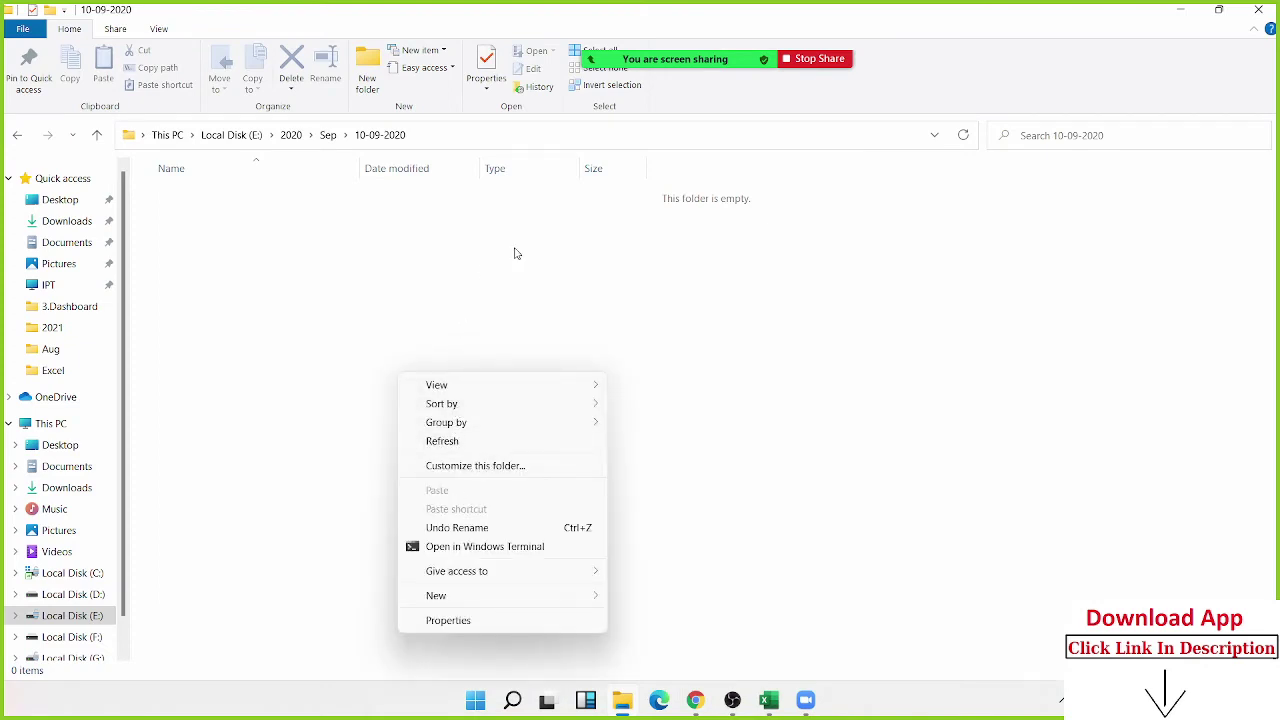
pyautogui.click(670, 302)
# Open Paint and paste the copied logo image onto the blank canvas
pyautogui.press('super')
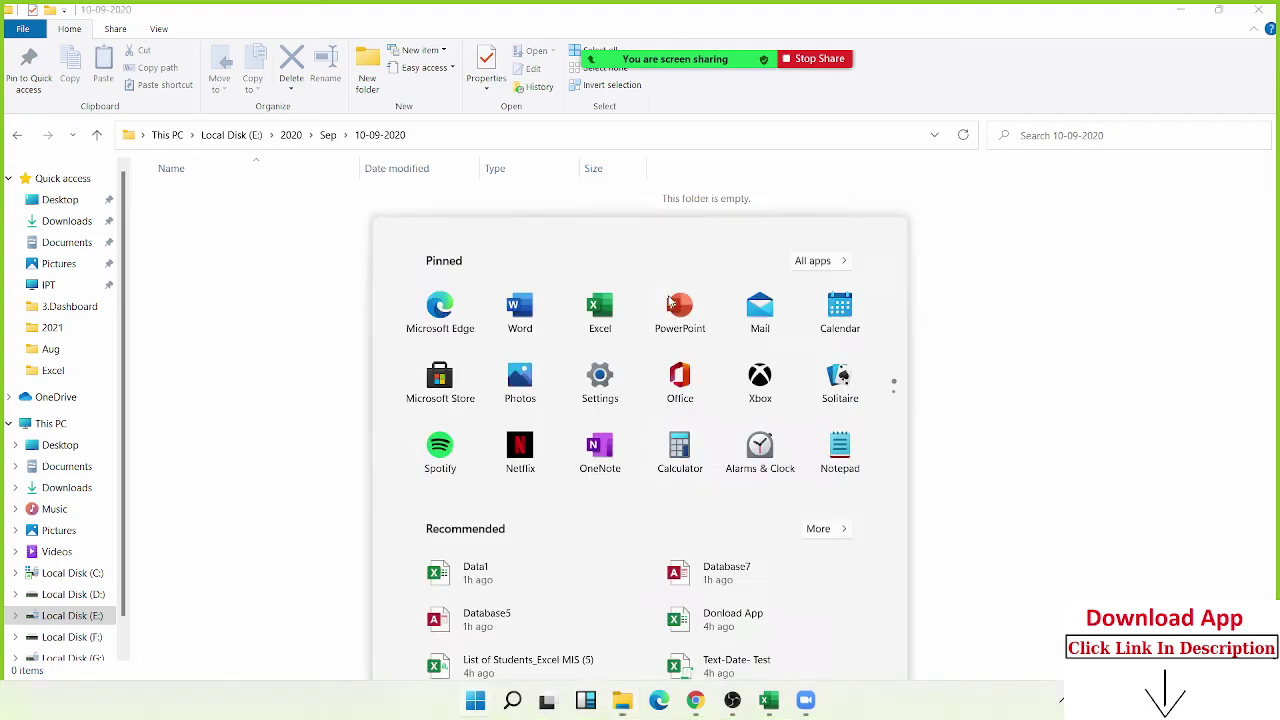
pyautogui.write('paint')
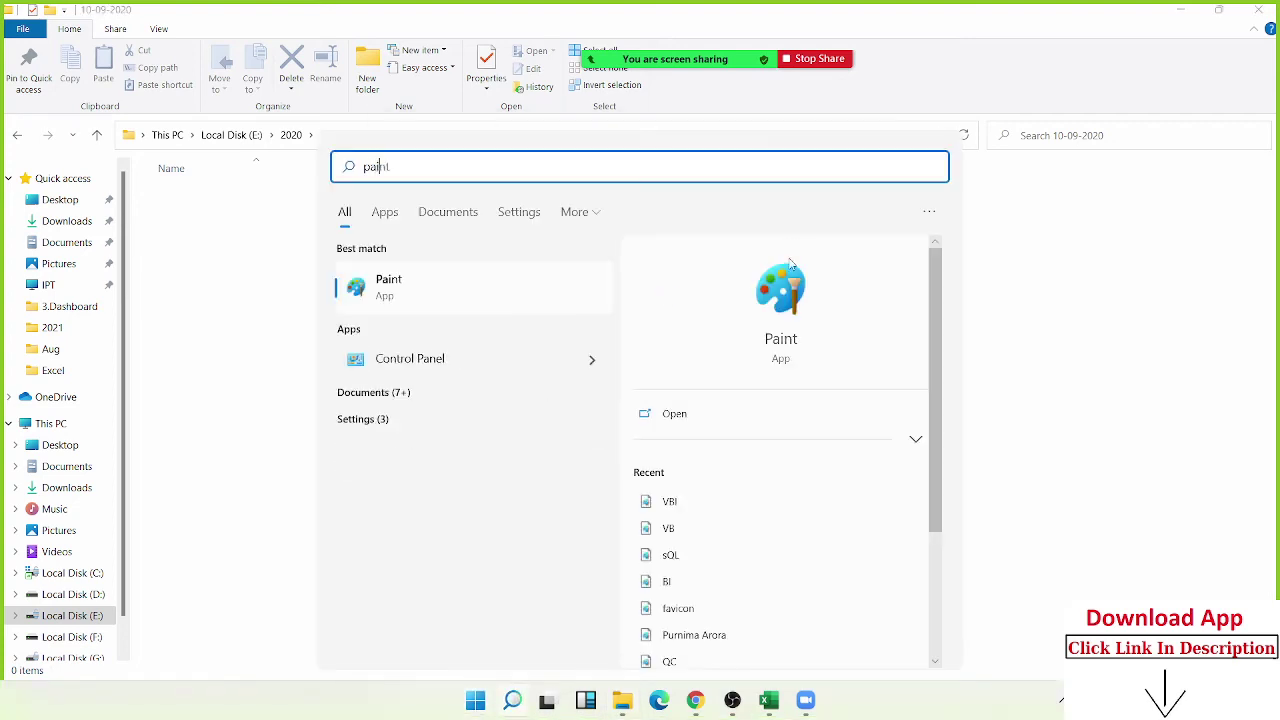
pyautogui.hotkey('ctrl', 'v')
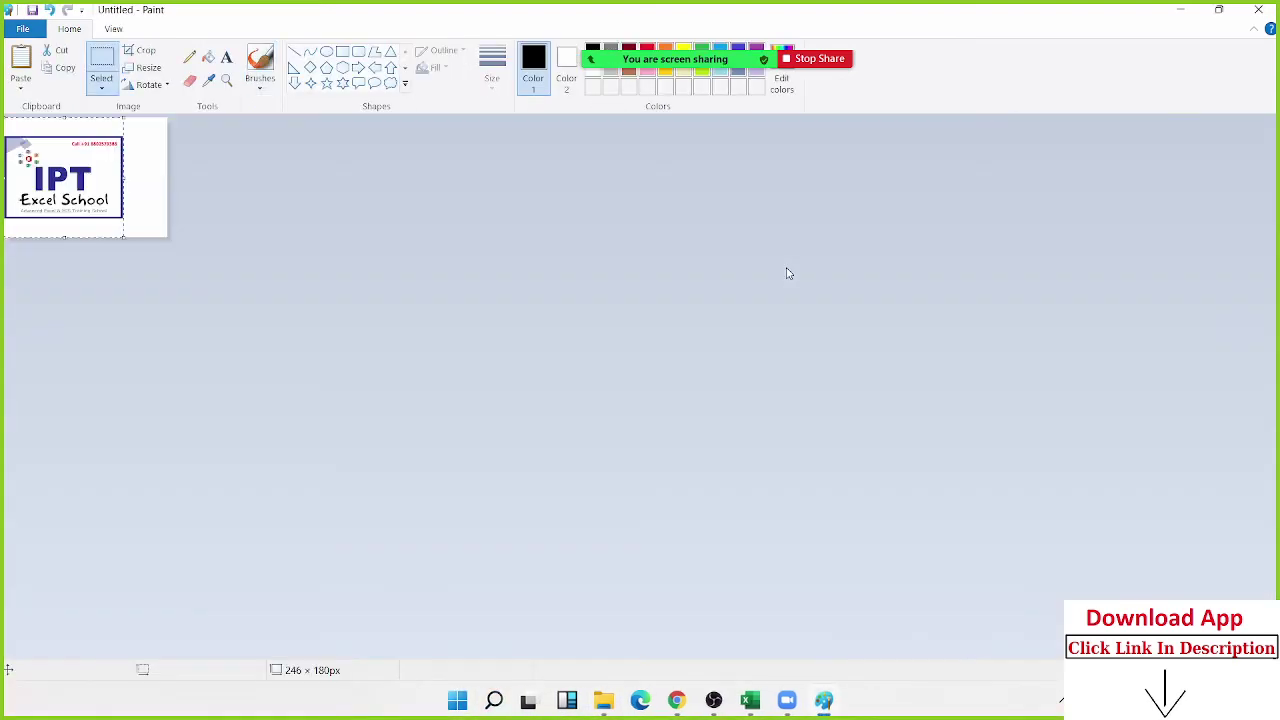
# Start saving the picture and set its location to the folder 2020 > Sep > 10-09-2020 on Local Disk (E:)
pyautogui.hotkey('ctrl', 's')
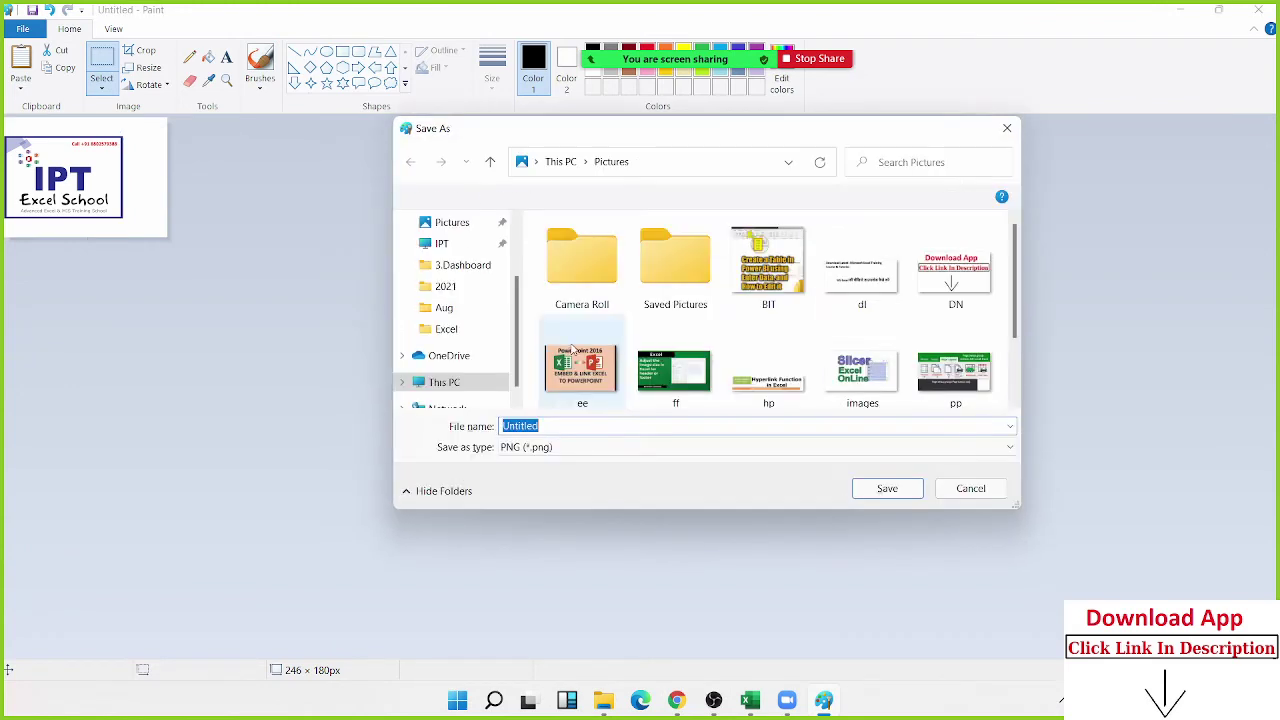
pyautogui.scroll(-1, 478, 370)
pyautogui.click(478, 361)
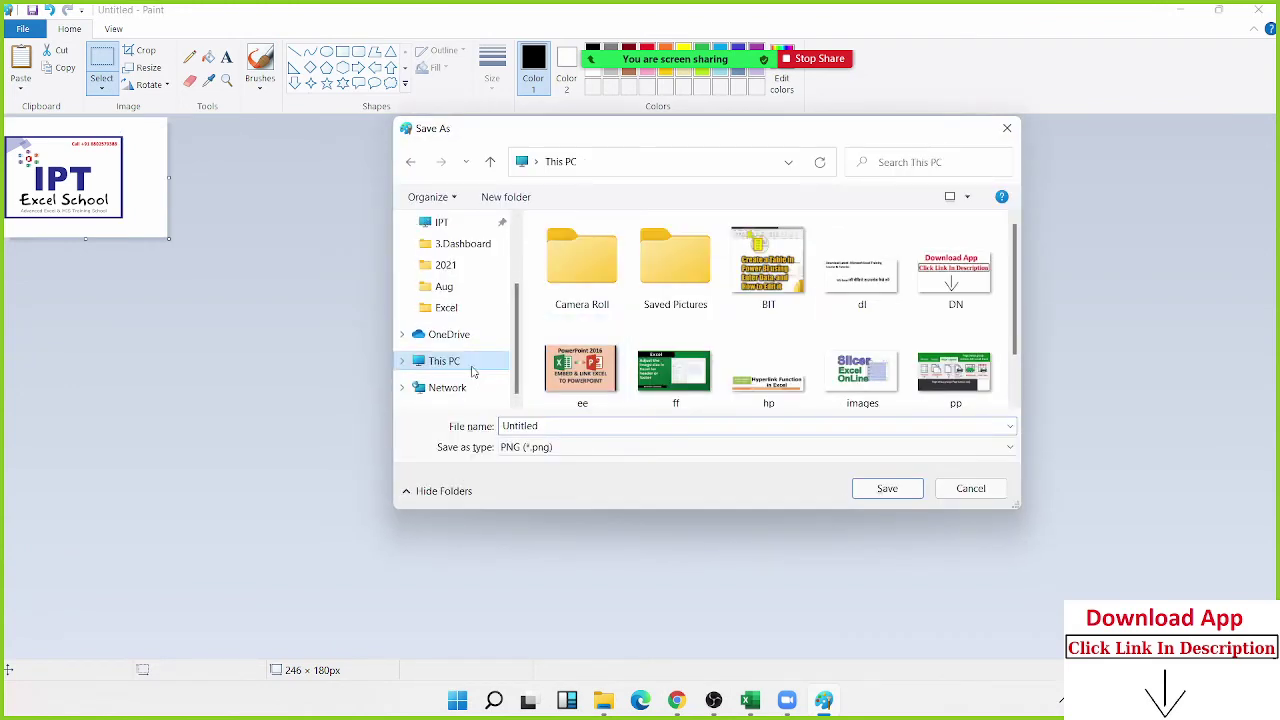
pyautogui.scroll(-2, 562, 331)
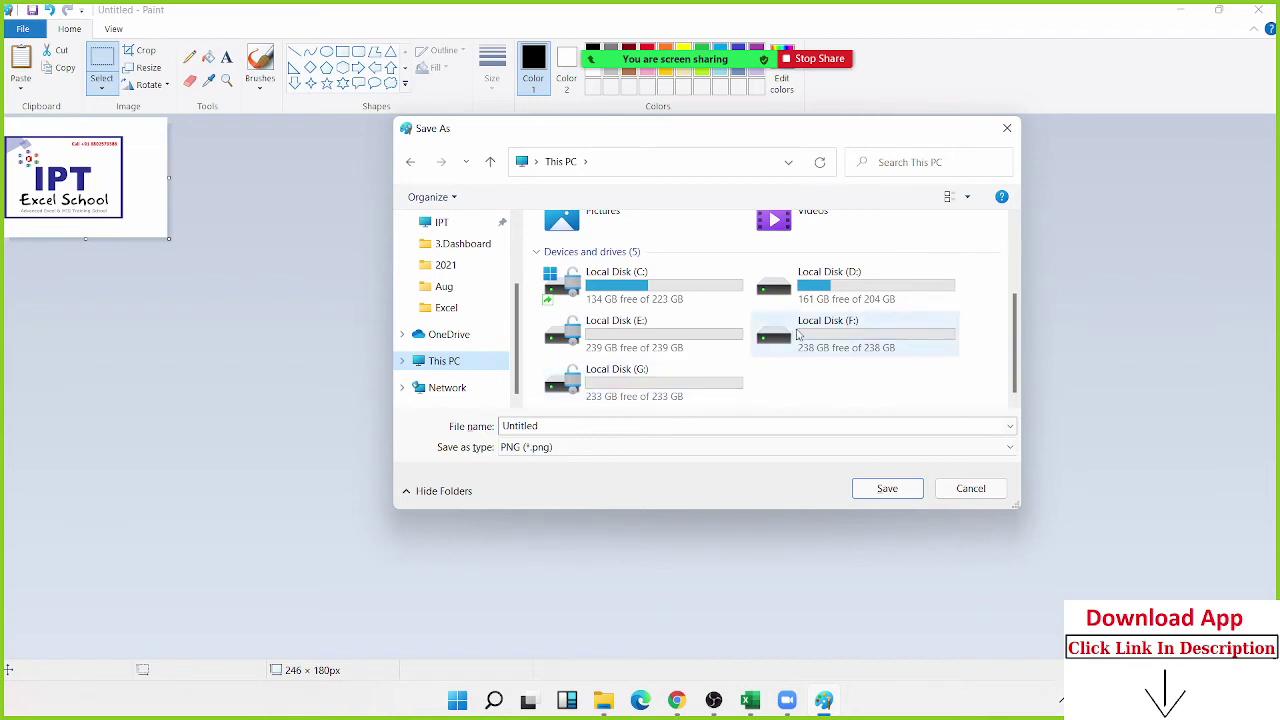
pyautogui.click(676, 344)
pyautogui.doubleClick(676, 344)
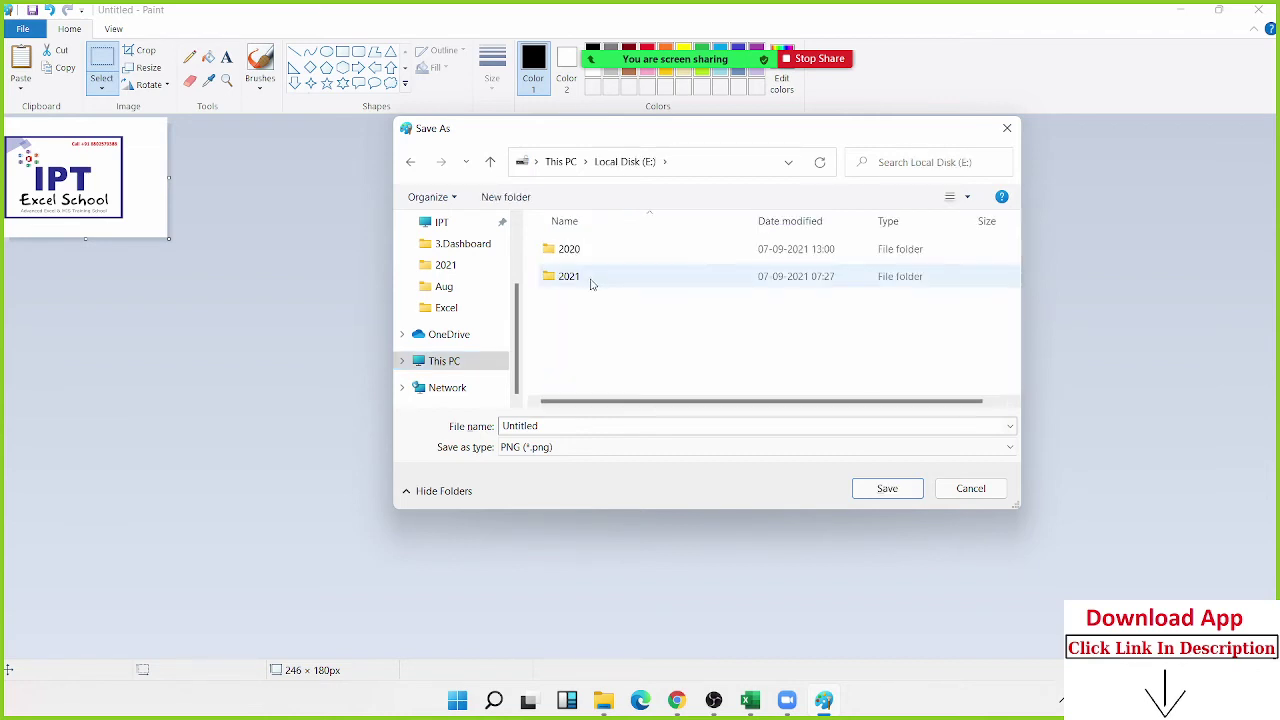
pyautogui.click(586, 259)
pyautogui.doubleClick(586, 259)
pyautogui.doubleClick(572, 251)
pyautogui.doubleClick(573, 252)
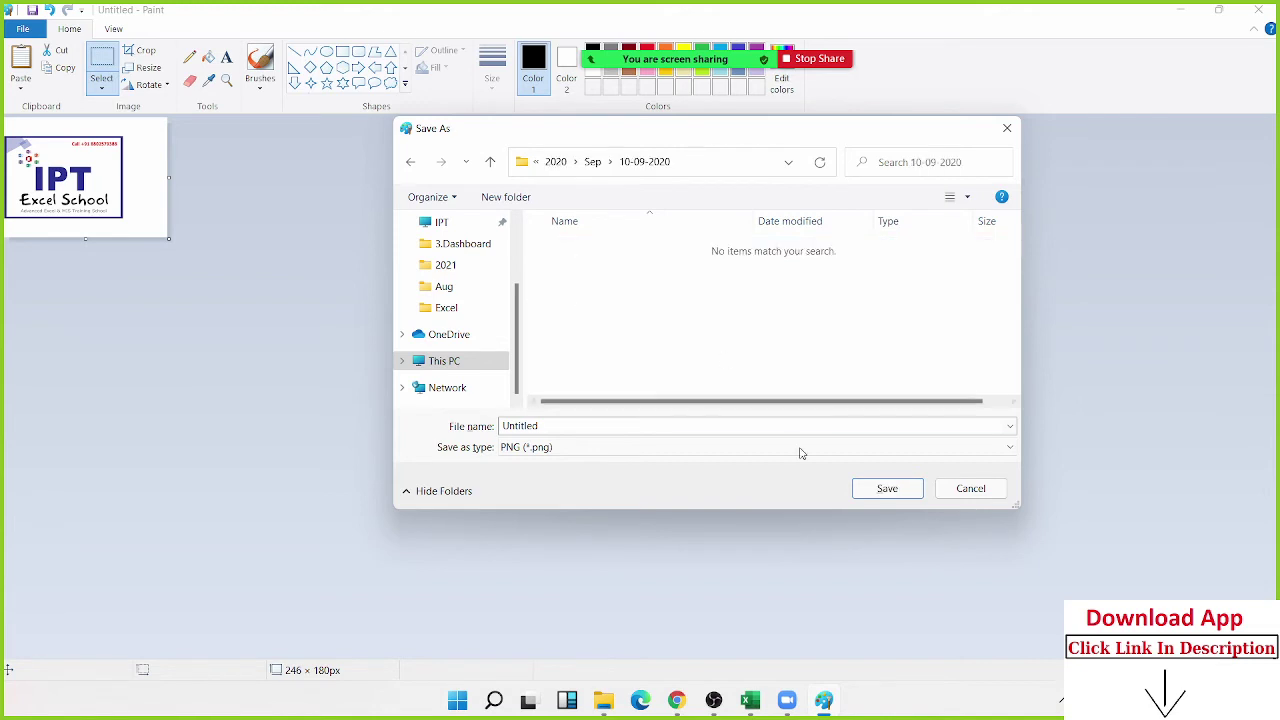
# Save the picture as a PNG named PH and close Paint
pyautogui.click(587, 421)
pyautogui.write('PH')
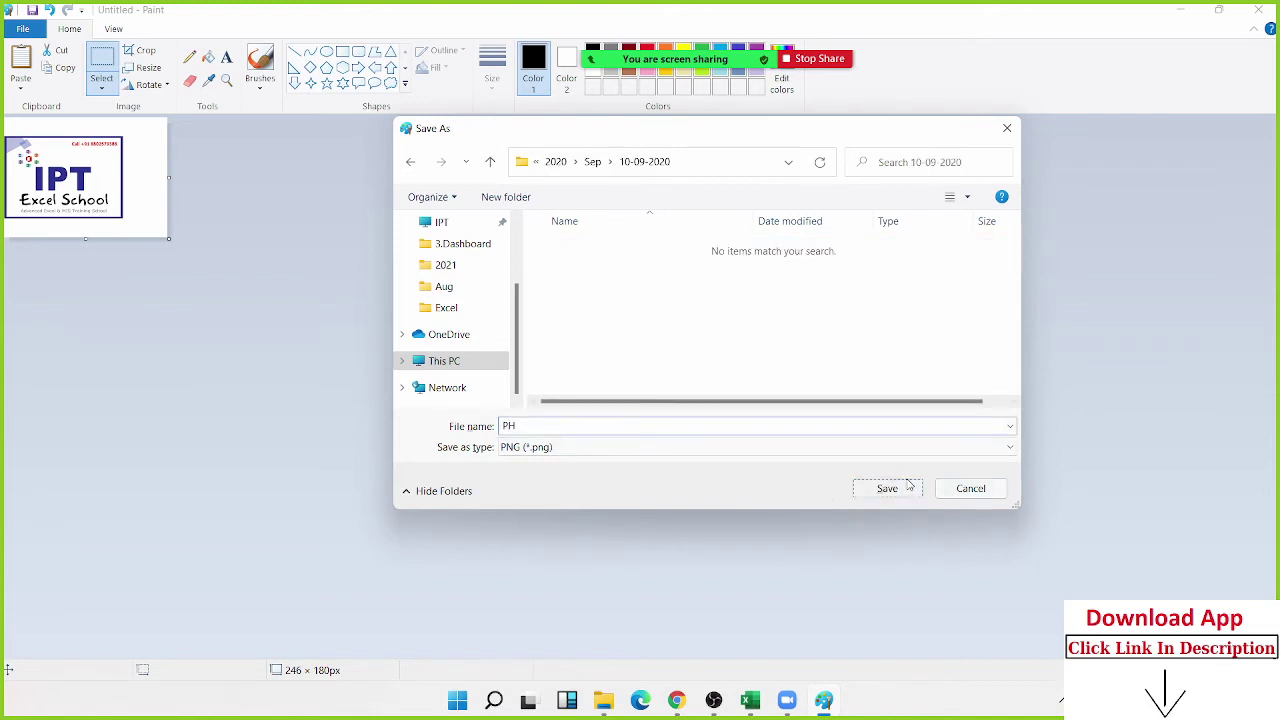
pyautogui.click(887, 488)
pyautogui.click(1258, 9)
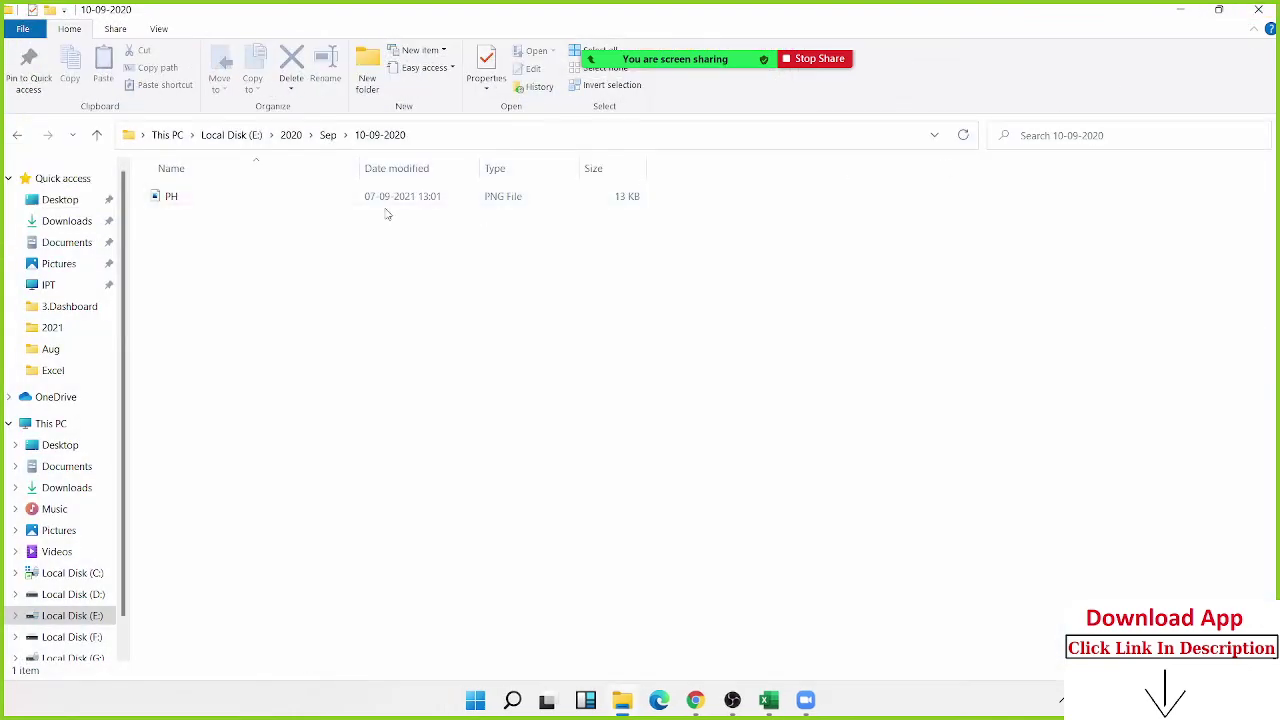
# Open the Desktop location in File Explorer, close the window and show the Windows desktop
pyautogui.click(47, 205)
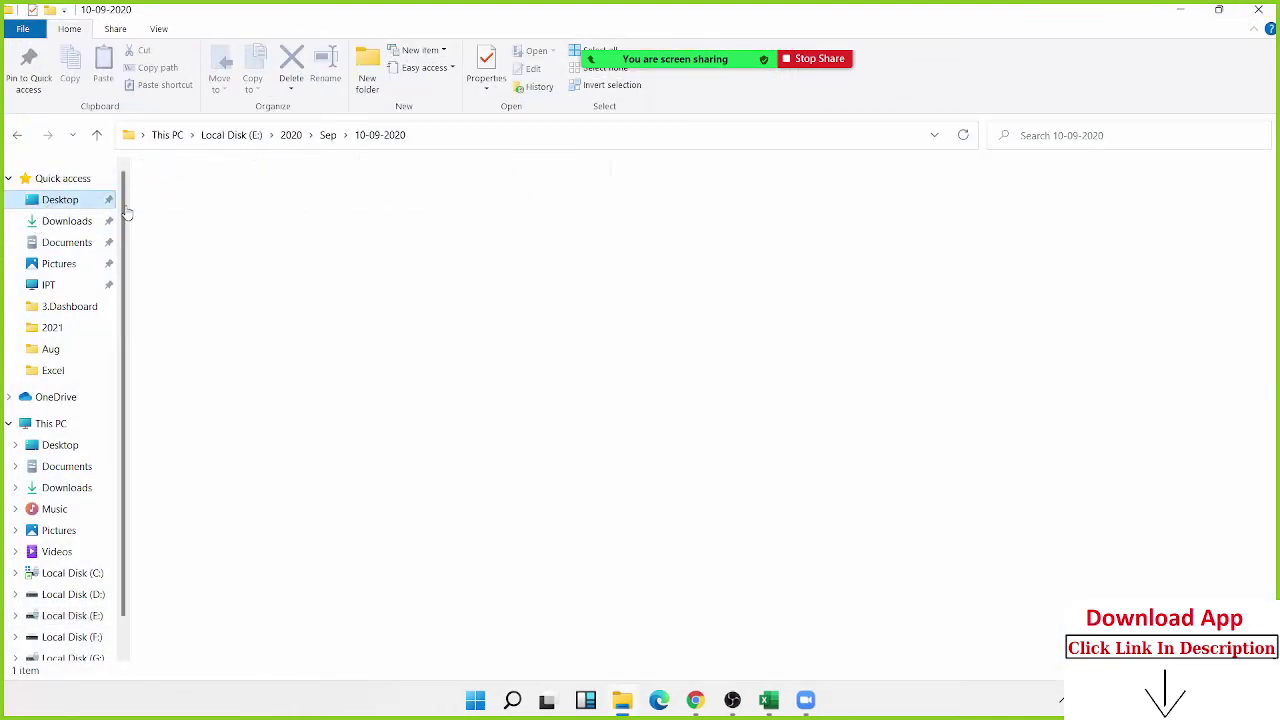
pyautogui.click(1258, 9)
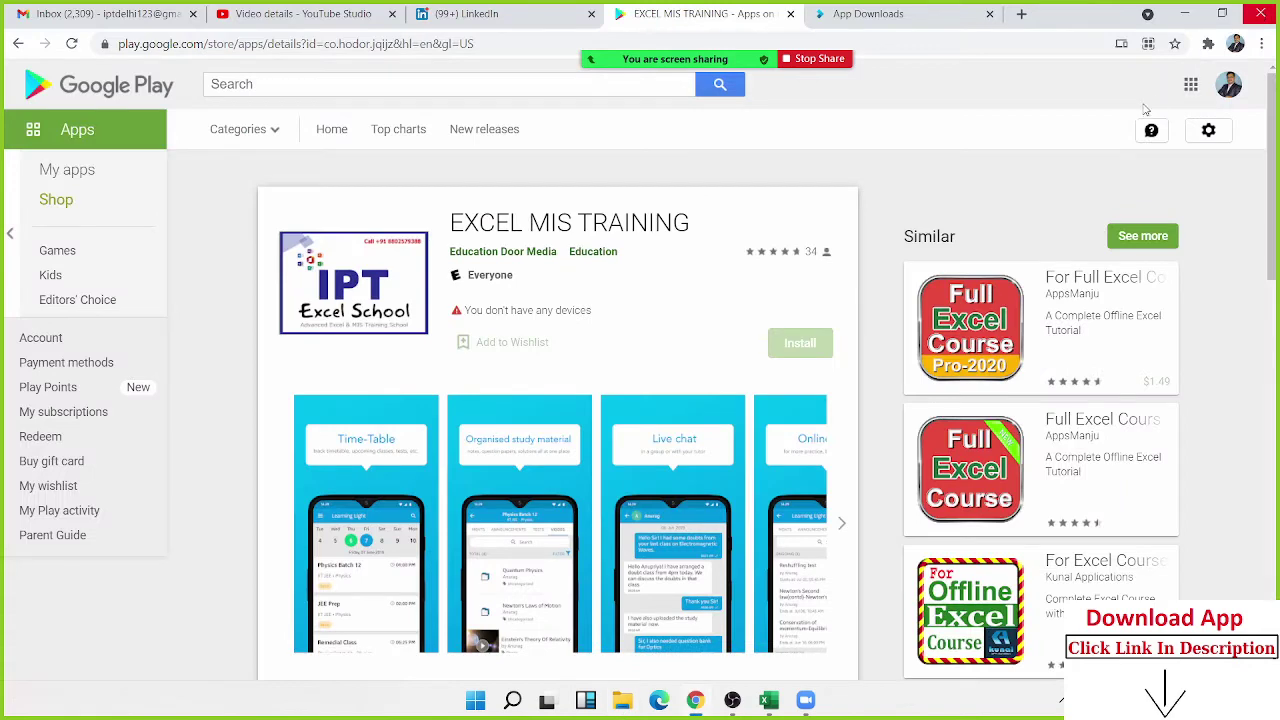
pyautogui.press('super+d')
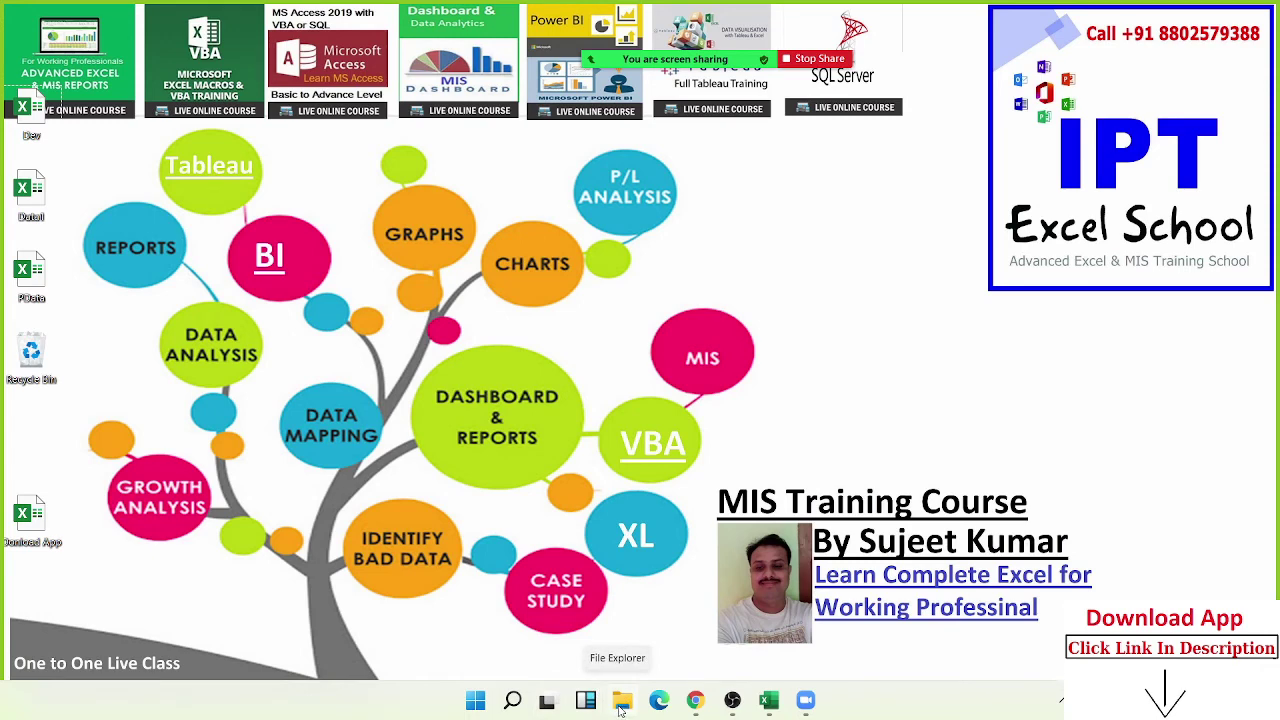
# Open File Explorer and browse Local Disk (E:) through 2020 > Sep > 10-09-2020 to the PH picture
pyautogui.rightClick(471, 708)
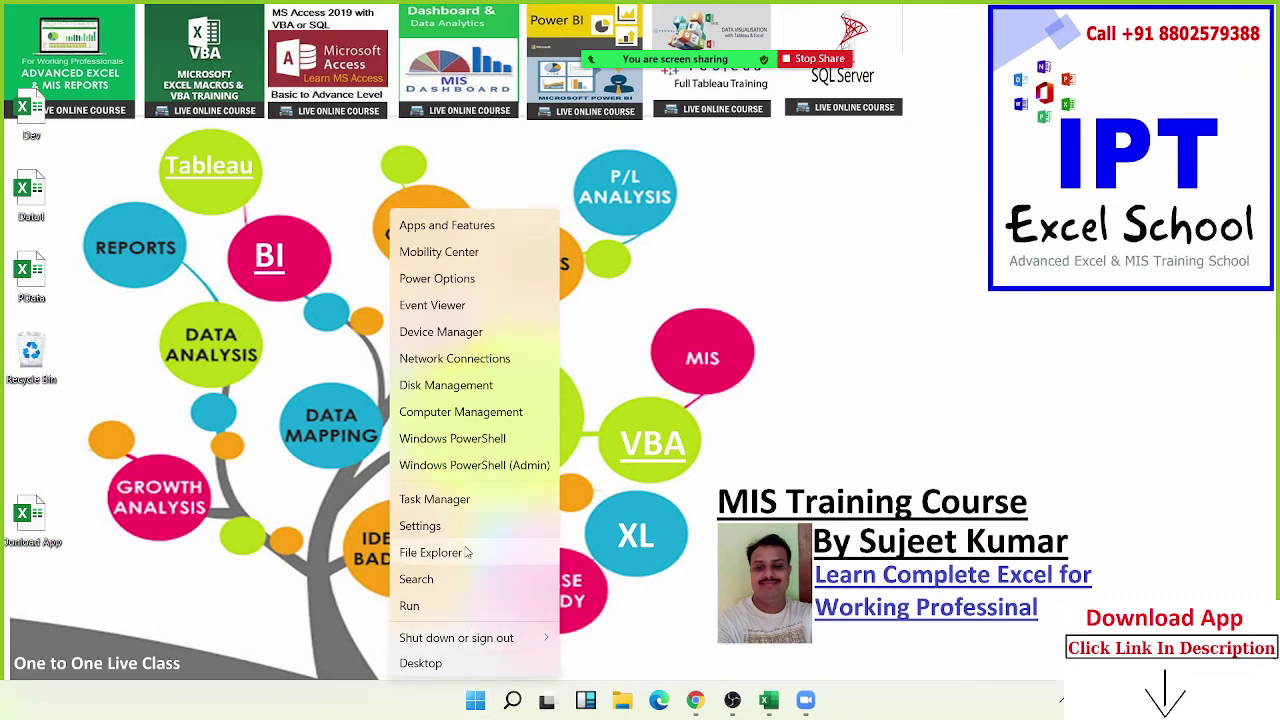
pyautogui.click(432, 552)
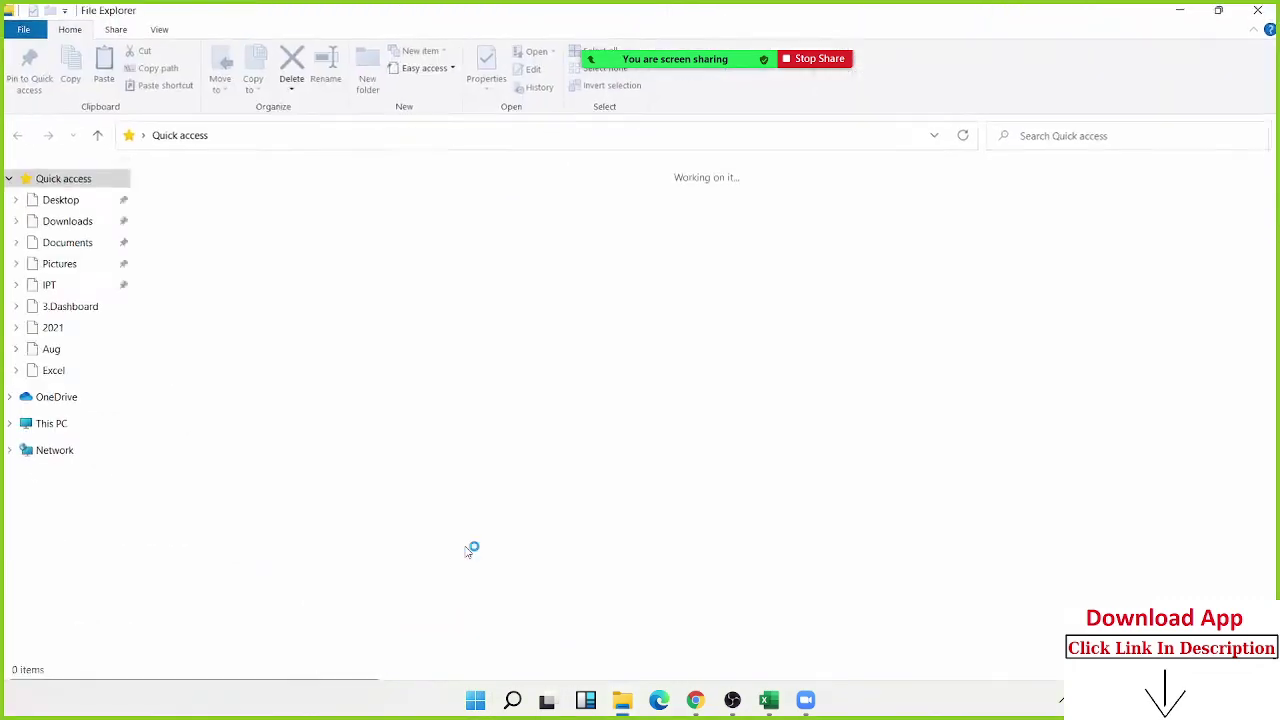
pyautogui.click(70, 430)
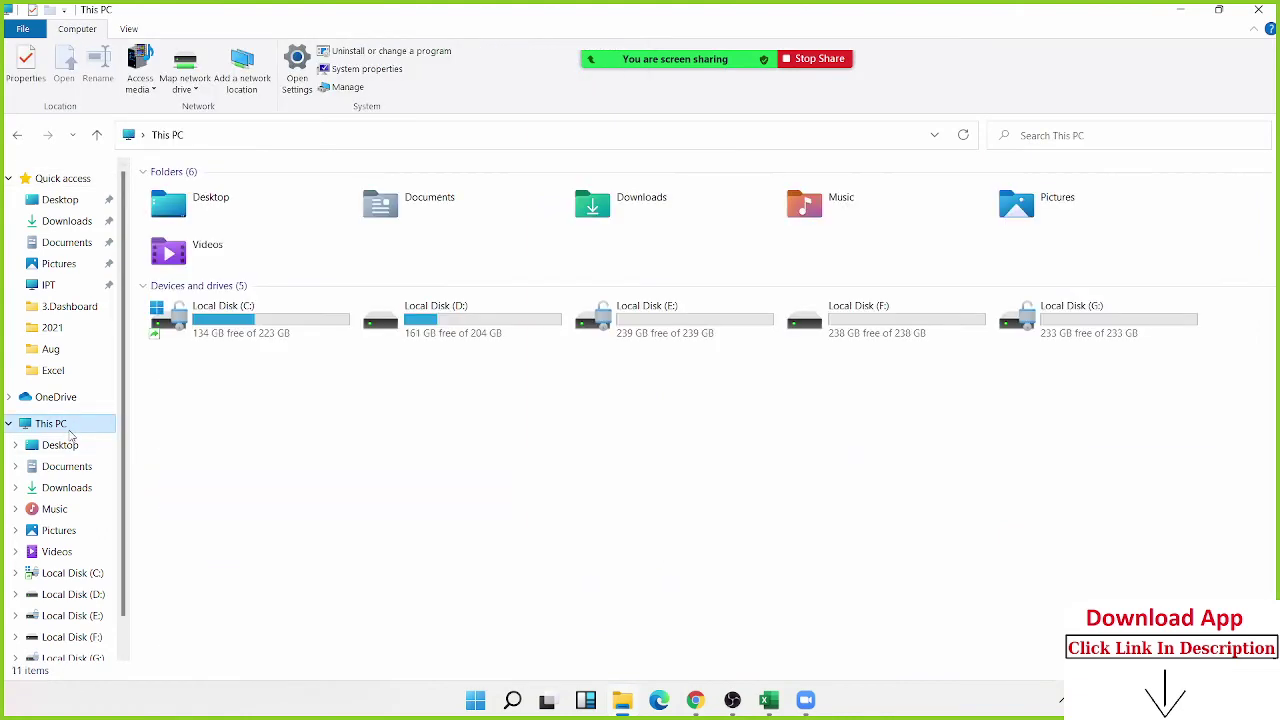
pyautogui.doubleClick(640, 327)
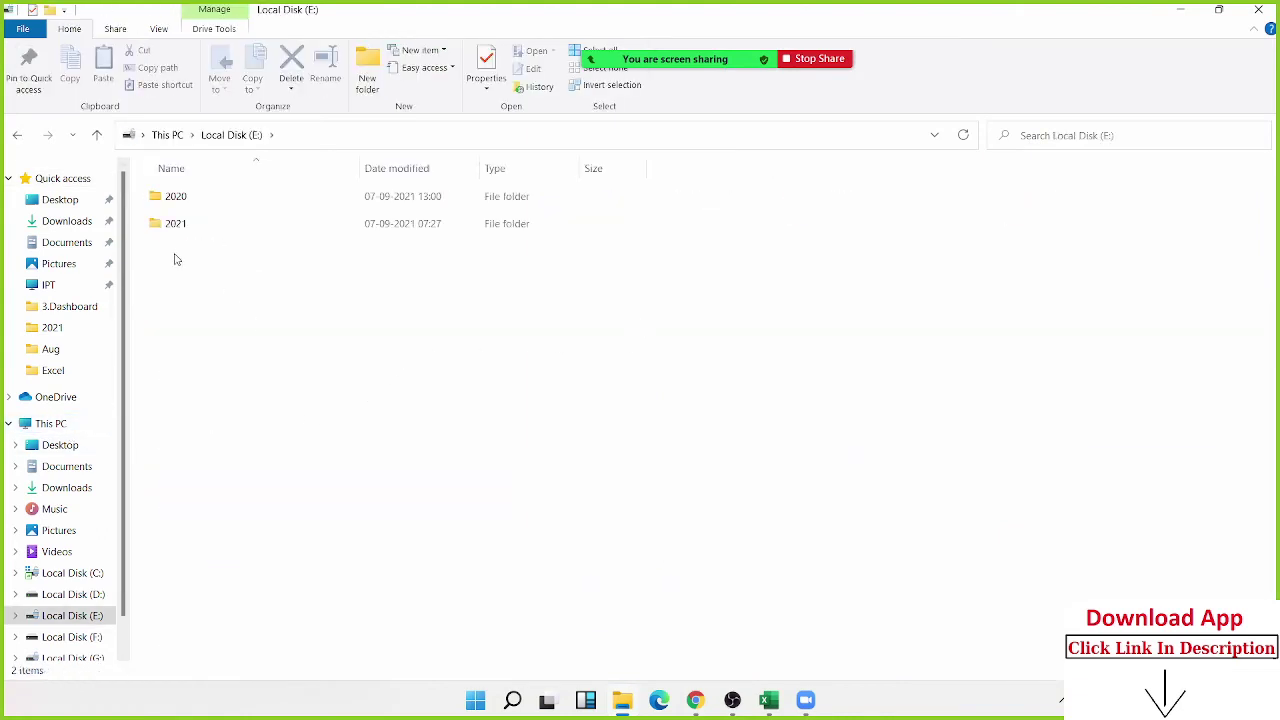
pyautogui.doubleClick(182, 202)
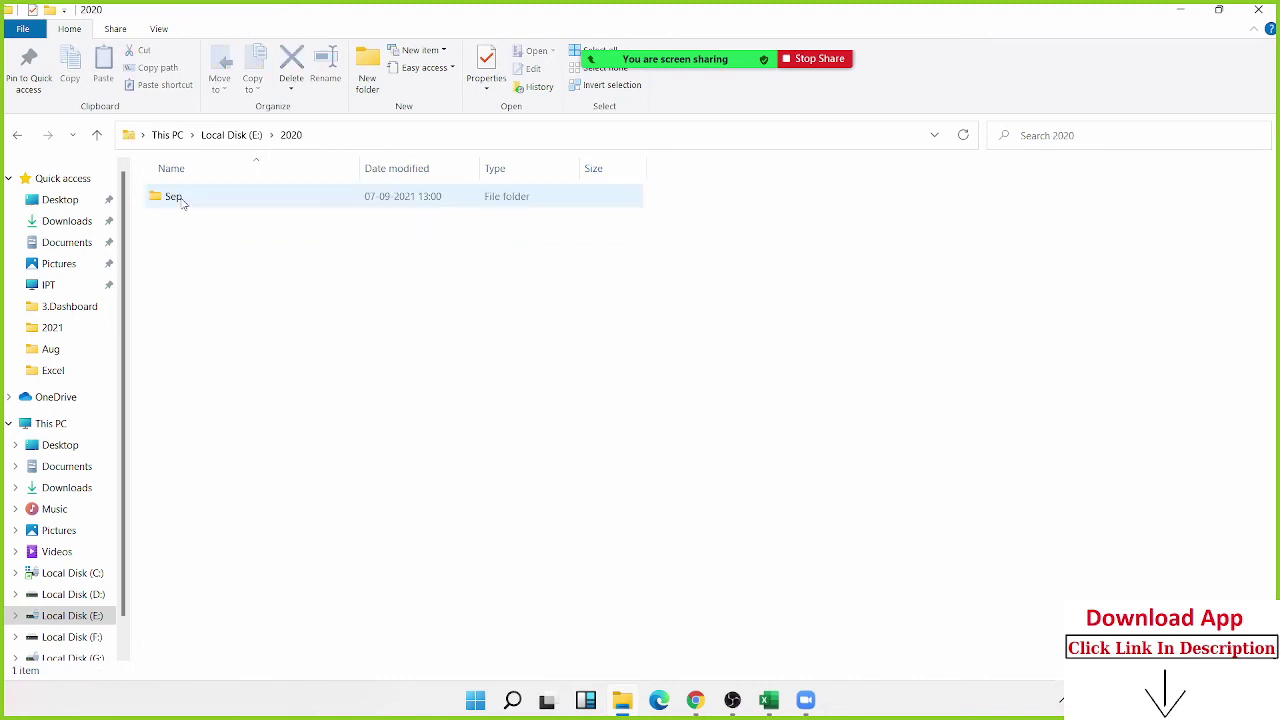
pyautogui.doubleClick(182, 203)
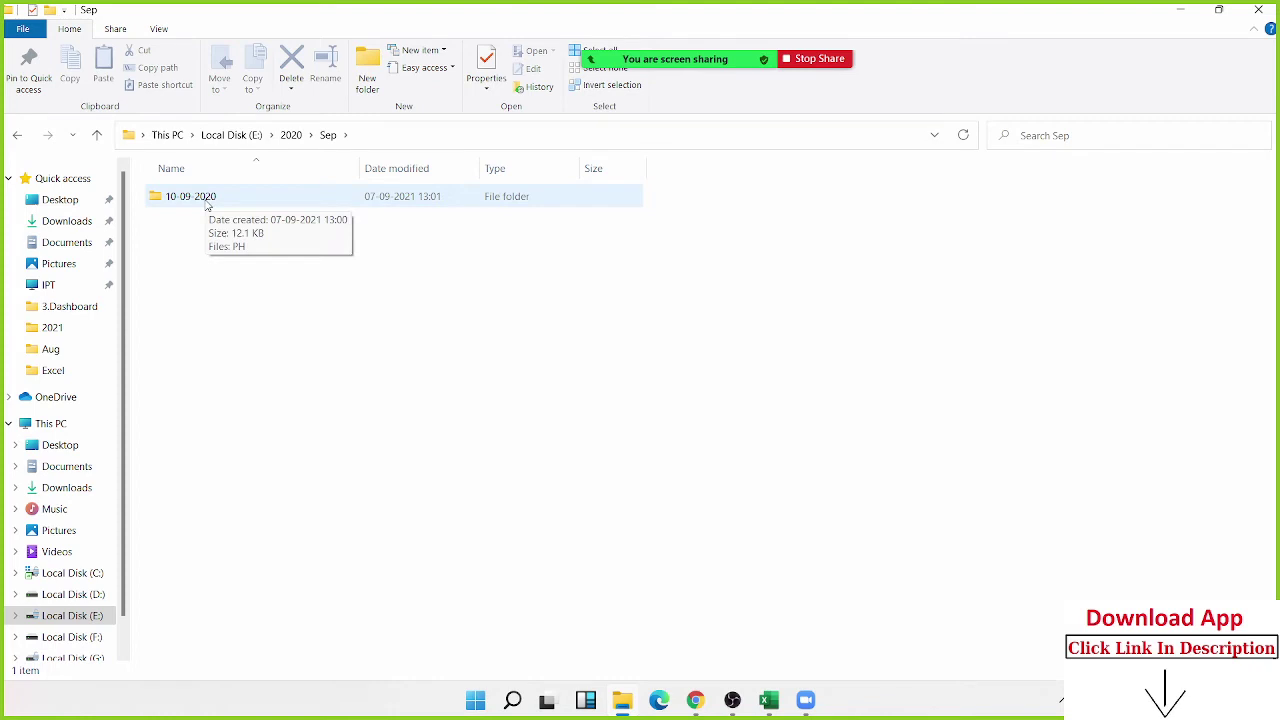
pyautogui.click(207, 203)
pyautogui.click(207, 203)
pyautogui.doubleClick(291, 203)
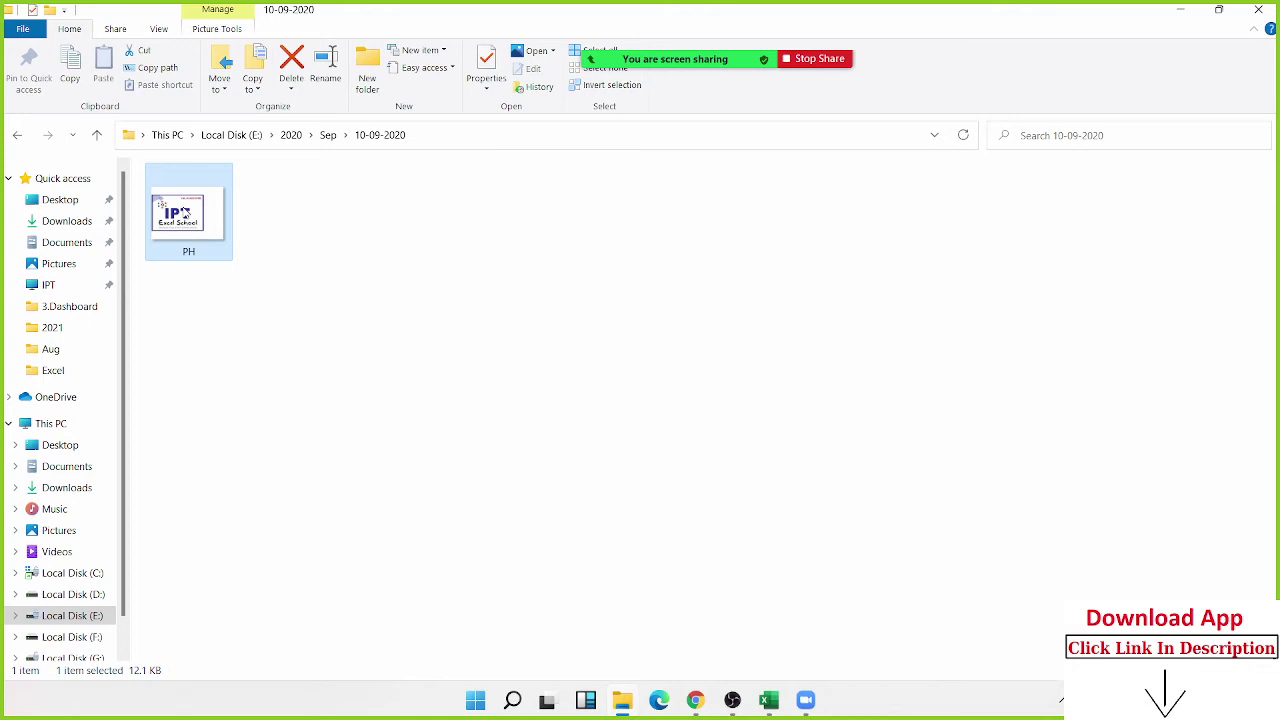
# Return to the root of Local Disk (E:) and look through the files in Downloads
pyautogui.click(252, 140)
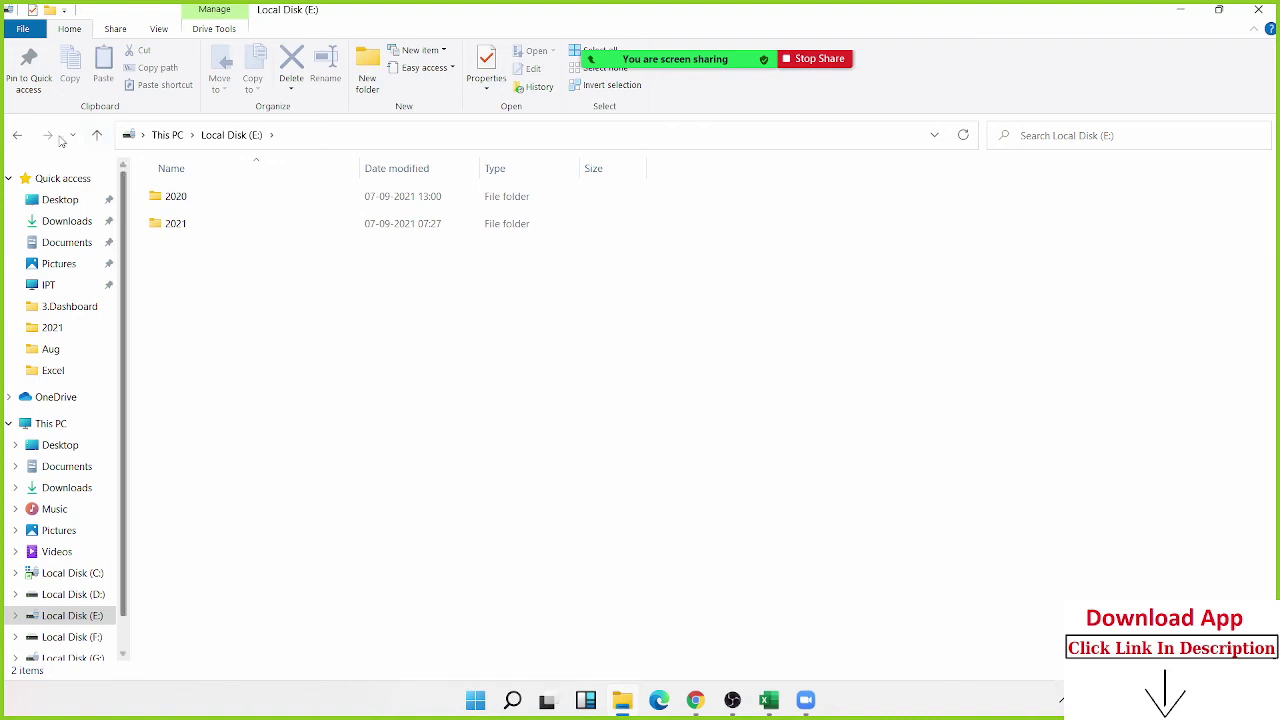
pyautogui.click(63, 490)
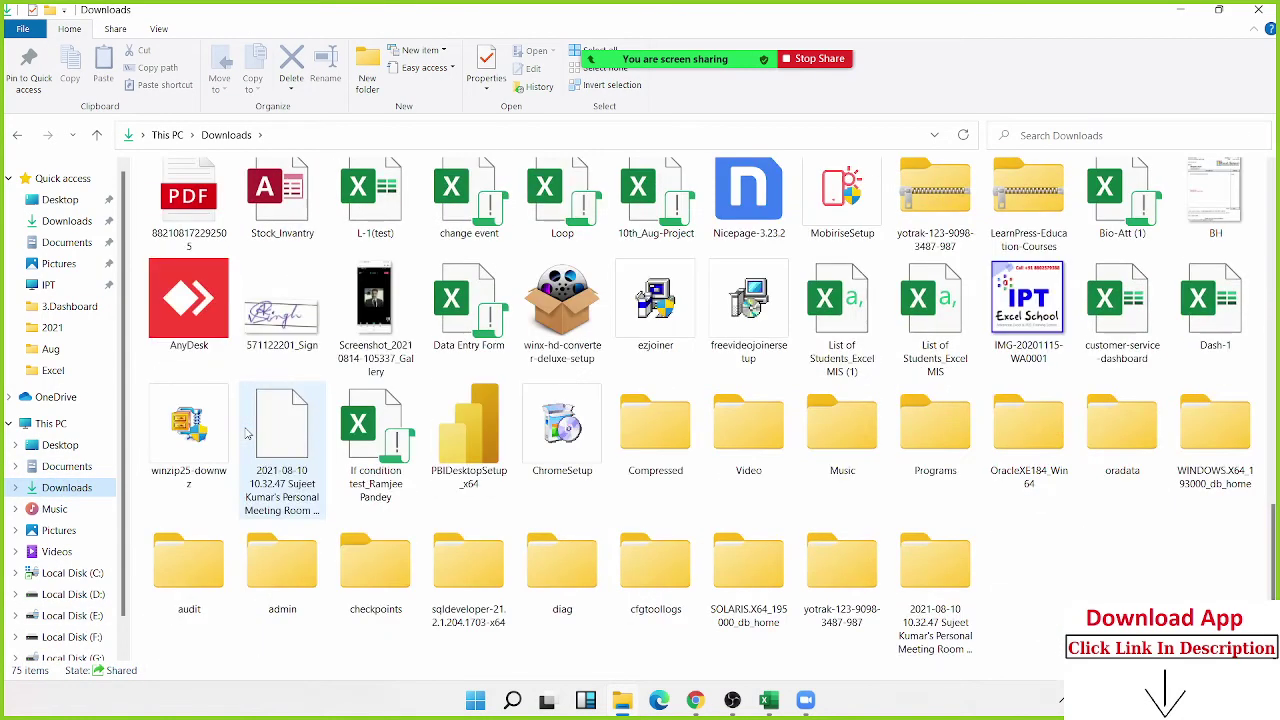
pyautogui.scroll(-5, 247, 432)
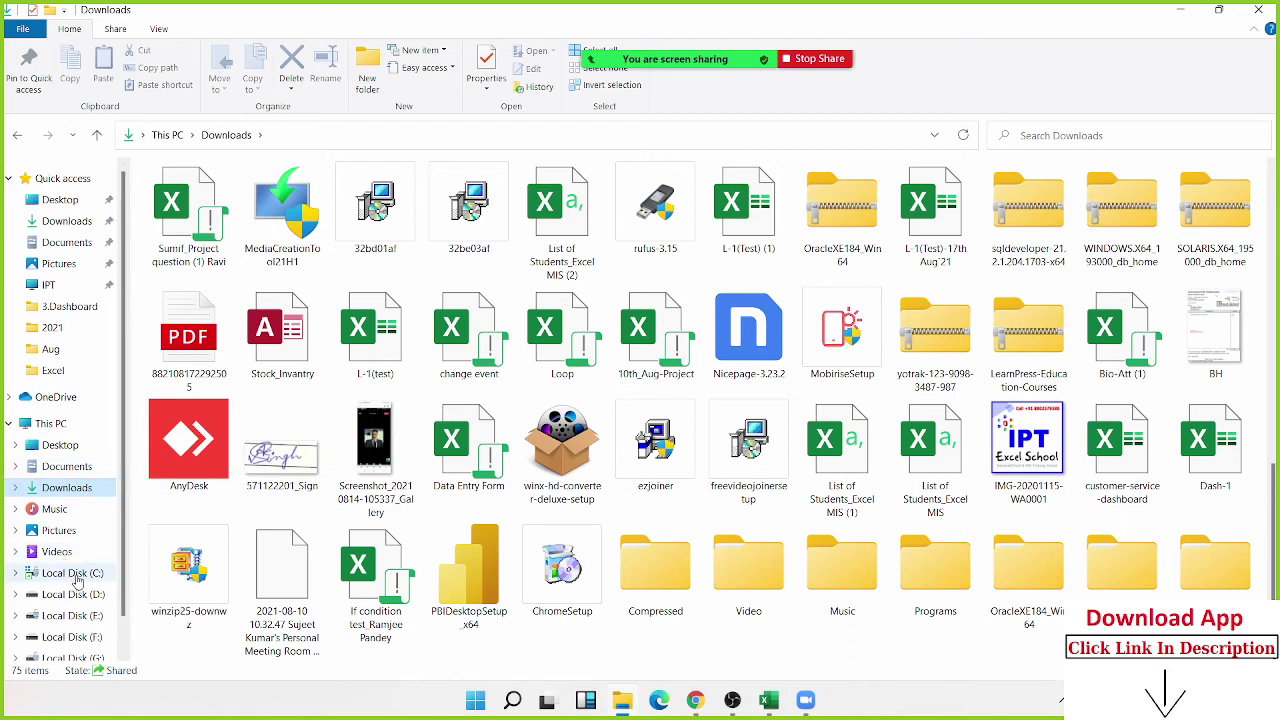
# Reopen the folder 2020 > Sep > 10-09-2020 on Local Disk (E:) and select the PH picture
pyautogui.click(80, 615)
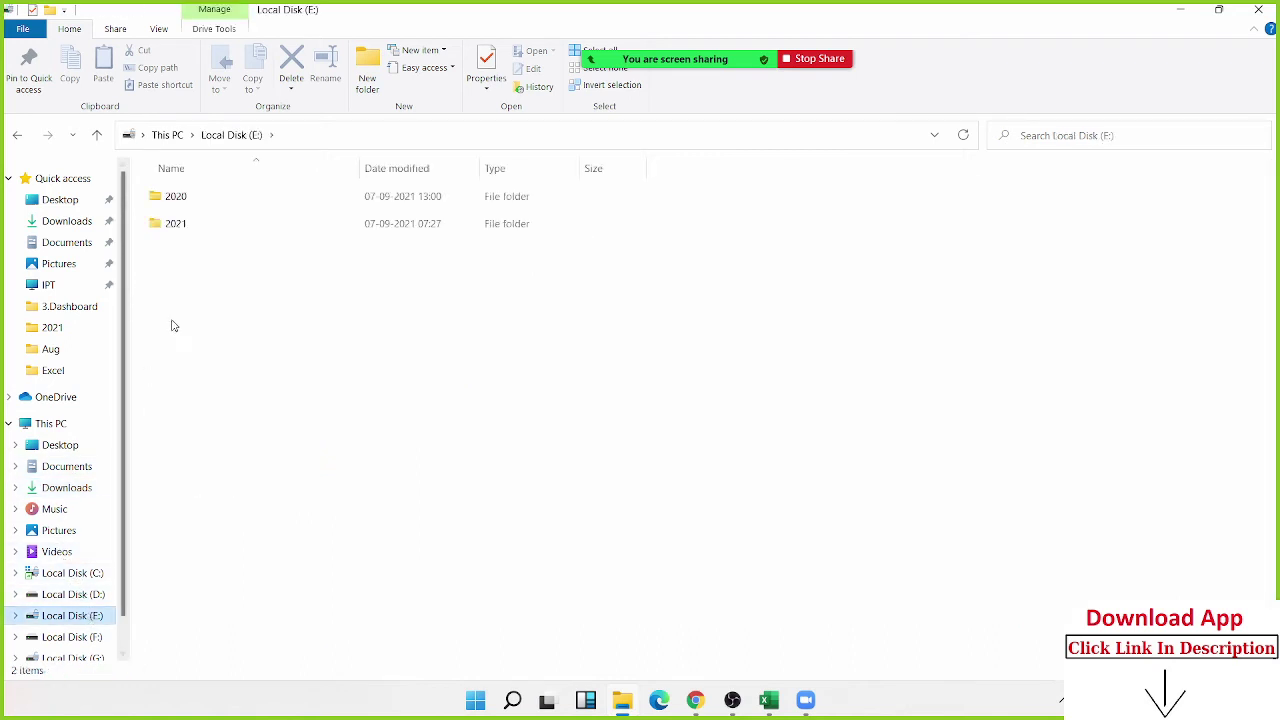
pyautogui.doubleClick(186, 205)
pyautogui.doubleClick(186, 212)
pyautogui.doubleClick(217, 205)
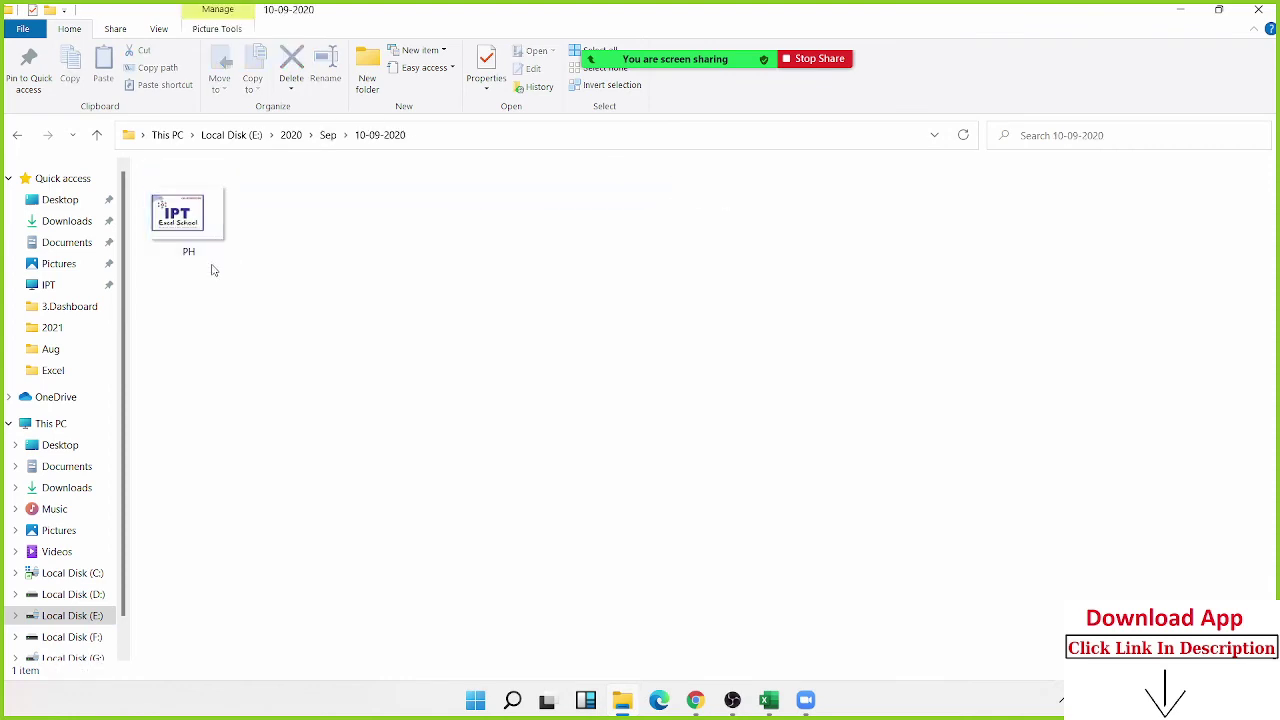
pyautogui.click(212, 257)
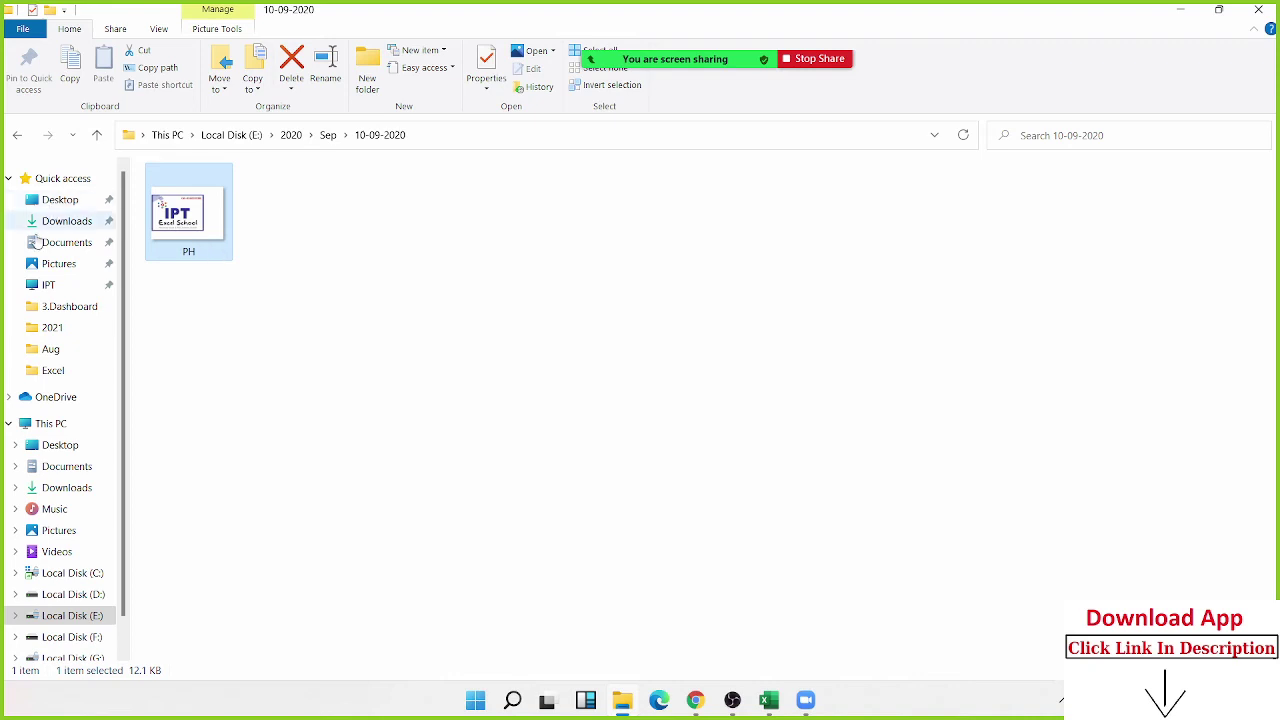
# Go through This PC to Local Disk (E:) and collapse the This PC, Quick access and OneDrive branches of the folder tree
pyautogui.click(50, 423)
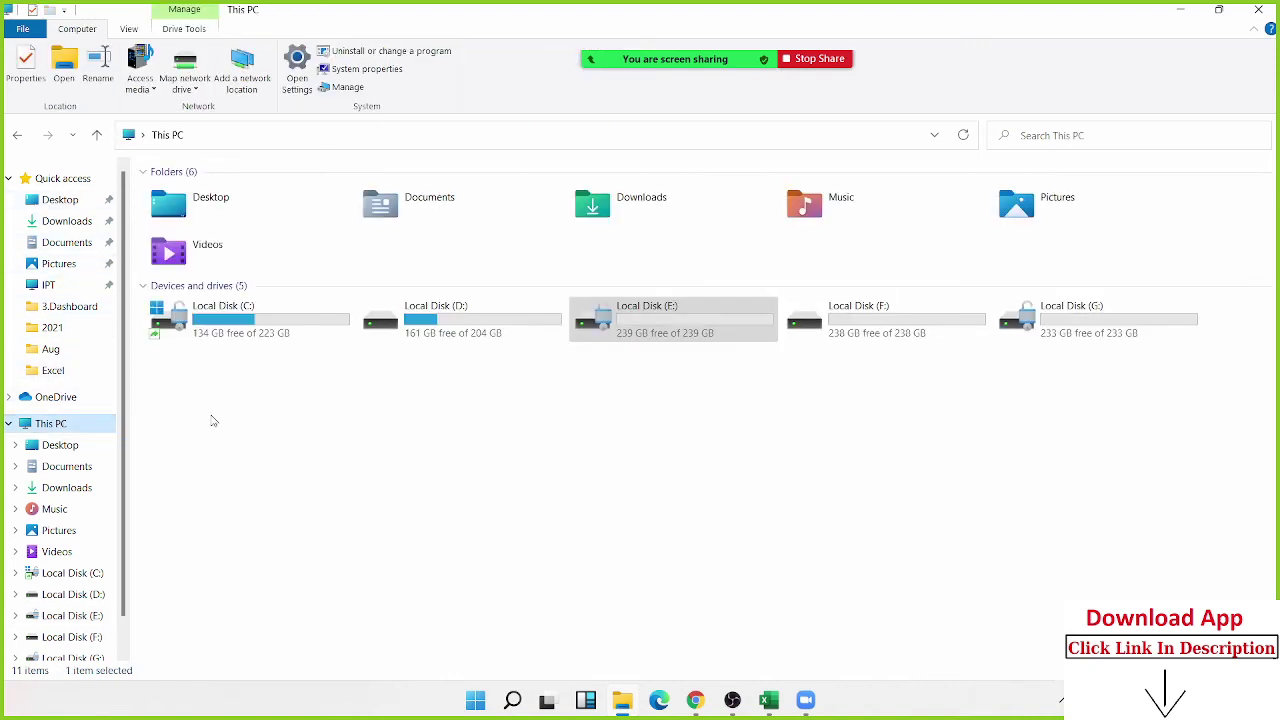
pyautogui.doubleClick(640, 326)
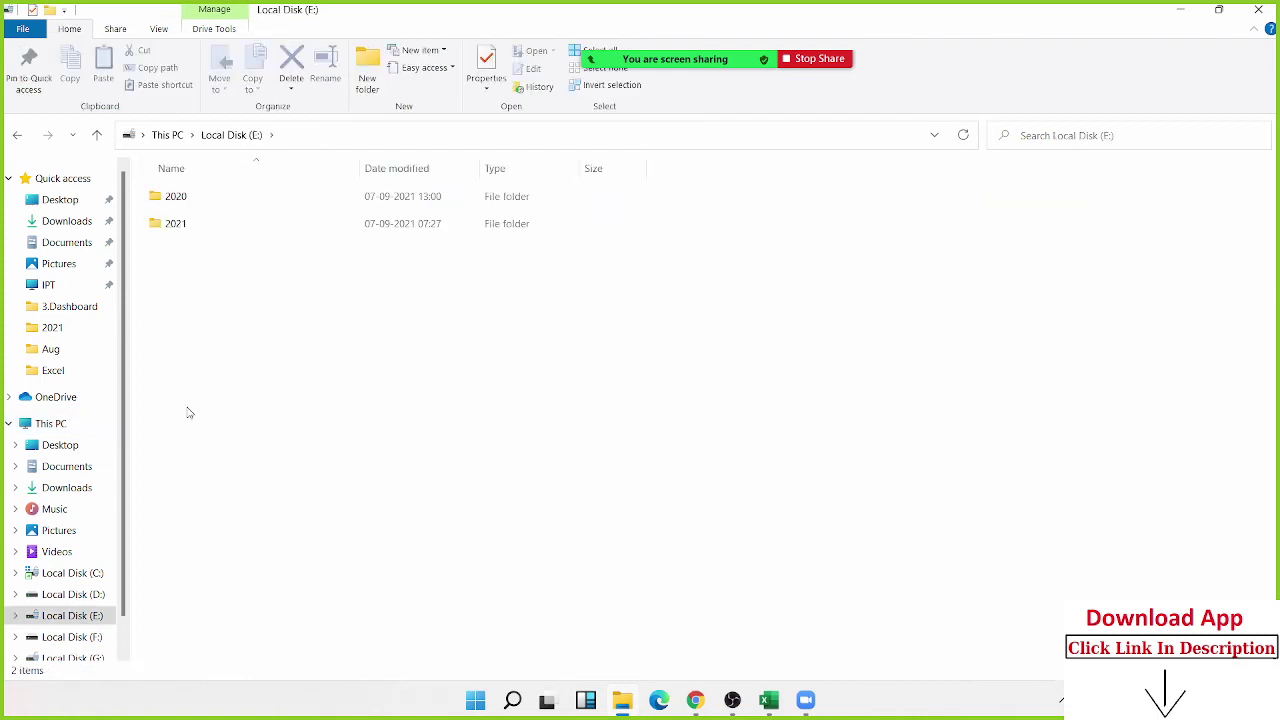
pyautogui.click(9, 425)
pyautogui.click(9, 425)
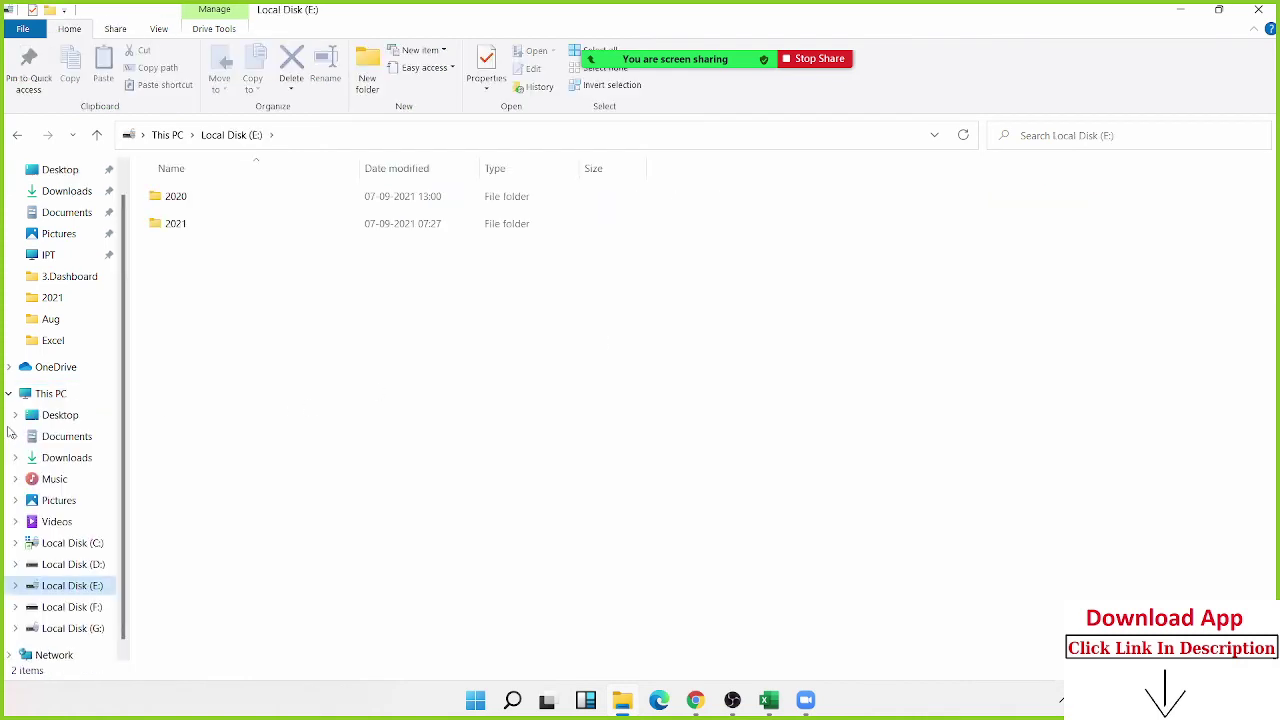
pyautogui.click(9, 400)
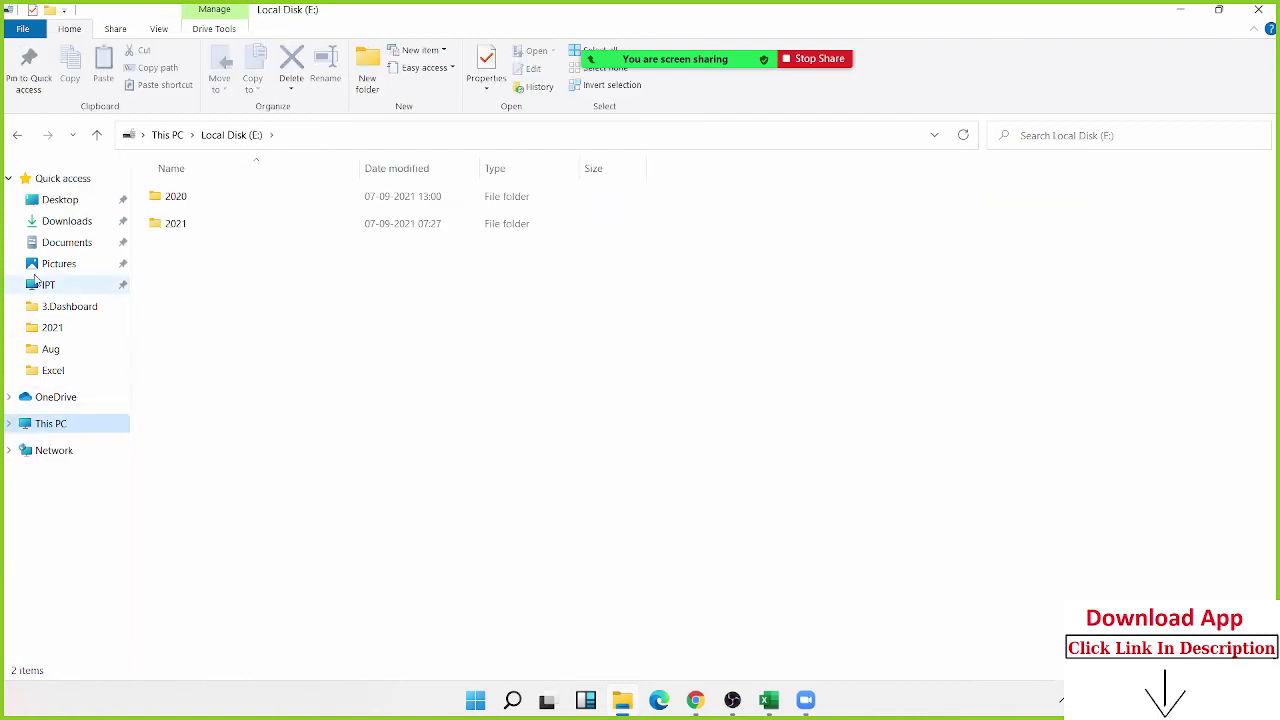
pyautogui.click(9, 178)
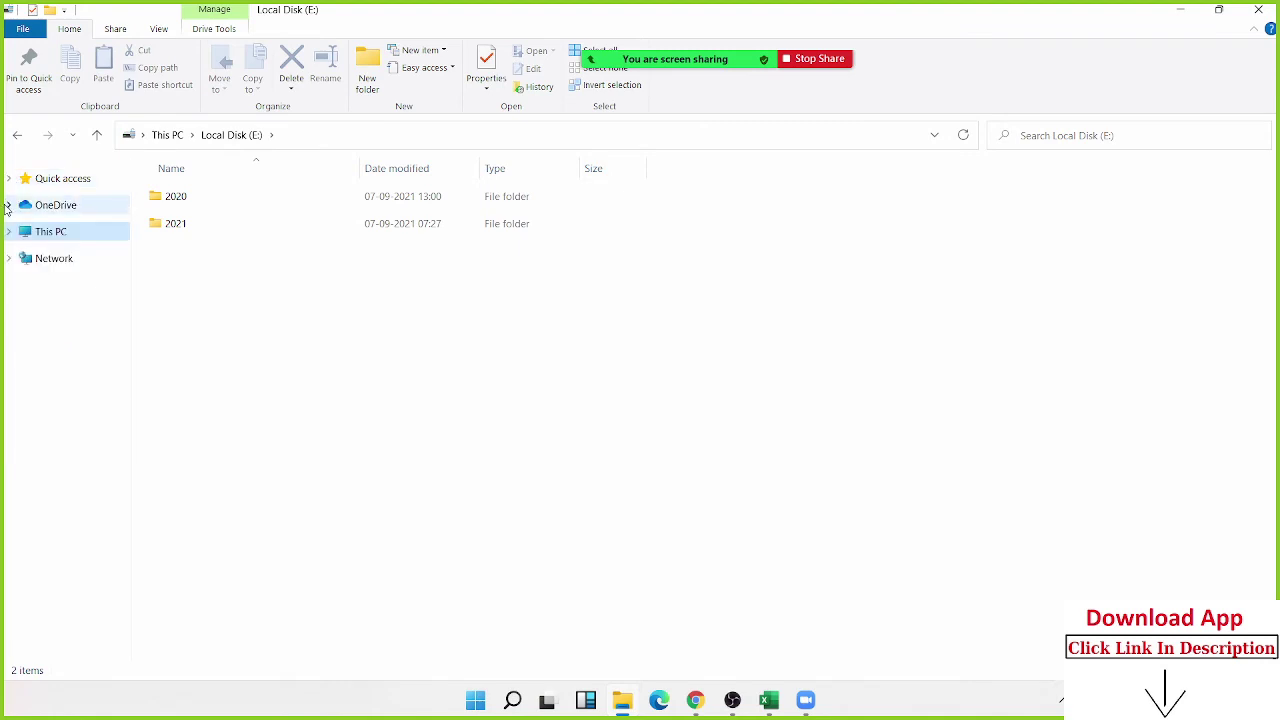
pyautogui.click(8, 205)
pyautogui.click(8, 205)
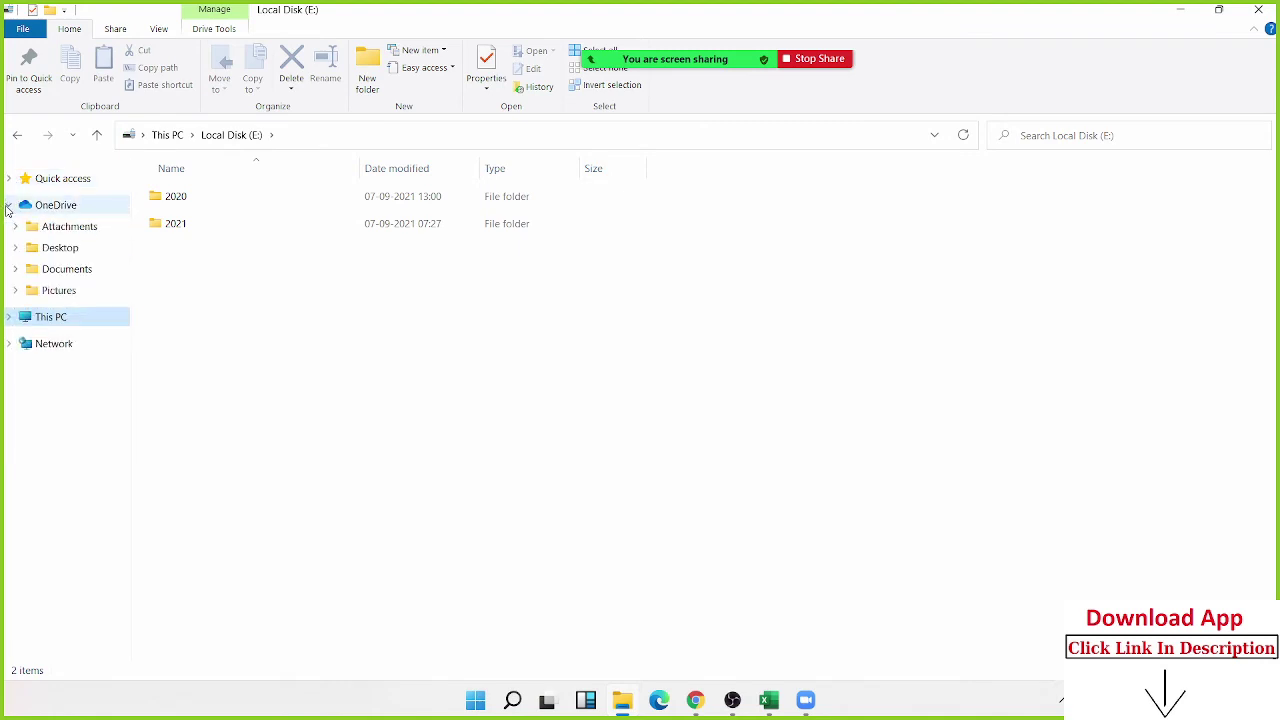
# Expand the folder tree from This PC to Sep on Local Disk (E:), open 10-09-2020, and collapse the drive's branch
pyautogui.click(12, 231)
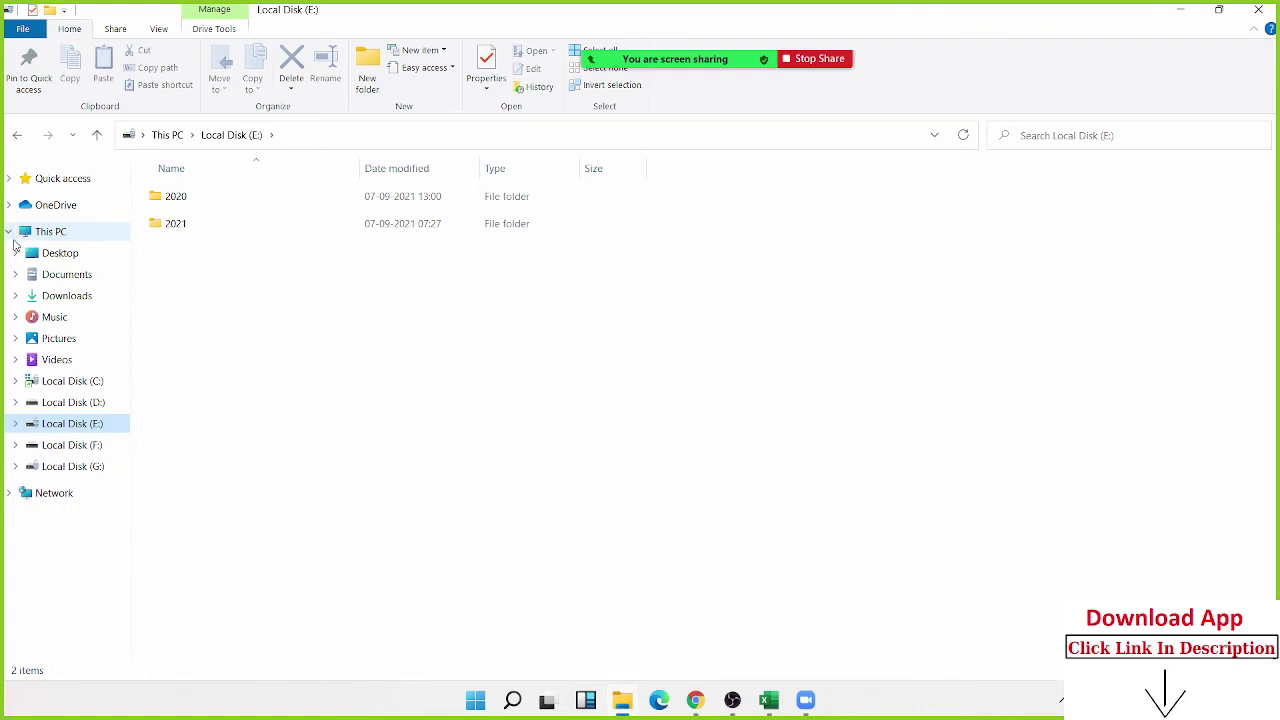
pyautogui.click(15, 424)
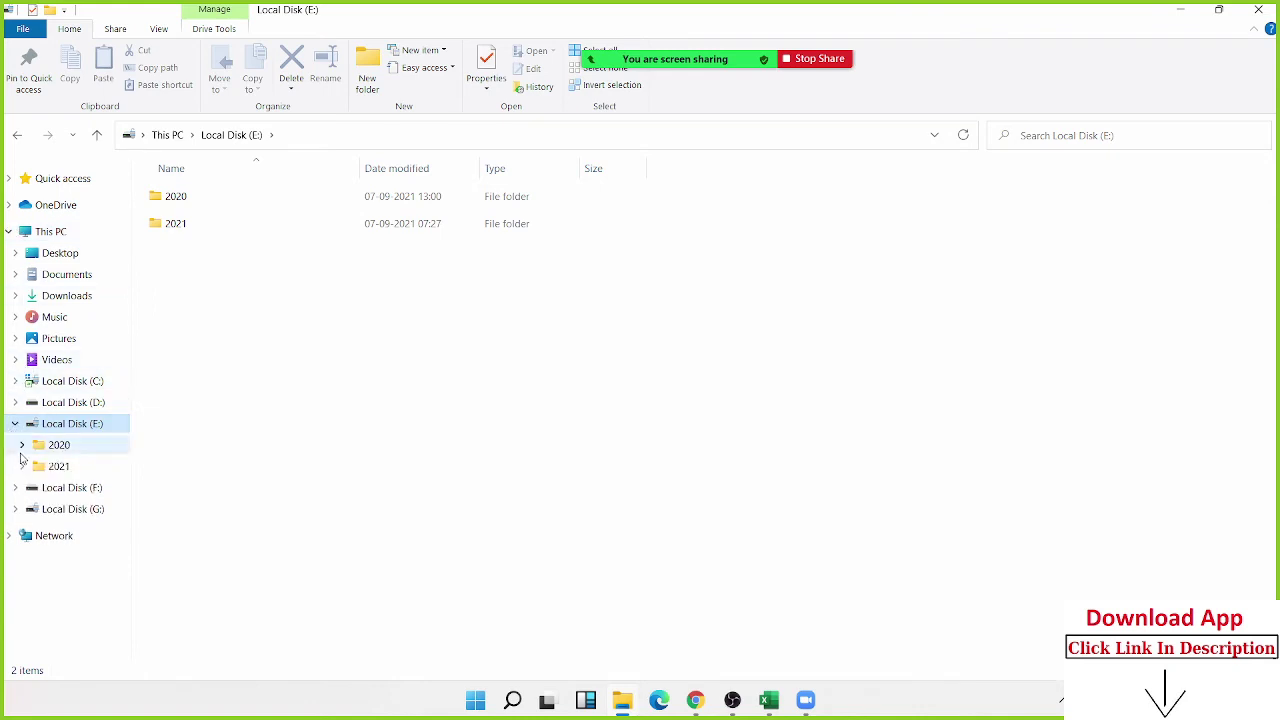
pyautogui.click(22, 445)
pyautogui.click(29, 467)
pyautogui.click(52, 489)
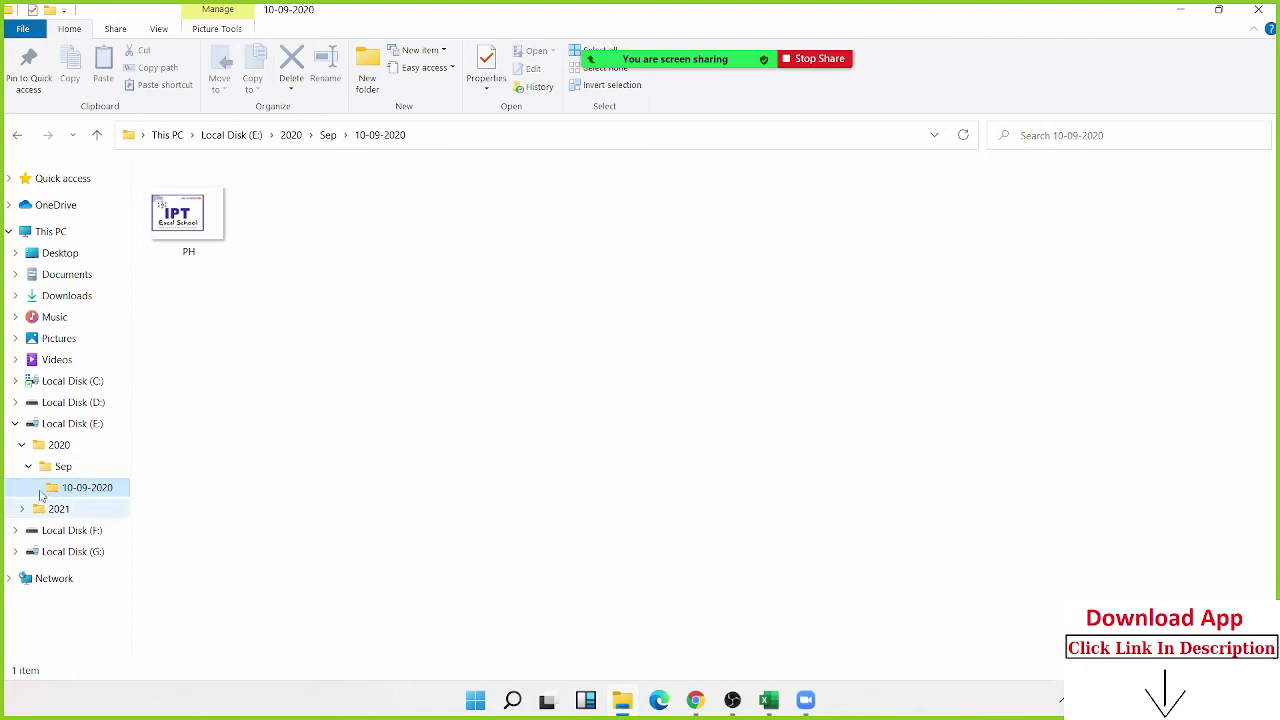
pyautogui.click(16, 424)
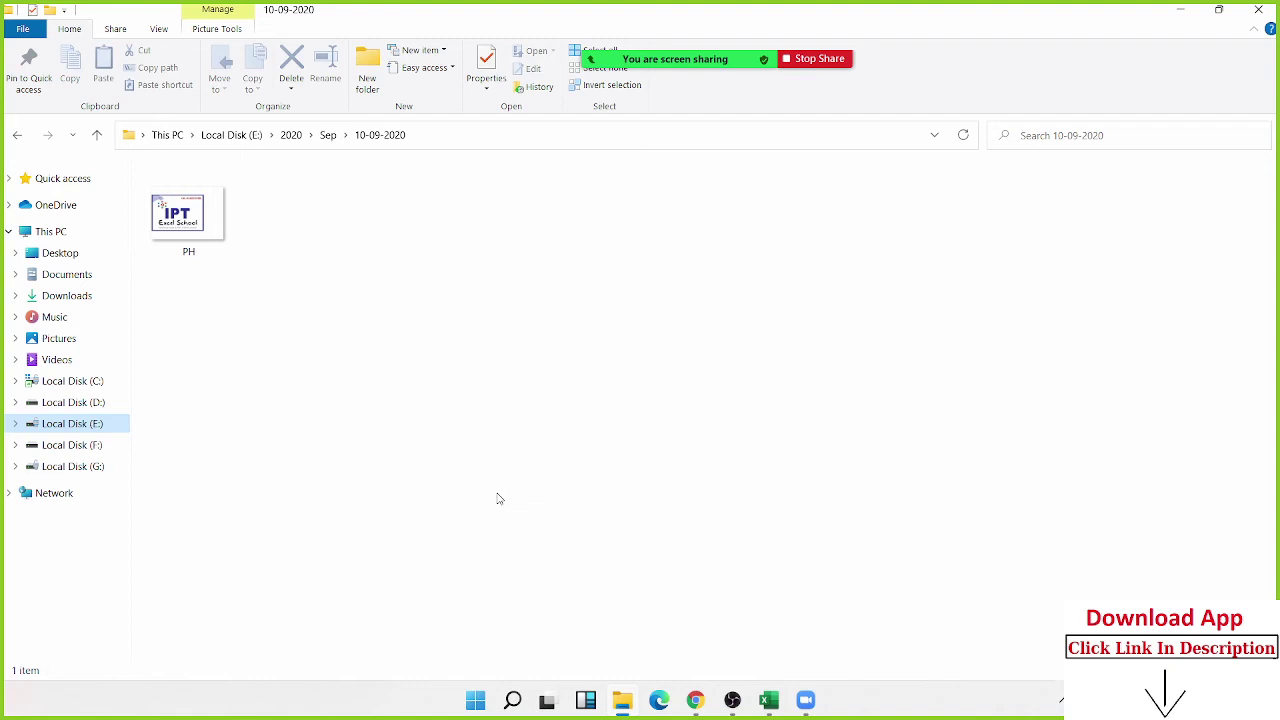
# Send the PH picture to the desktop as a shortcut and show the Windows desktop
pyautogui.click(172, 246)
pyautogui.rightClick(172, 246)
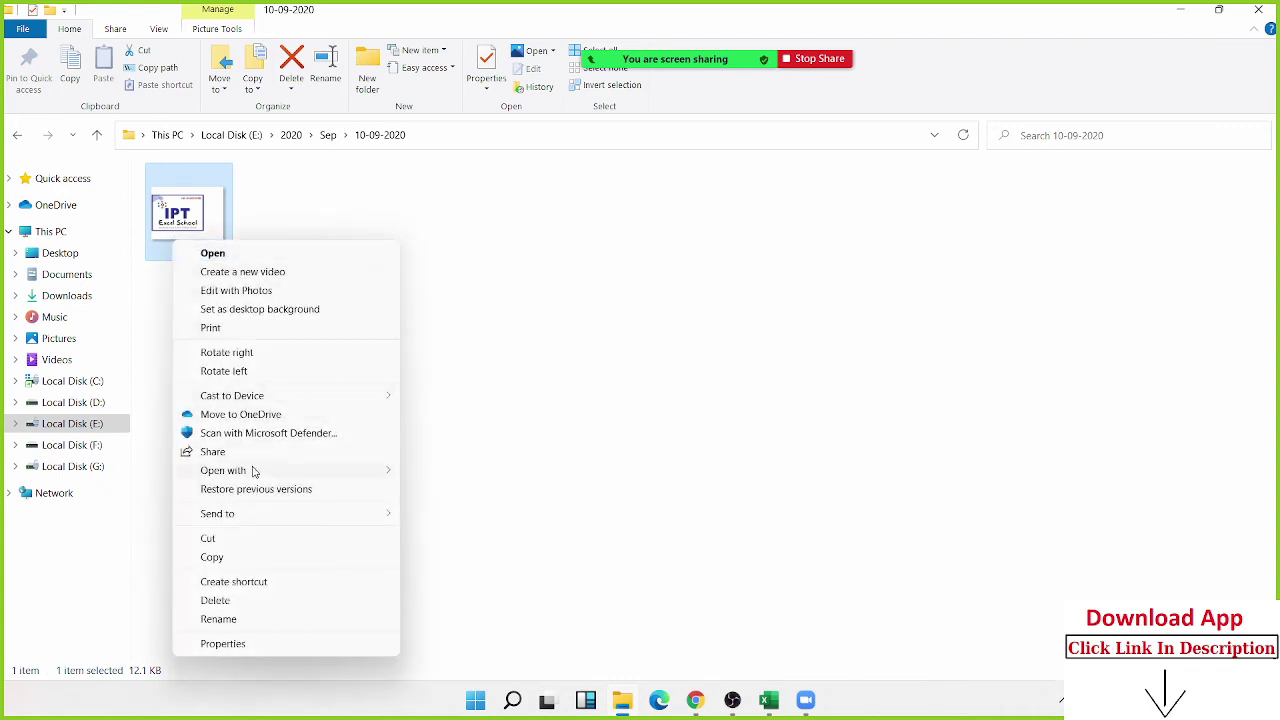
pyautogui.moveTo(255, 526)
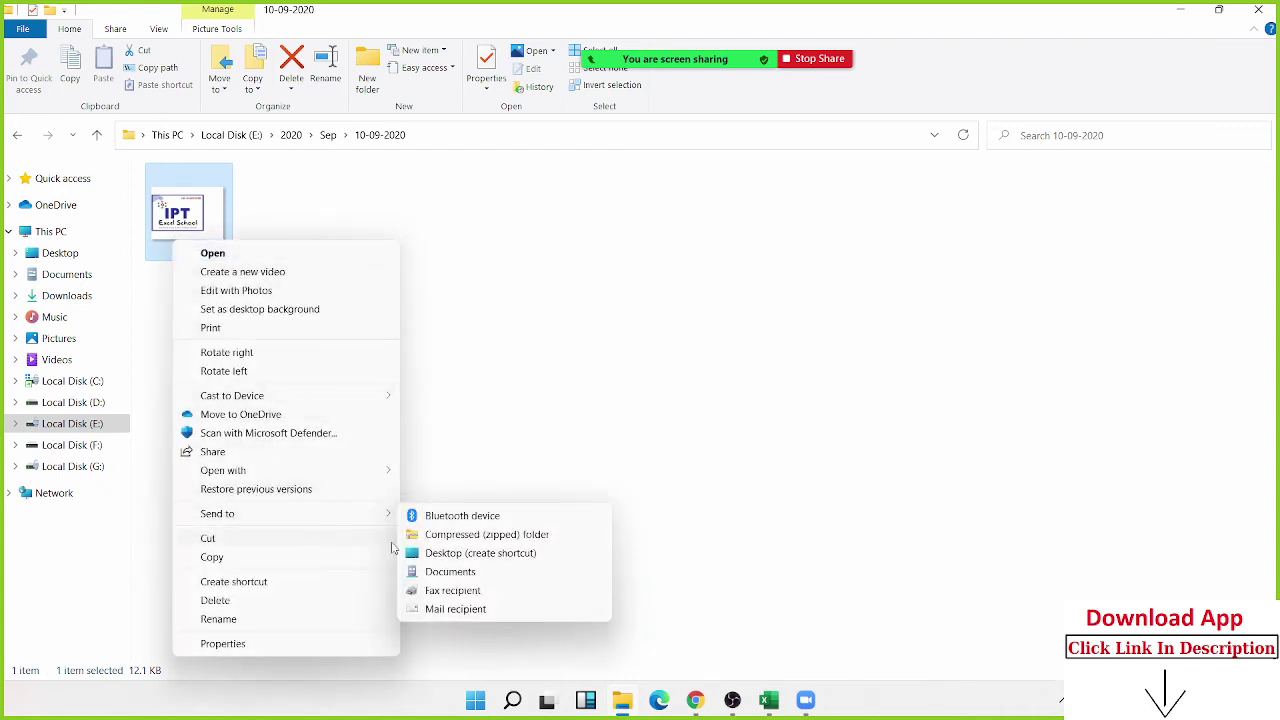
pyautogui.click(458, 556)
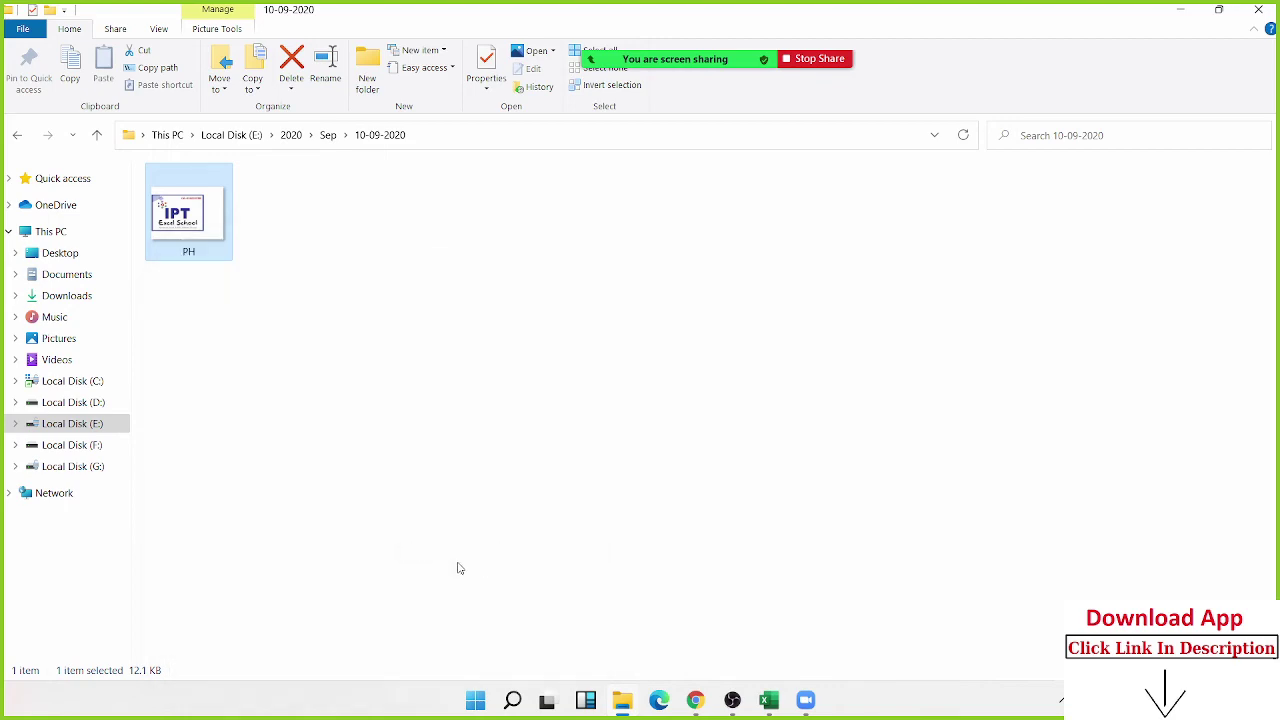
pyautogui.press('super+d')
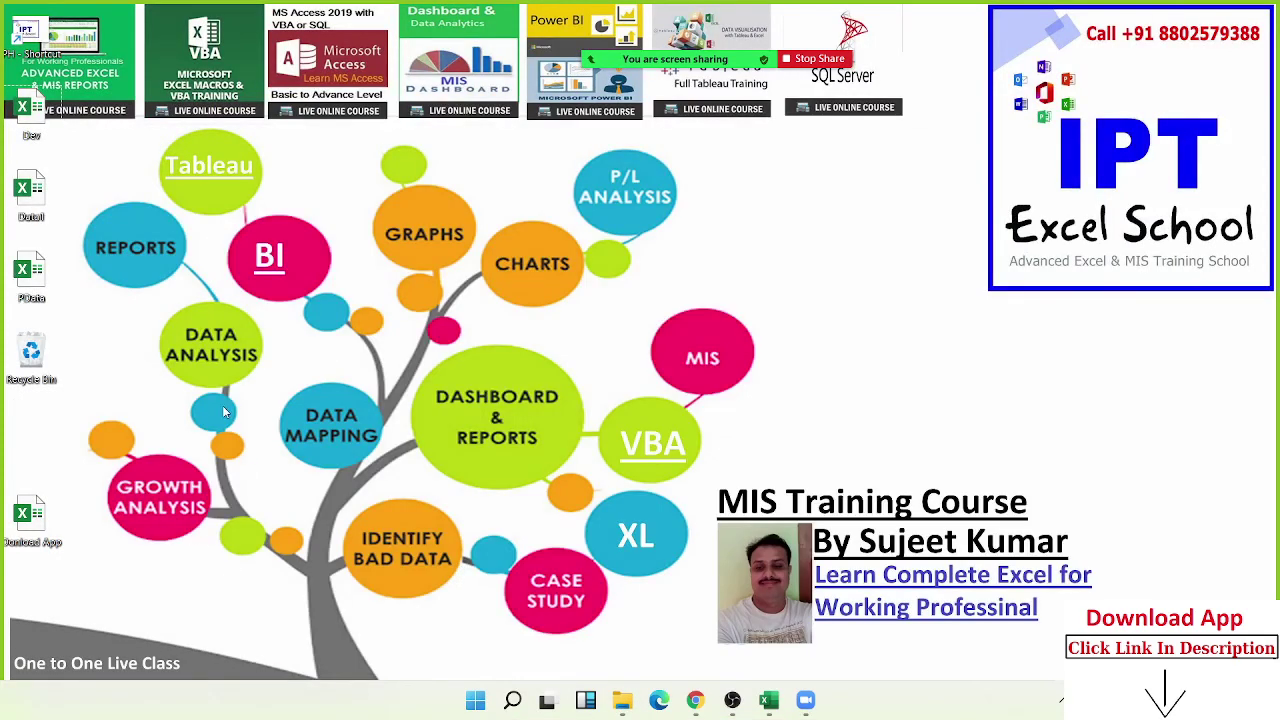
# Move the picture's shortcut to the empty desktop area beside the IPT logo and rename it PH
pyautogui.moveTo(50, 62); pyautogui.dragTo(800, 294)
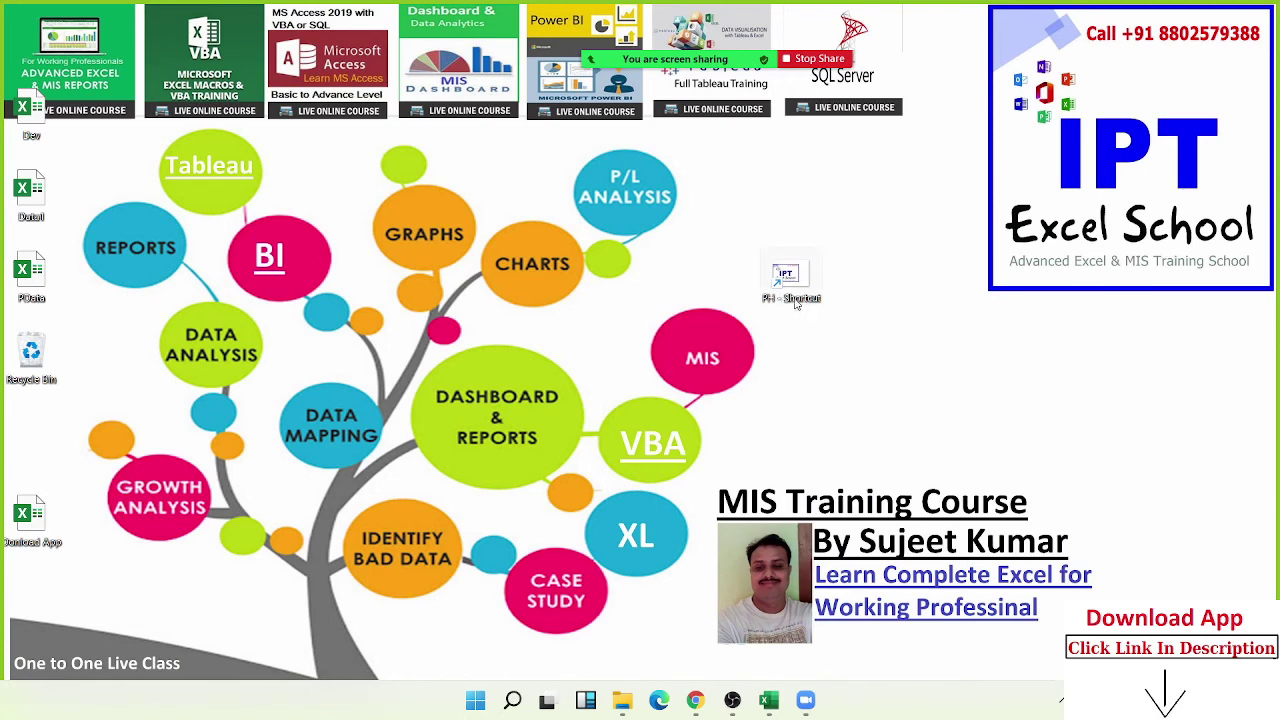
pyautogui.click(793, 299)
pyautogui.write('PH')
pyautogui.click(815, 362)
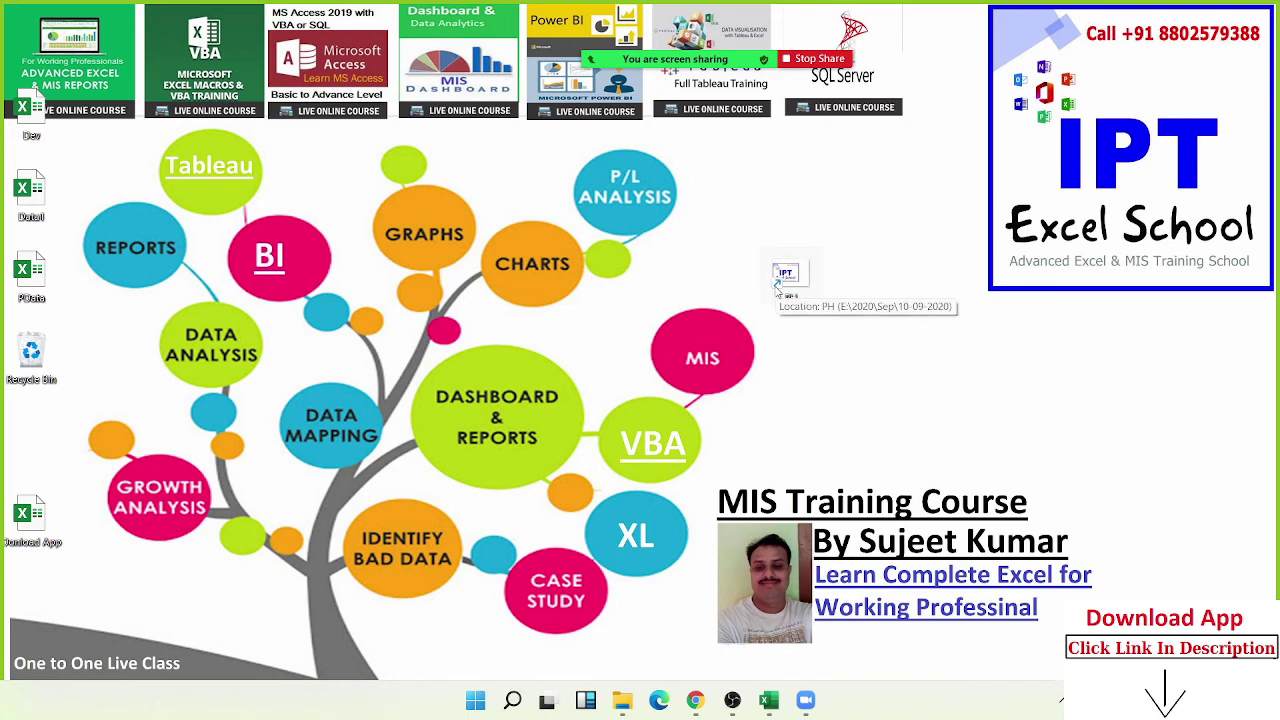
# Open the picture through the PH desktop shortcut, close the viewer and delete the shortcut
pyautogui.doubleClick(778, 286)
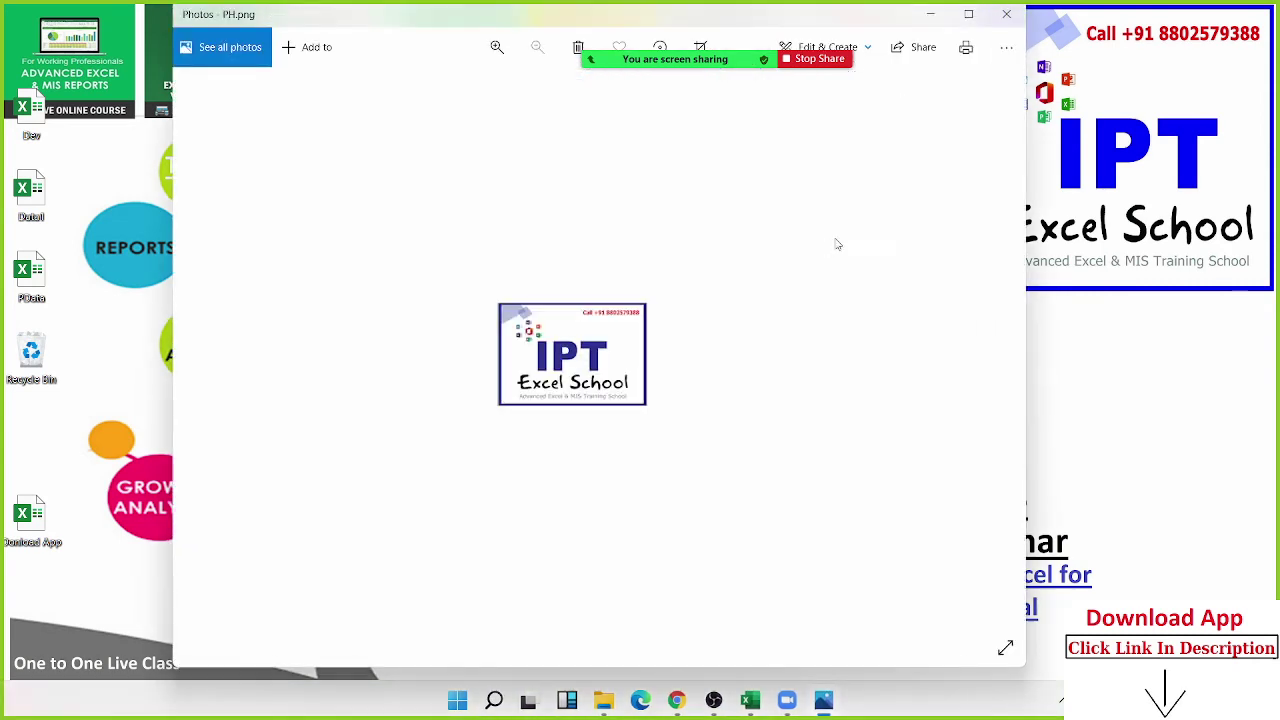
pyautogui.click(1007, 16)
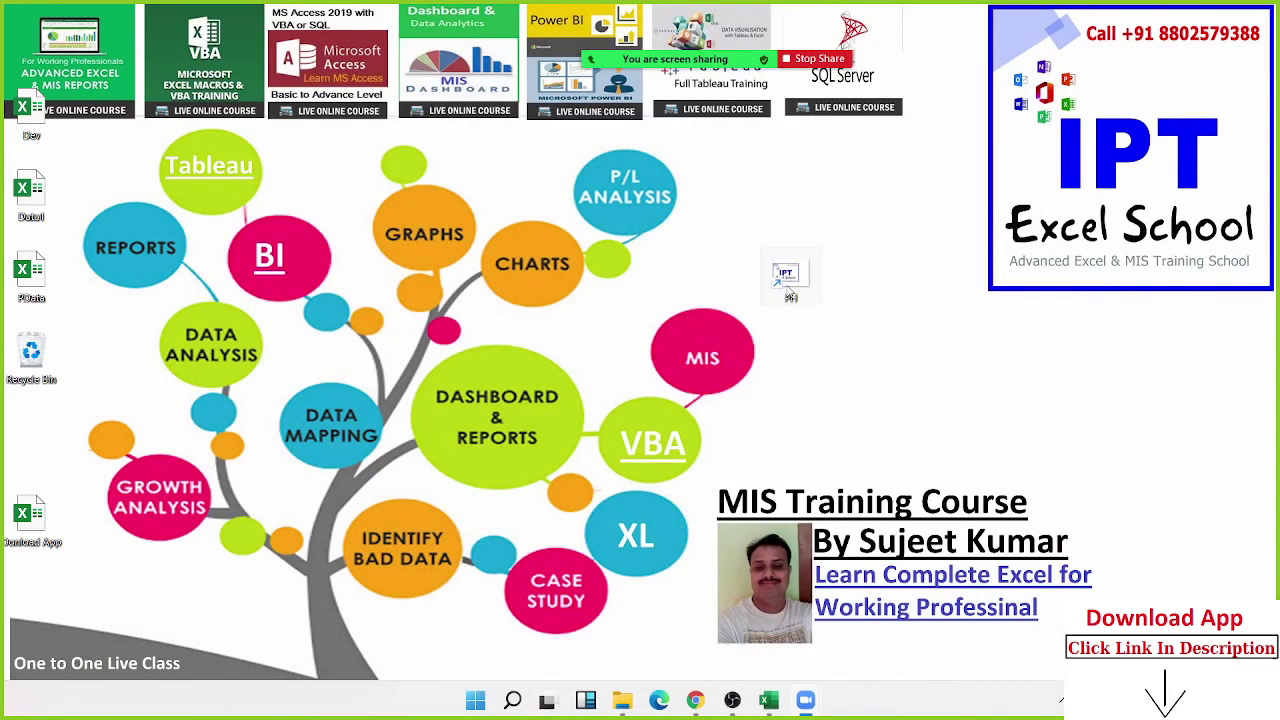
pyautogui.press('Delete')
# Return to File Explorer and select the PH picture in 2020 > Sep > New folder on Local Disk (E:)
pyautogui.click(622, 705)
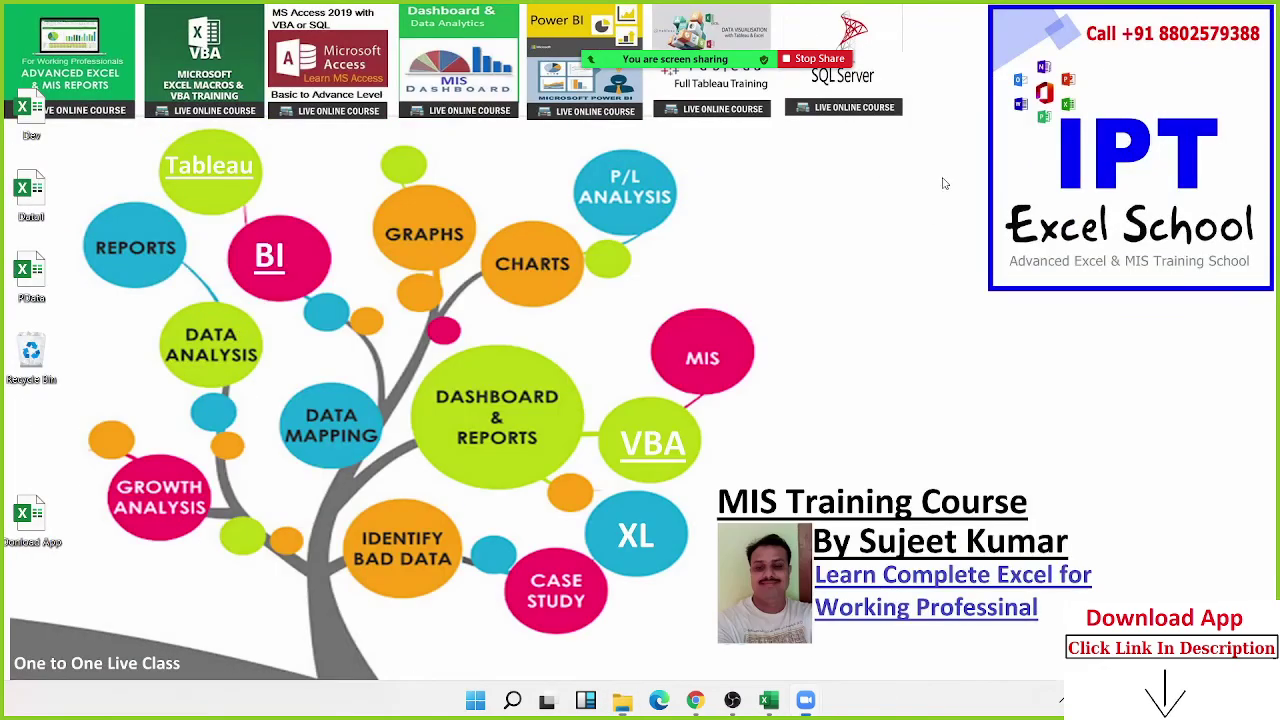
pyautogui.click(1190, 14)
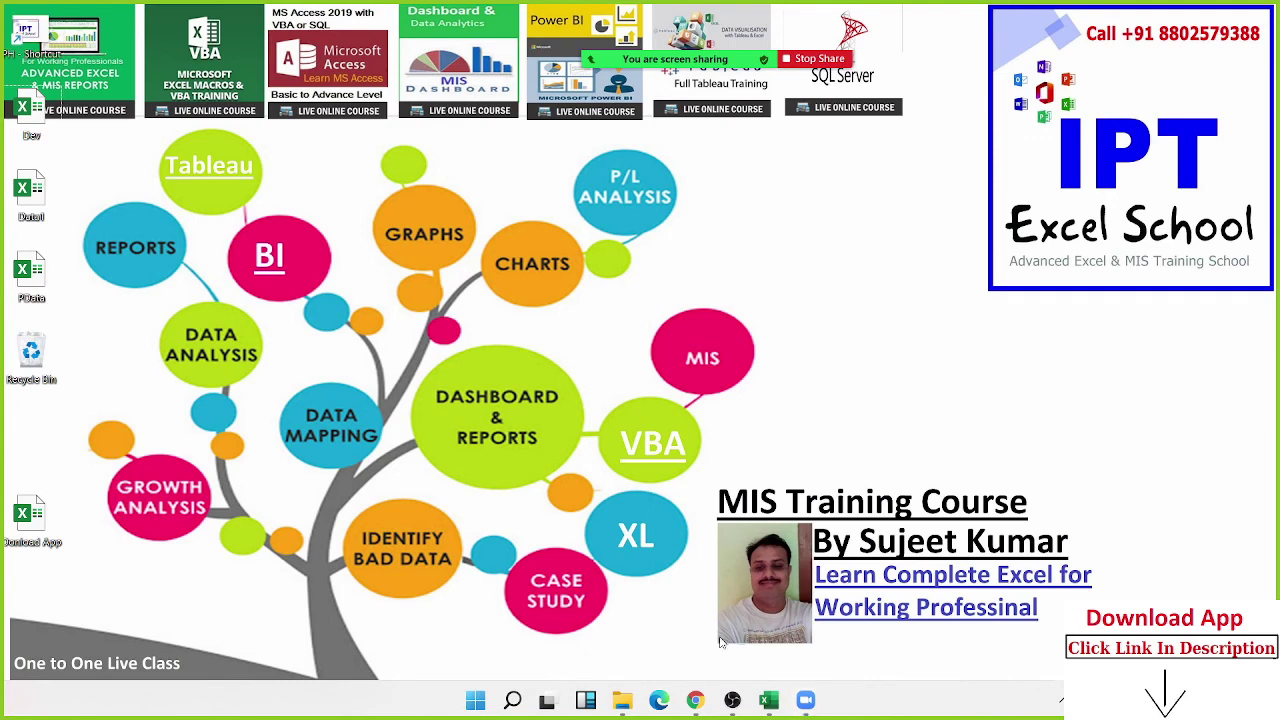
pyautogui.click(622, 702)
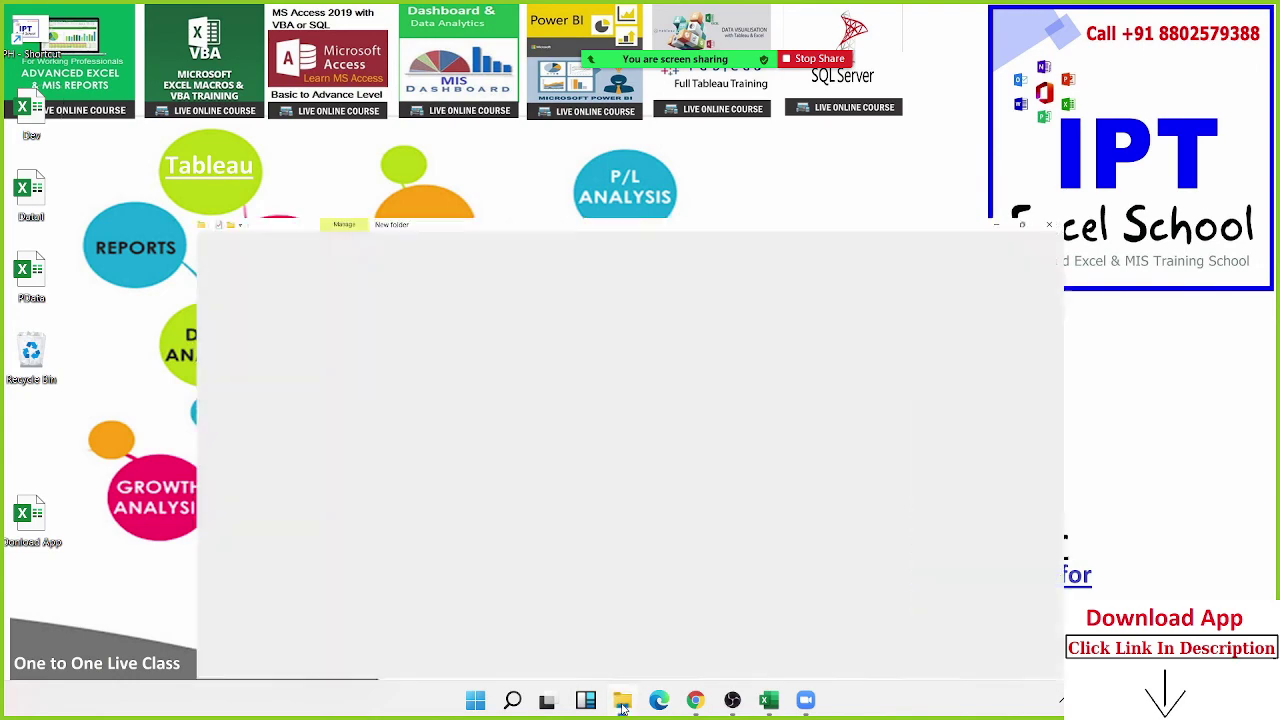
pyautogui.click(622, 702)
pyautogui.click(622, 702)
pyautogui.click(225, 240)
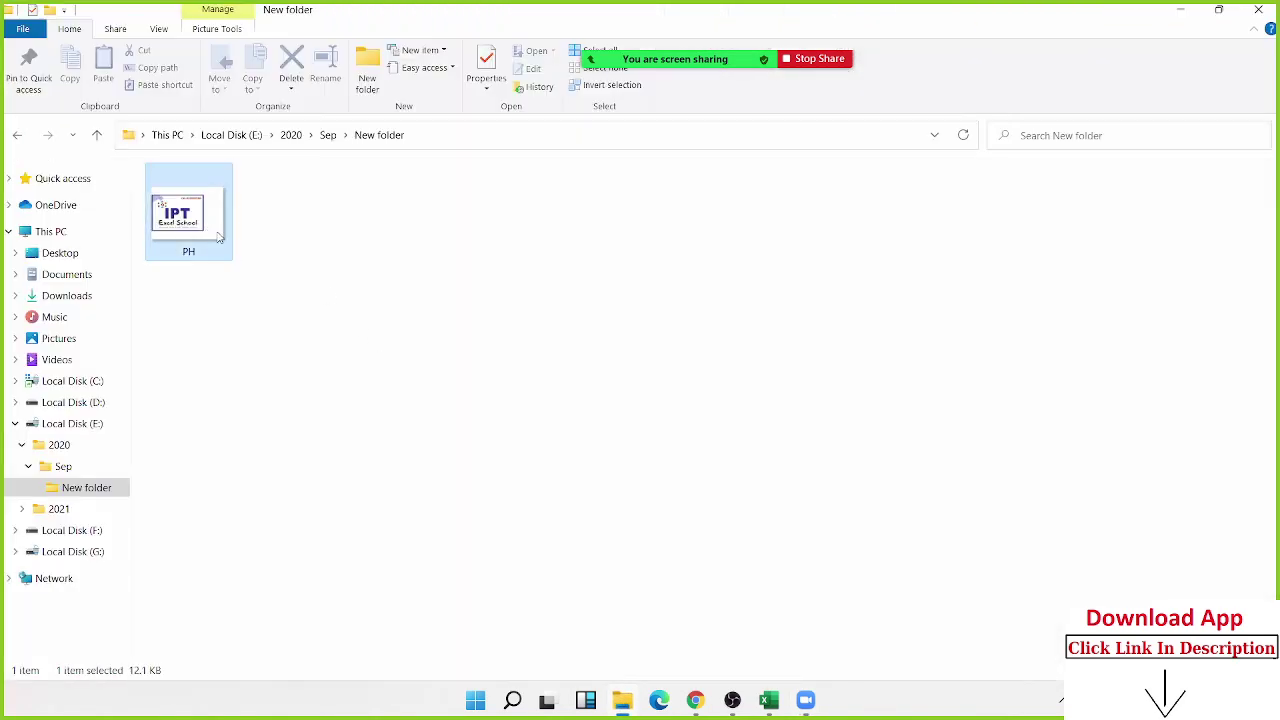
# Send the PH picture to the desktop as a shortcut once more and go back to the Windows desktop
pyautogui.rightClick(207, 232)
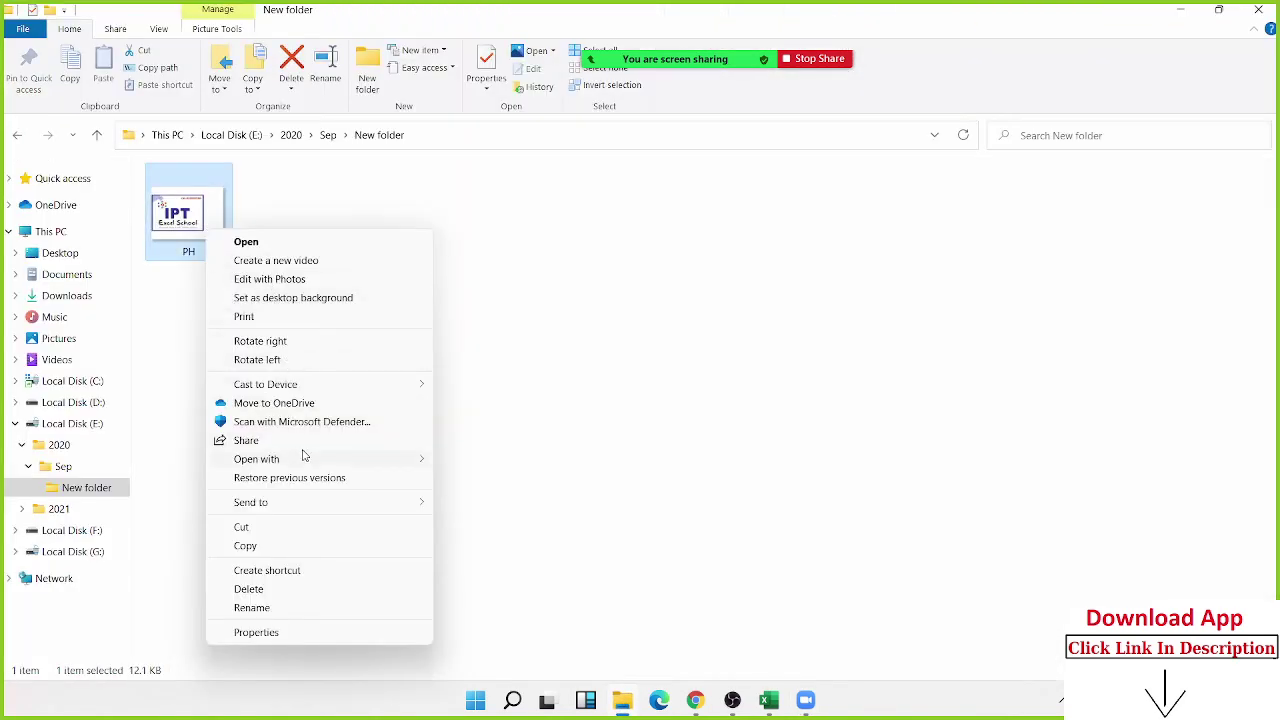
pyautogui.moveTo(306, 504)
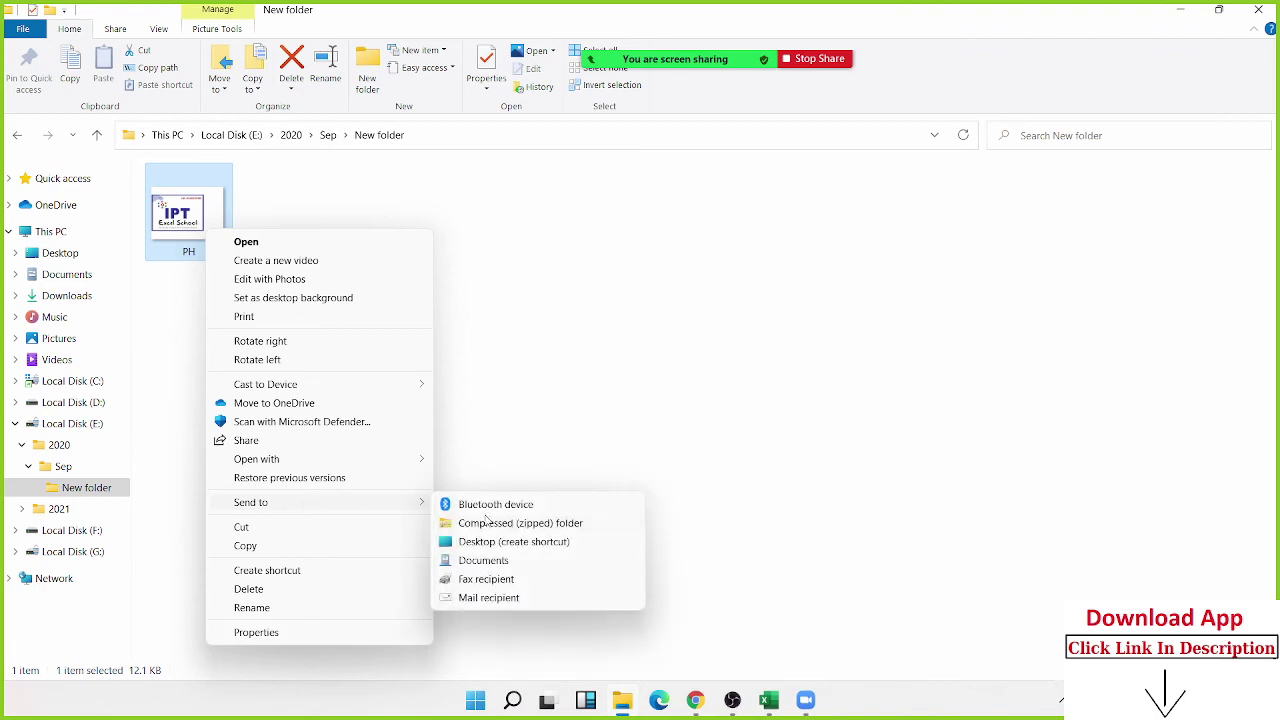
pyautogui.click(551, 541)
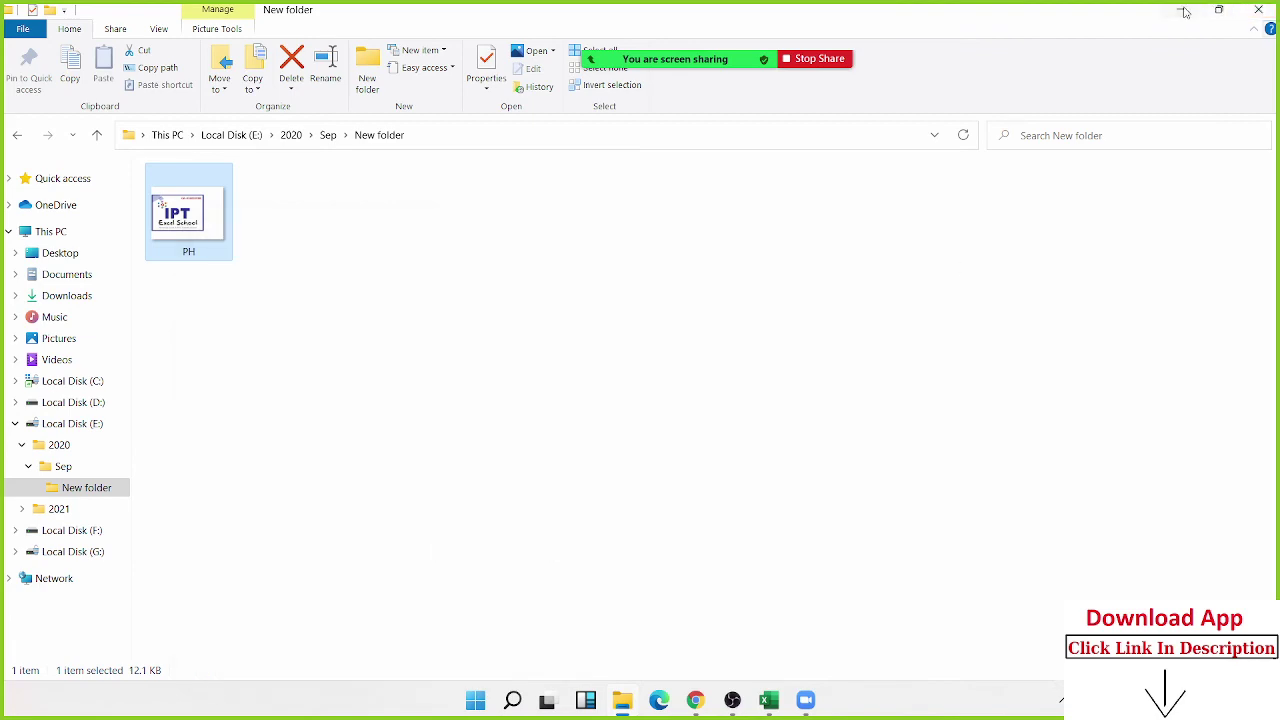
pyautogui.click(1183, 11)
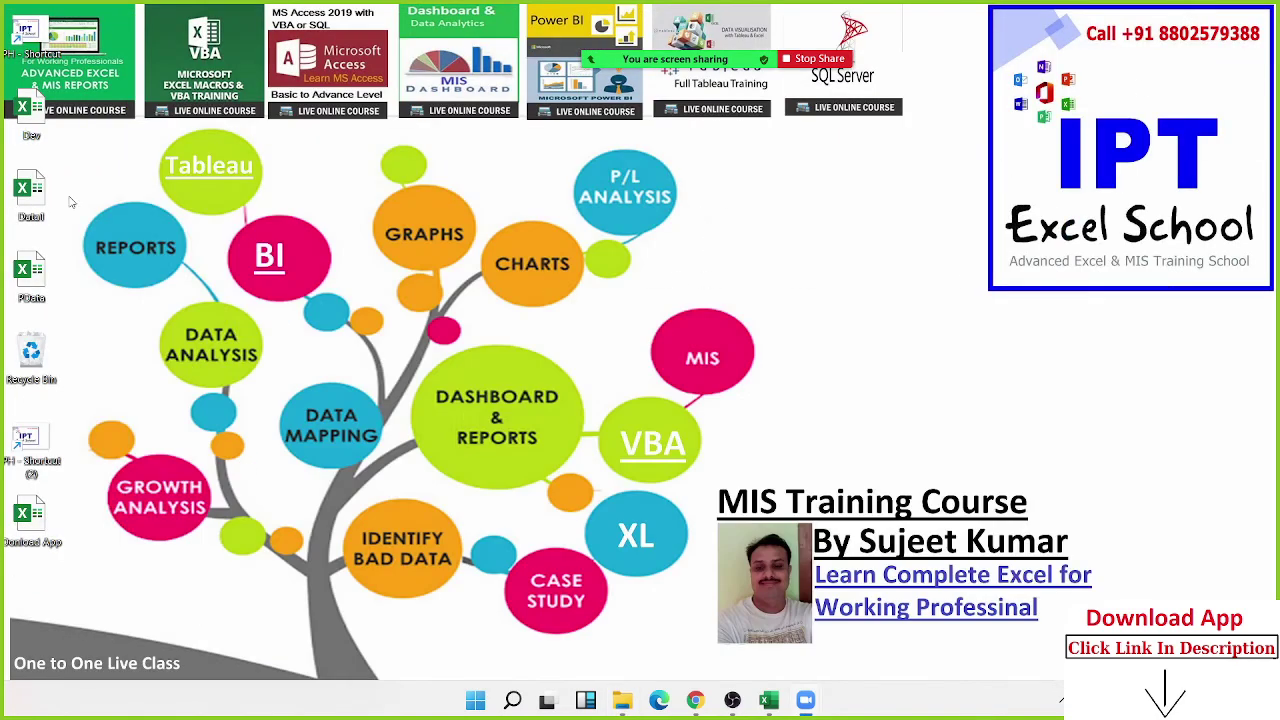
# Move both PH shortcuts to the empty desktop area between the P/L Analysis circle and the IPT logo and delete them
pyautogui.moveTo(22, 58); pyautogui.dragTo(718, 376)
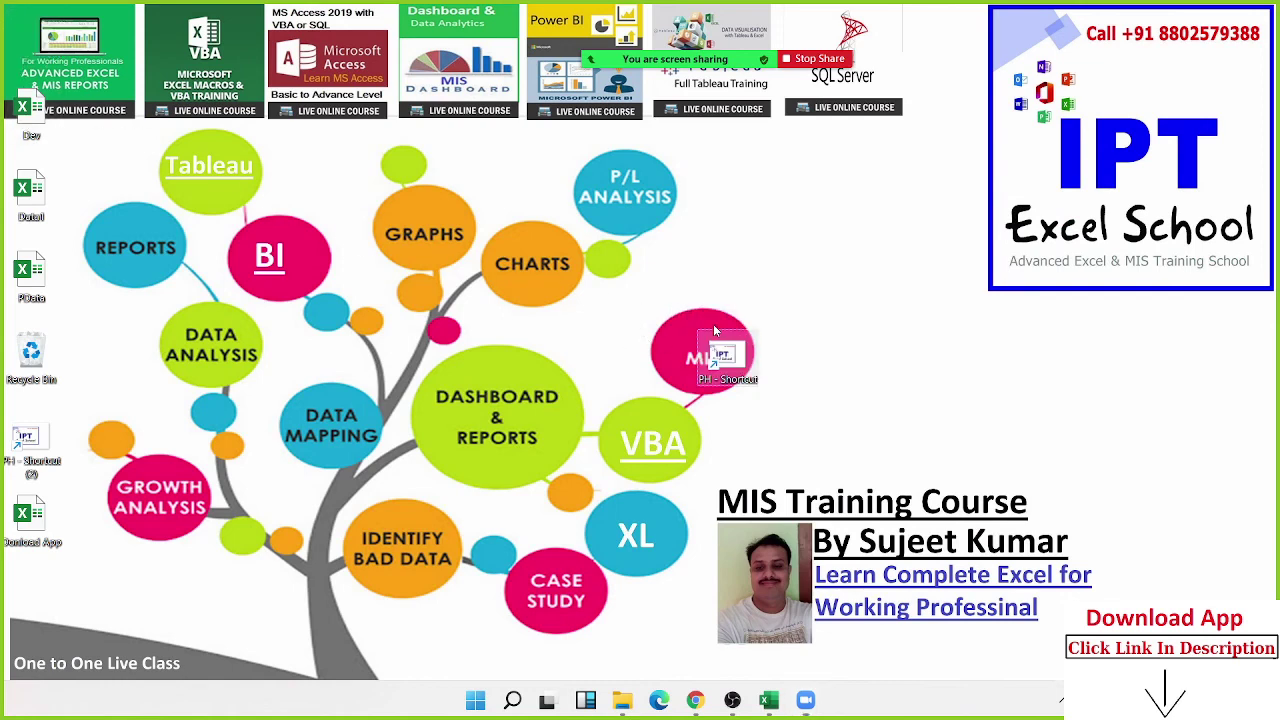
pyautogui.moveTo(28, 445); pyautogui.dragTo(914, 281)
pyautogui.moveTo(731, 367); pyautogui.dragTo(772, 270)
pyautogui.click(941, 312)
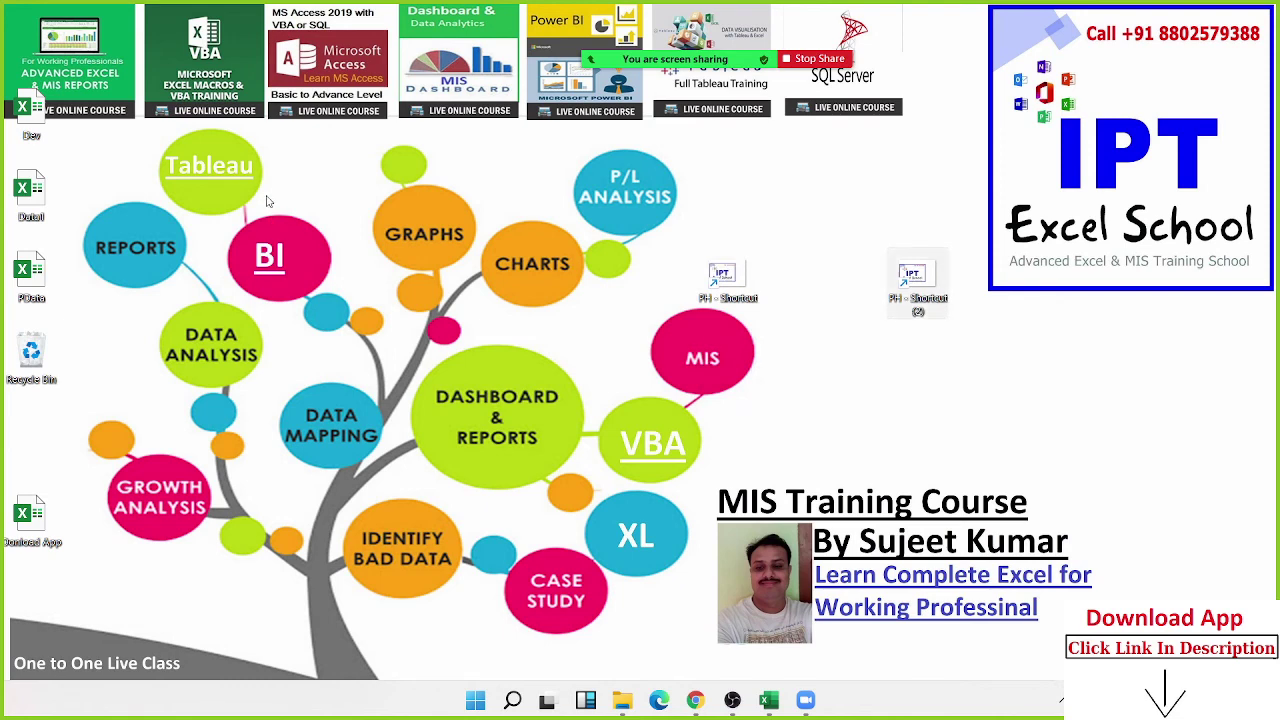
pyautogui.press('Delete')
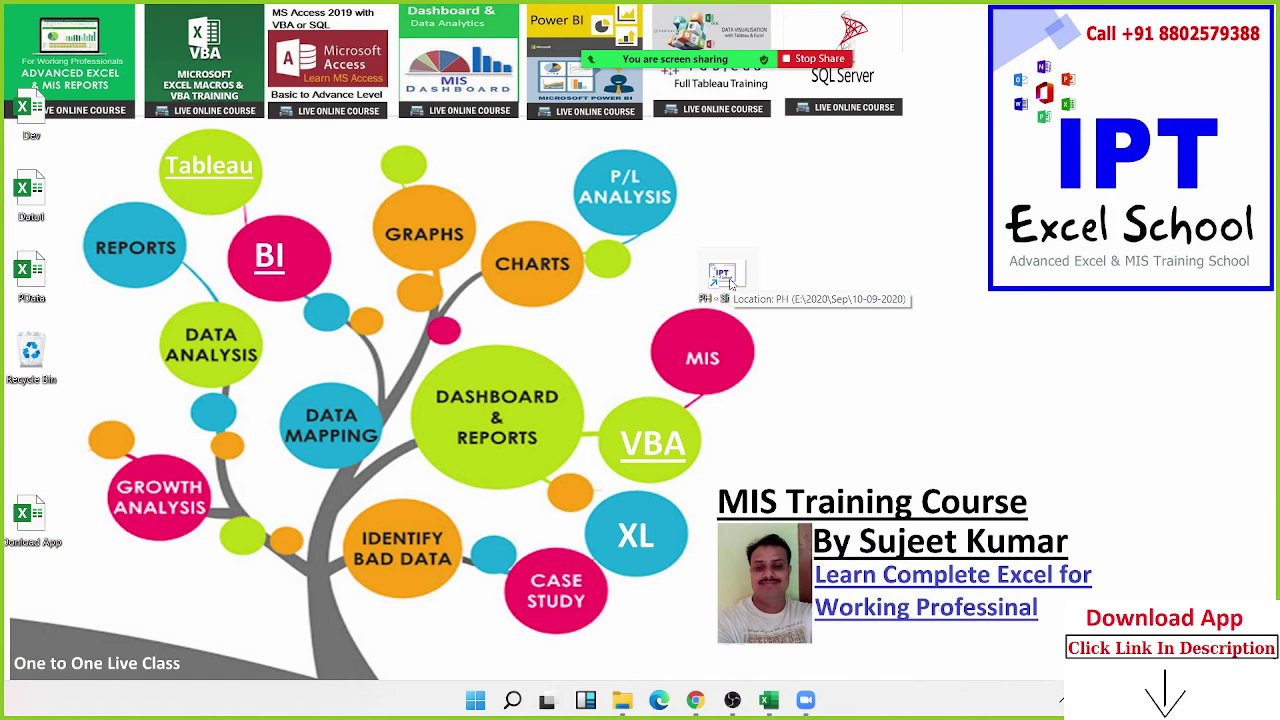
pyautogui.press('Delete')
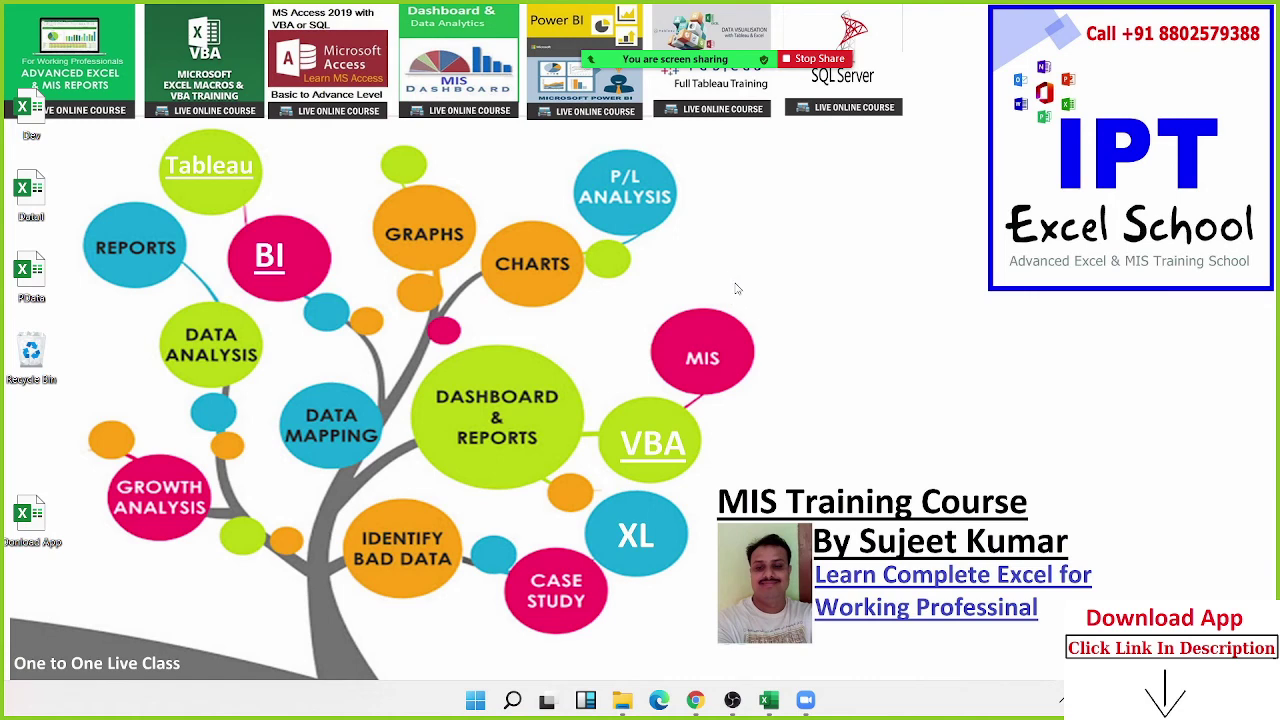
# Return to File Explorer and look at the contents of the Downloads folder and the Documents folder
pyautogui.click(622, 702)
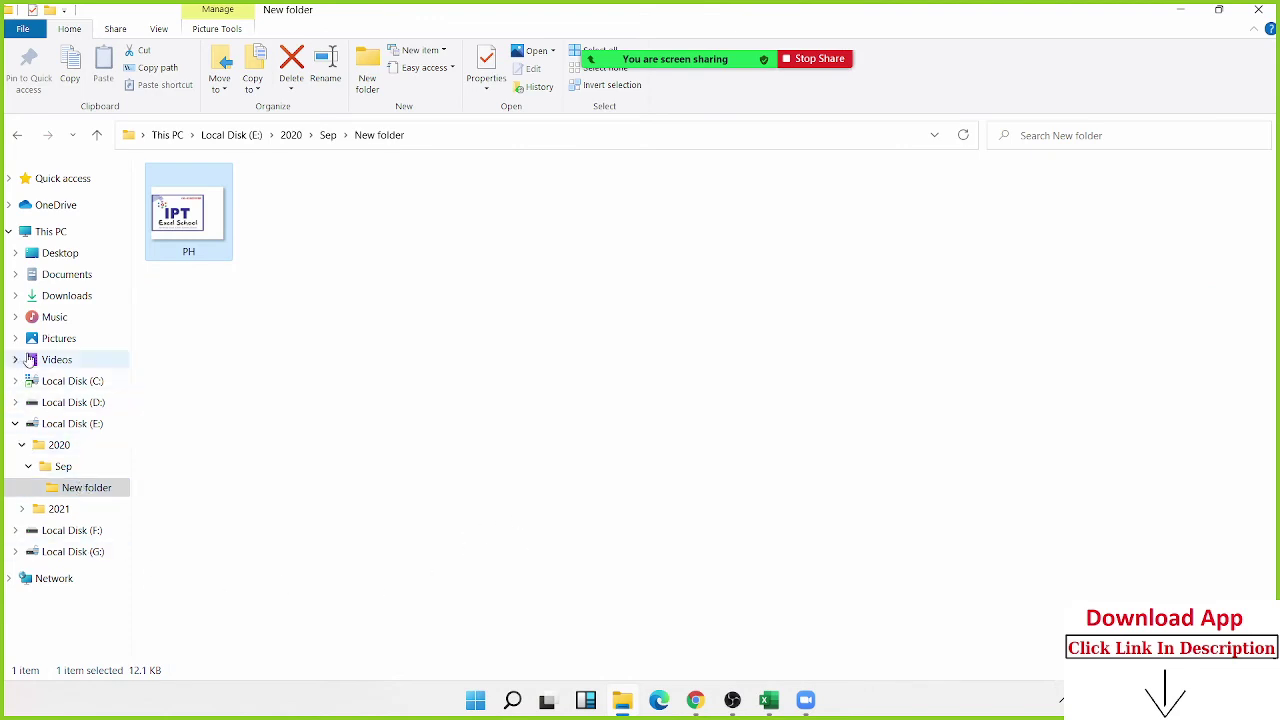
pyautogui.click(62, 297)
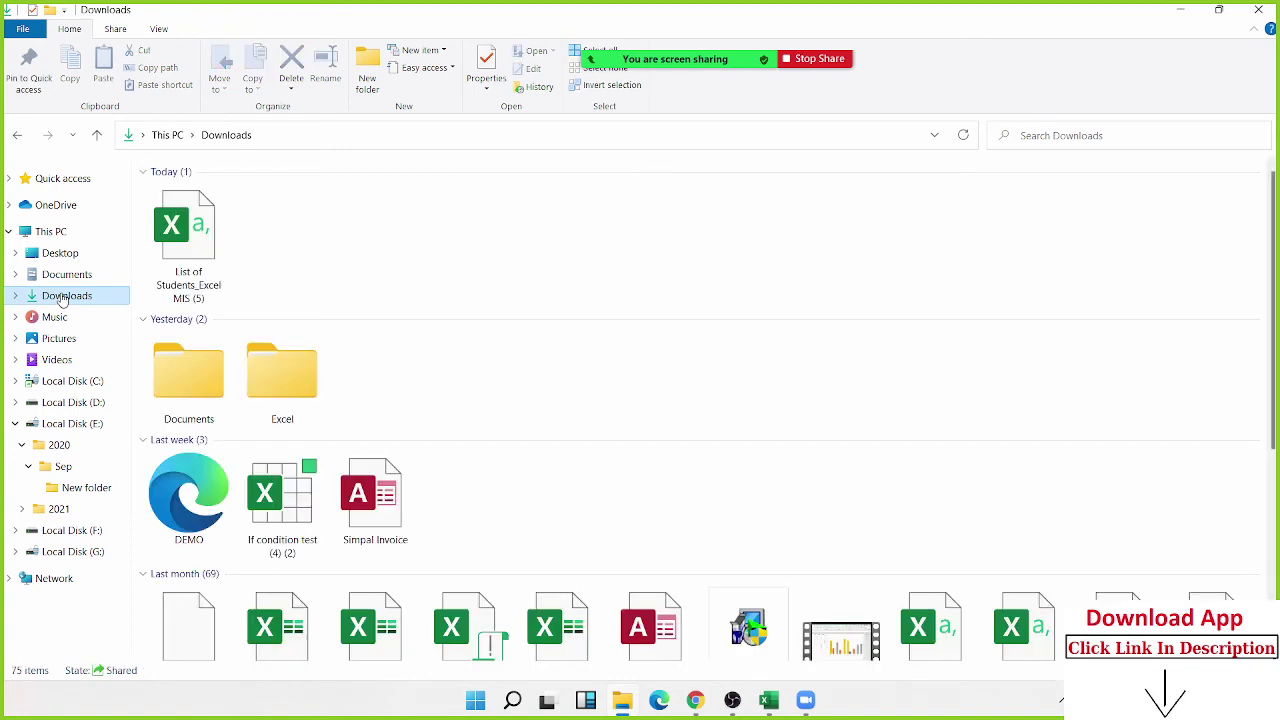
pyautogui.click(60, 276)
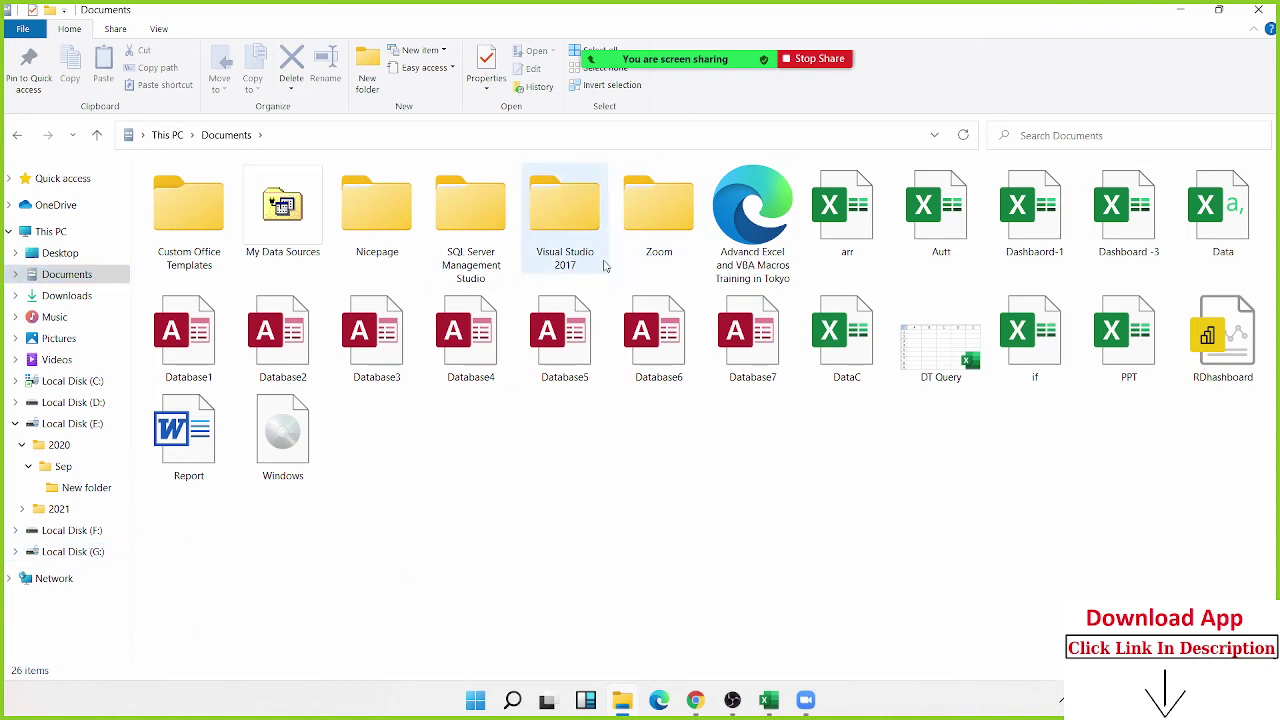
# Display the Documents folder in the Details layout and in the Content layout, looking through the items in each
pyautogui.click(158, 28)
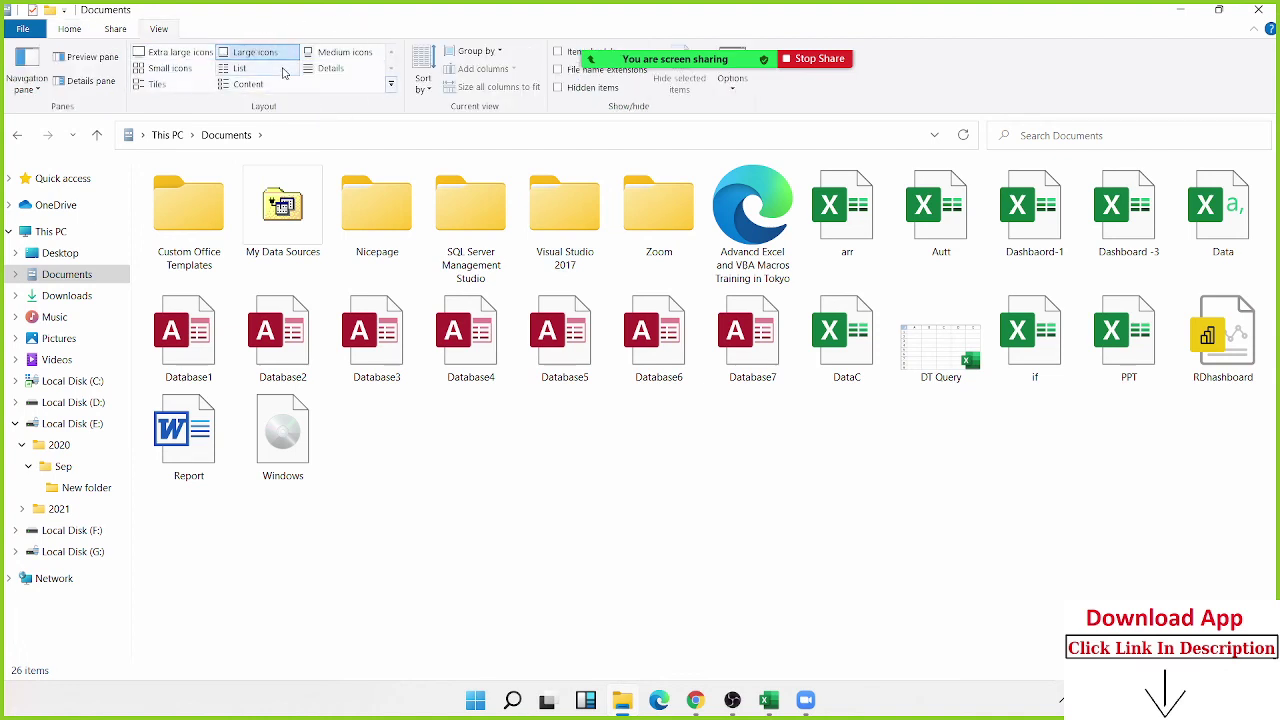
pyautogui.click(341, 72)
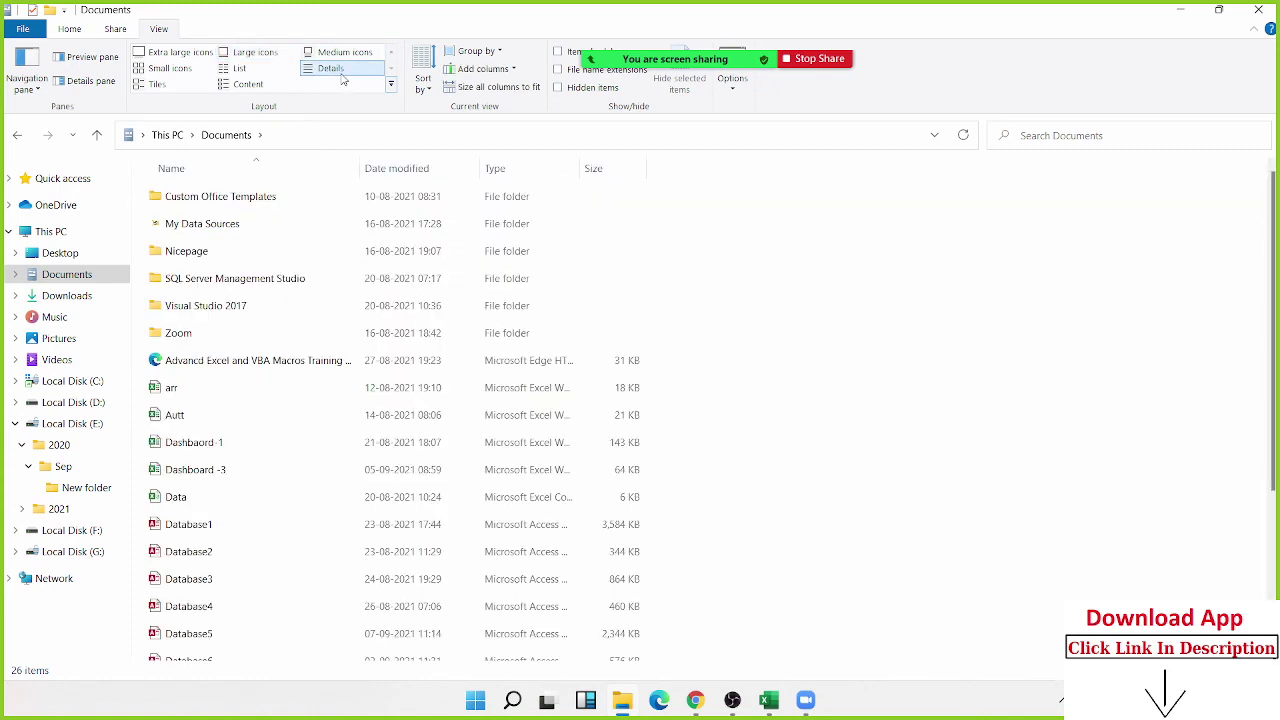
pyautogui.scroll(-3, 372, 430)
pyautogui.scroll(3, 372, 434)
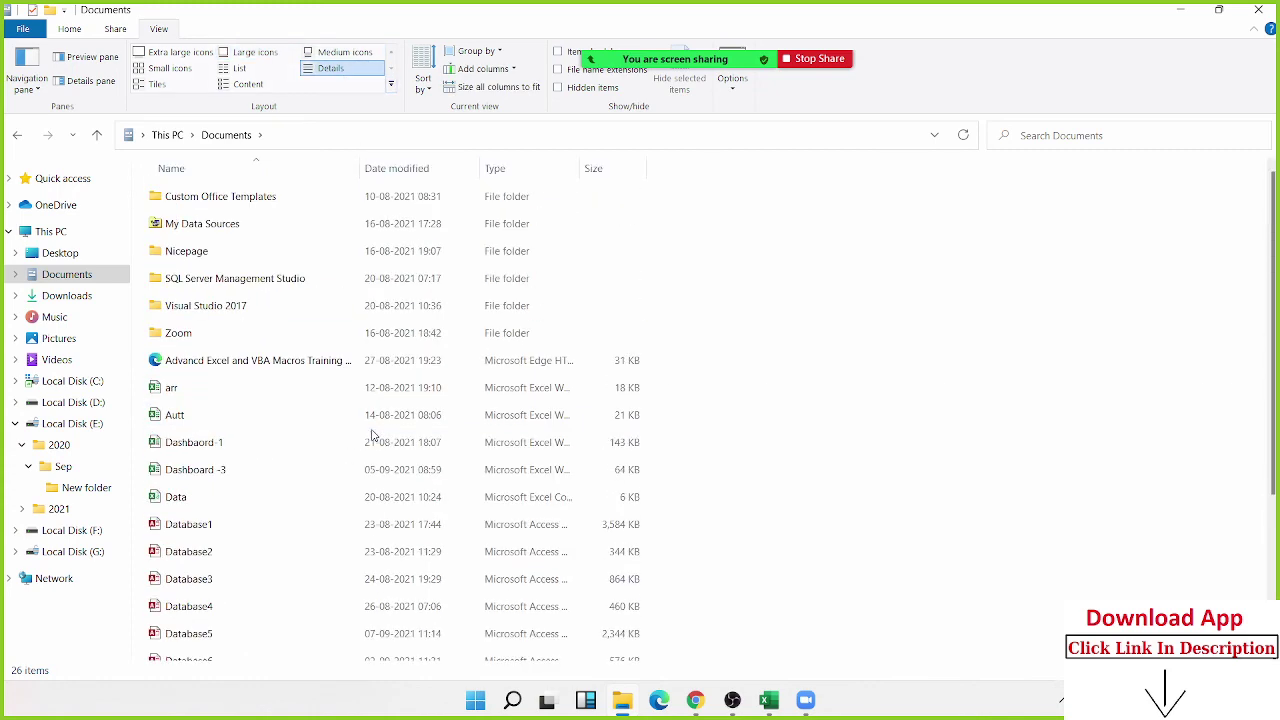
pyautogui.click(250, 86)
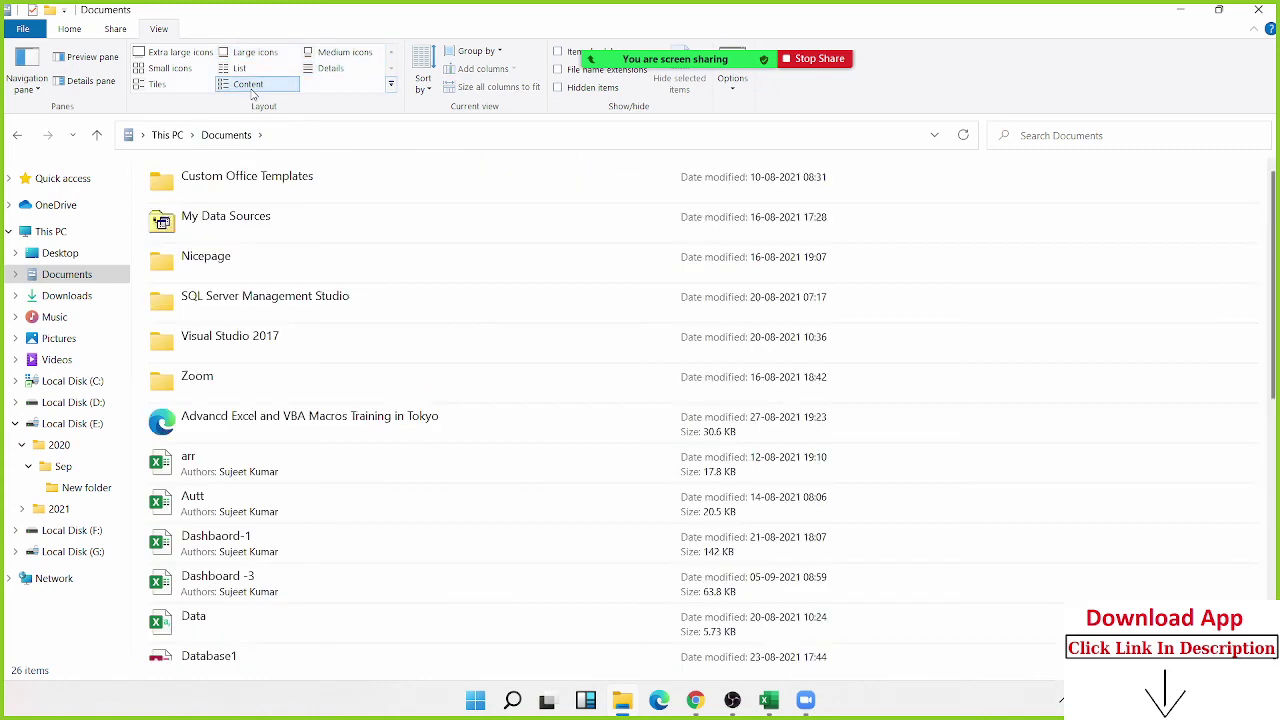
pyautogui.scroll(-5, 351, 343)
pyautogui.scroll(4, 351, 343)
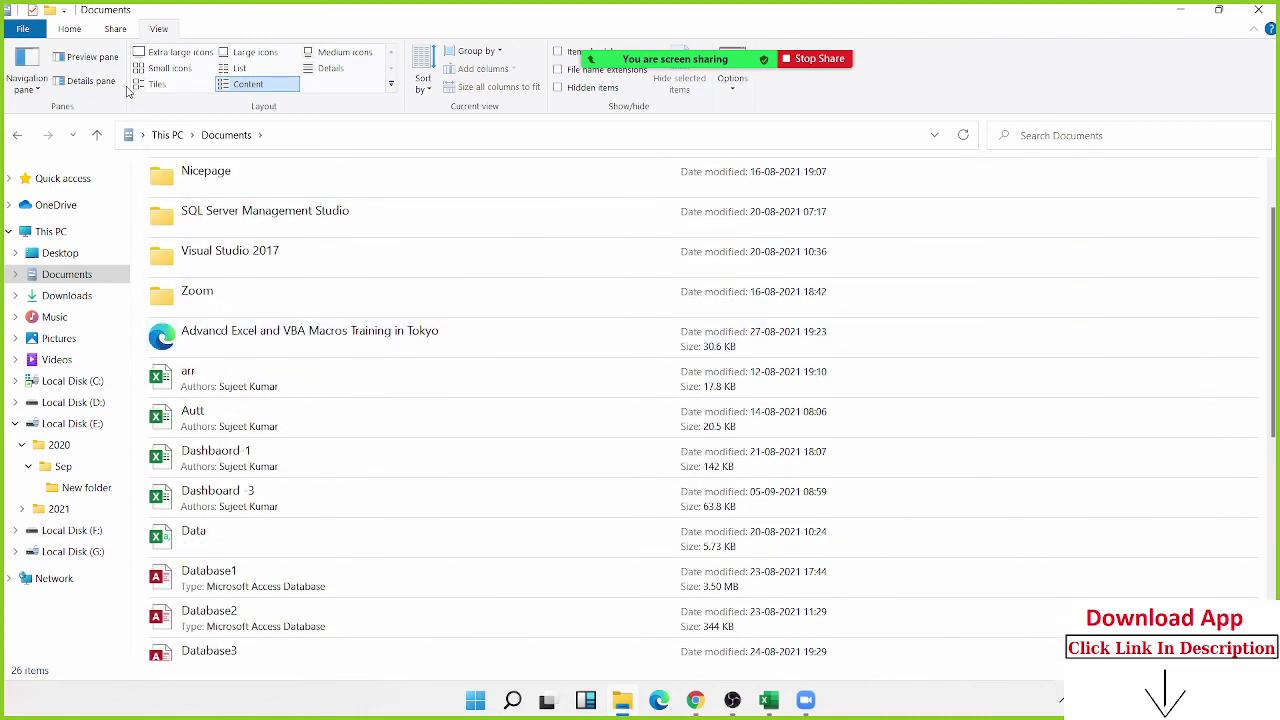
# Preview the Documents folder in the Tiles, Small icons, Extra large icons and Large icons layouts, ending with Medium icons
pyautogui.click(157, 84)
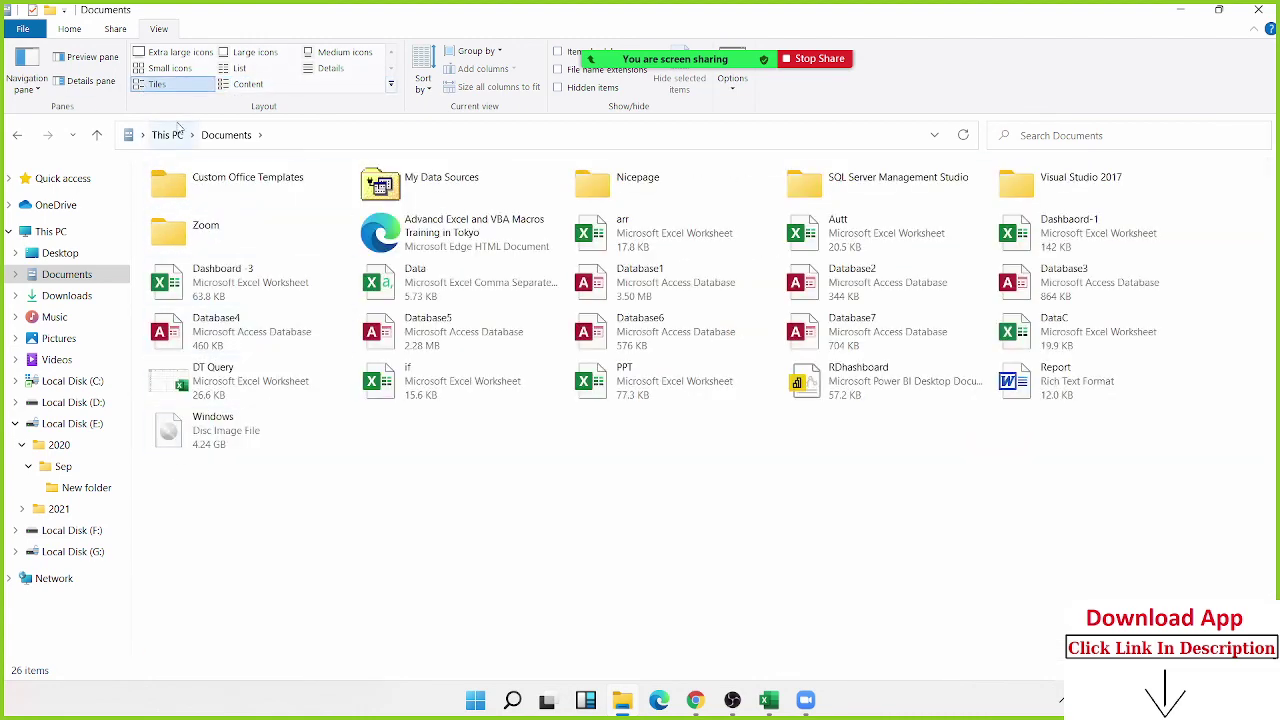
pyautogui.click(172, 68)
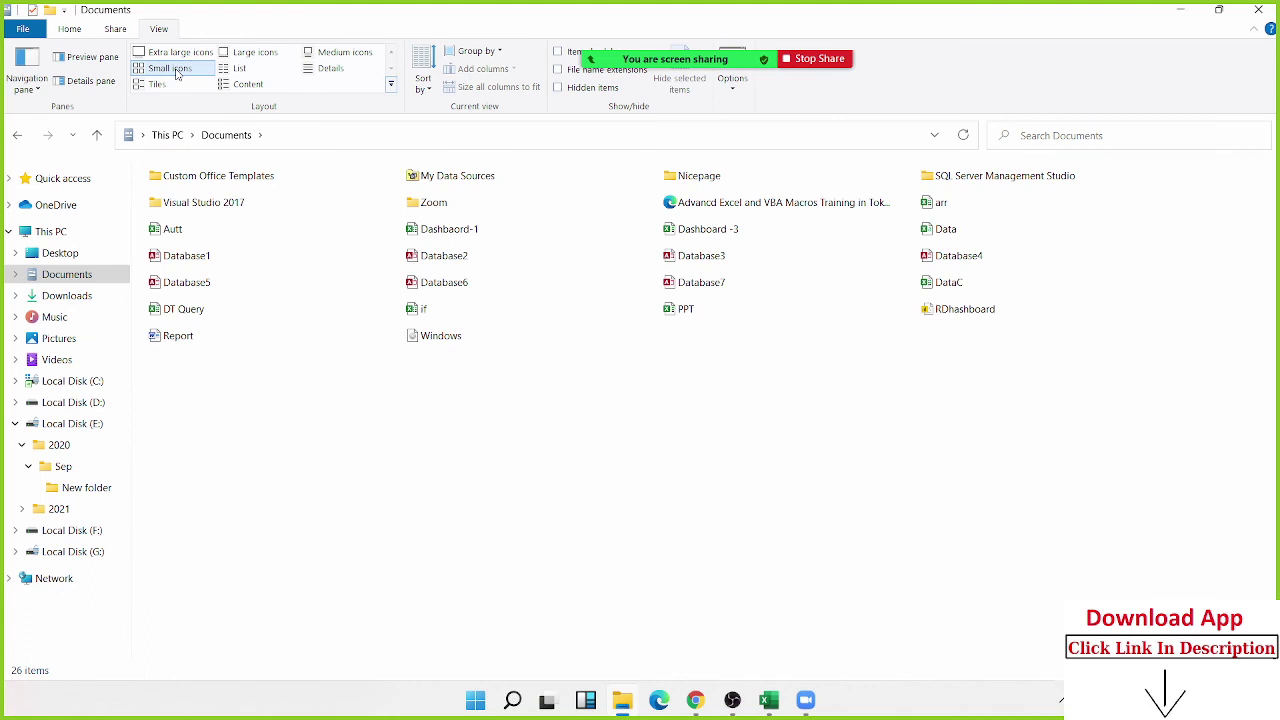
pyautogui.click(178, 52)
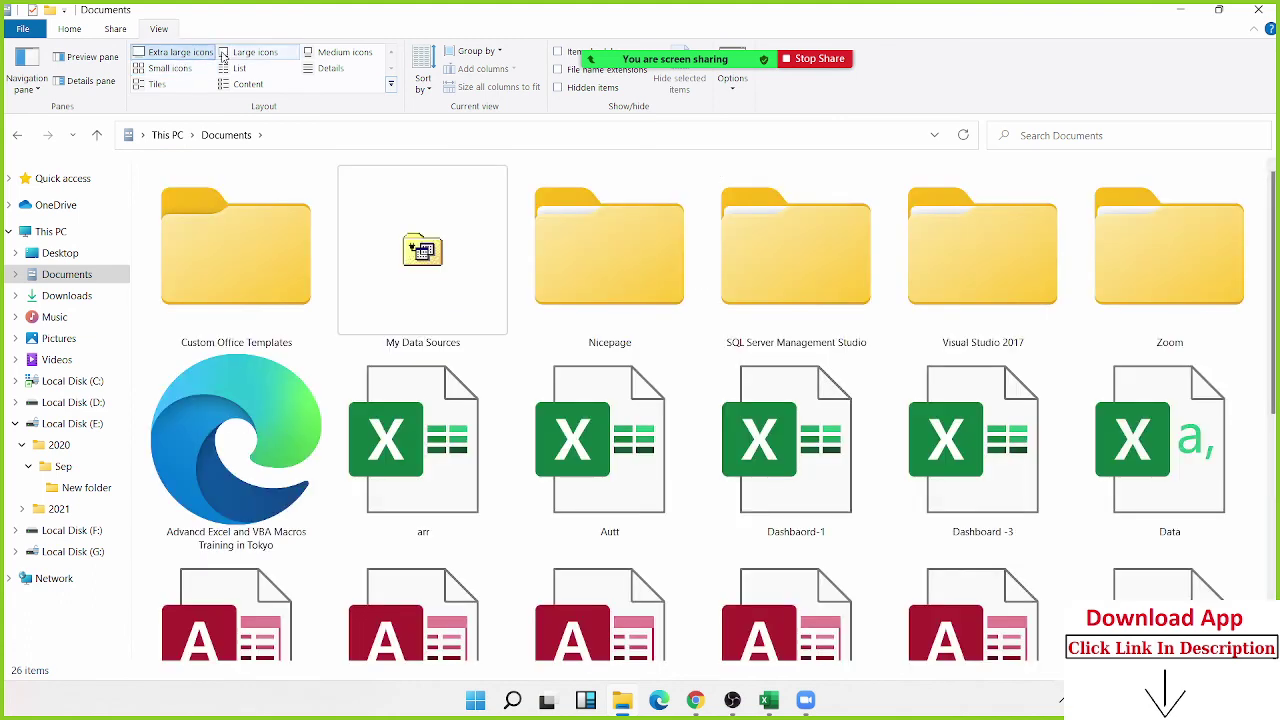
pyautogui.click(228, 54)
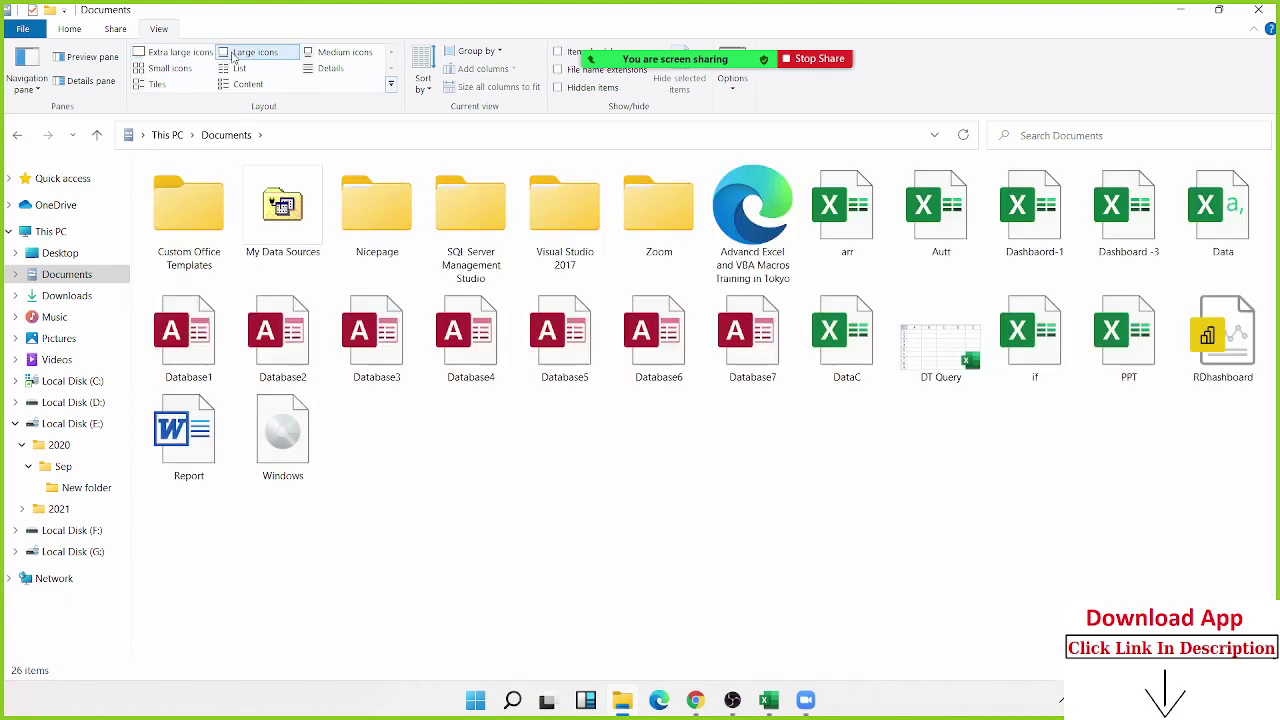
pyautogui.click(334, 53)
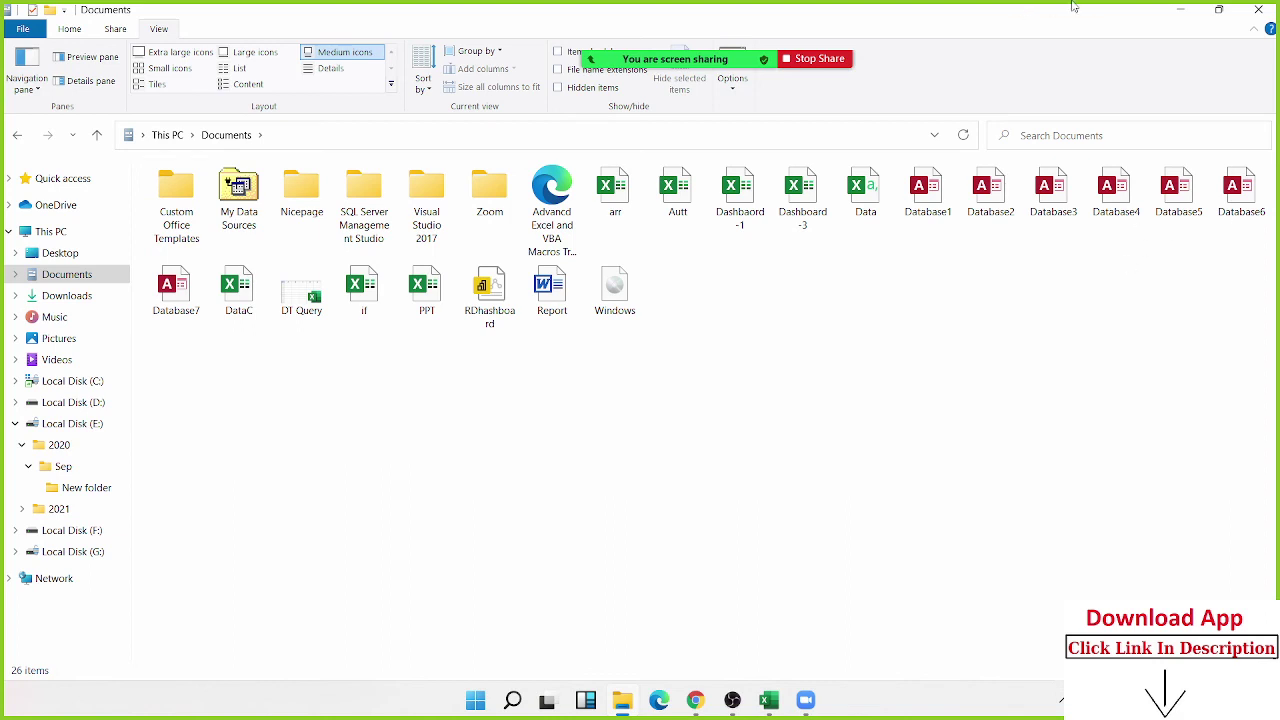
# Show the Documents folder in the Details layout and examine the modified dates of Database1, Database7, Database6 and Database5
pyautogui.moveTo(632, 62)
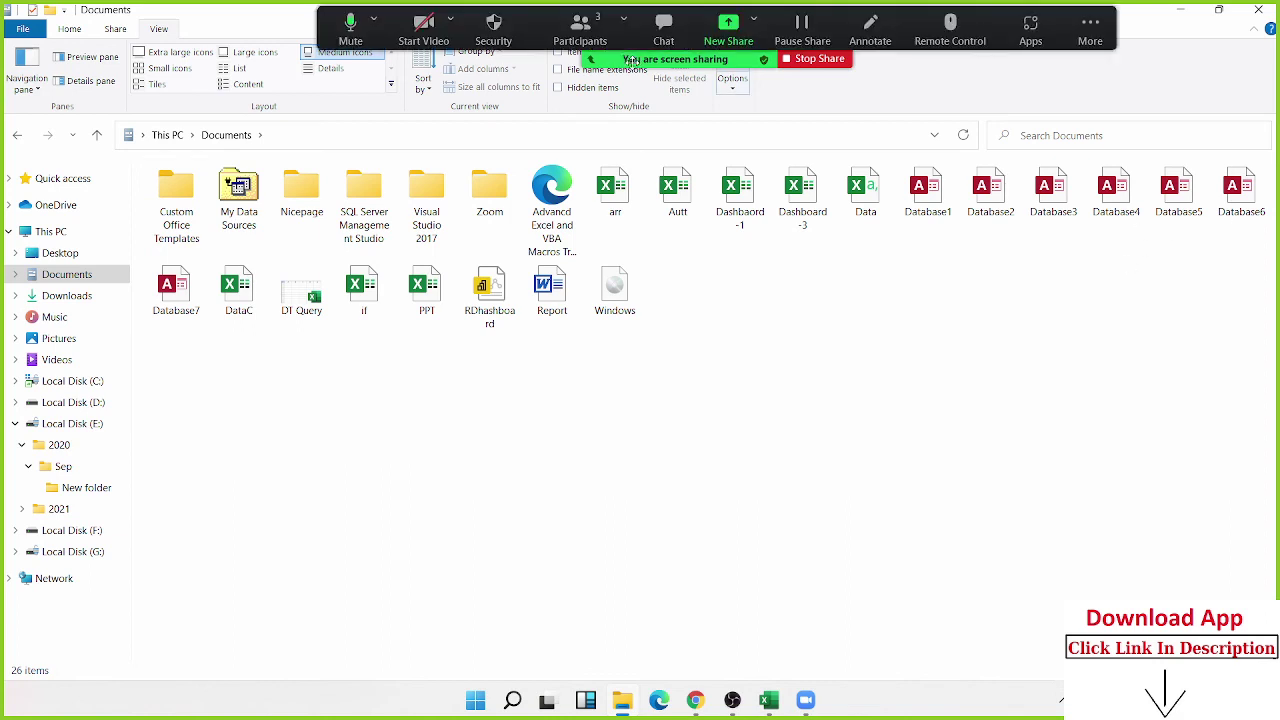
pyautogui.click(330, 69)
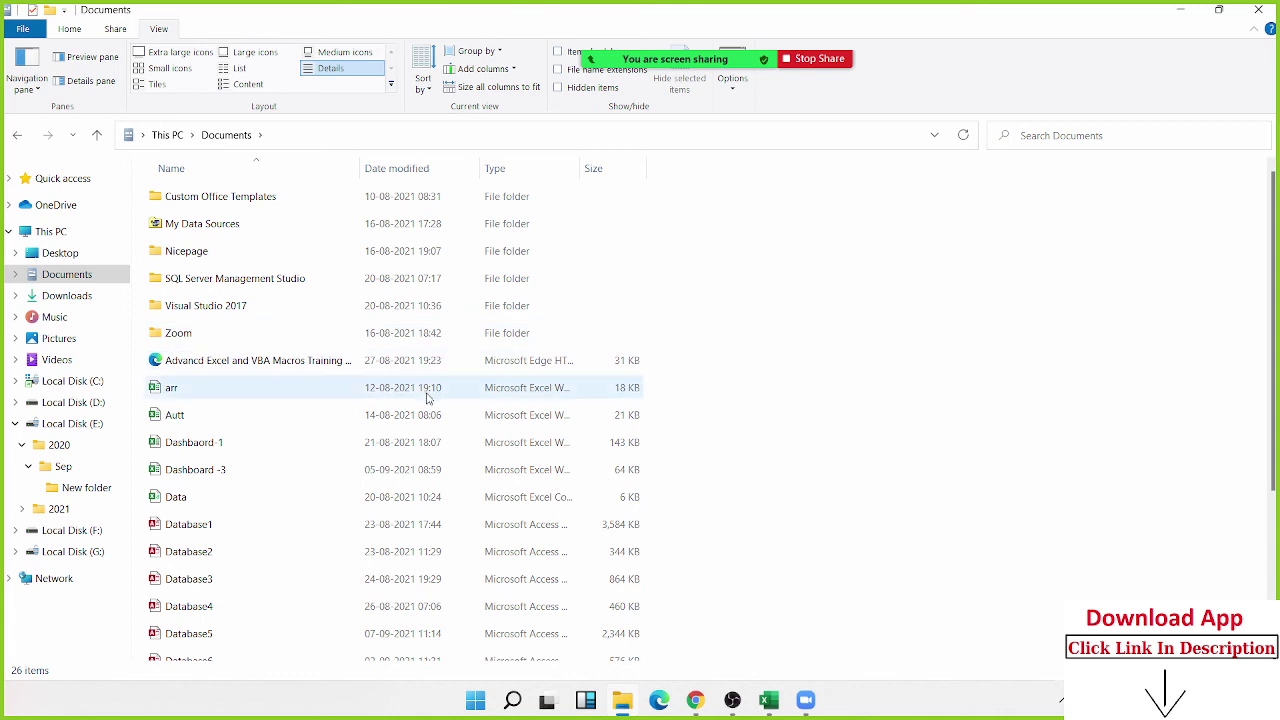
pyautogui.click(411, 529)
pyautogui.scroll(-1, 413, 580)
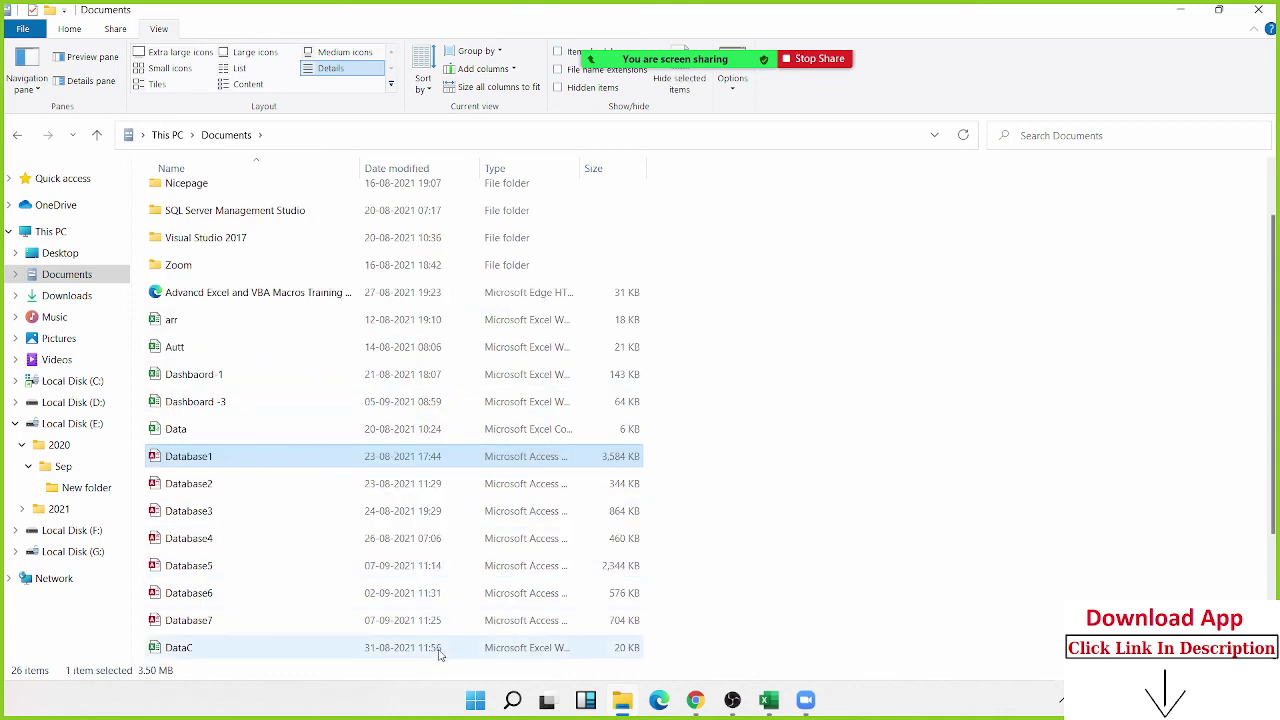
pyautogui.click(409, 625)
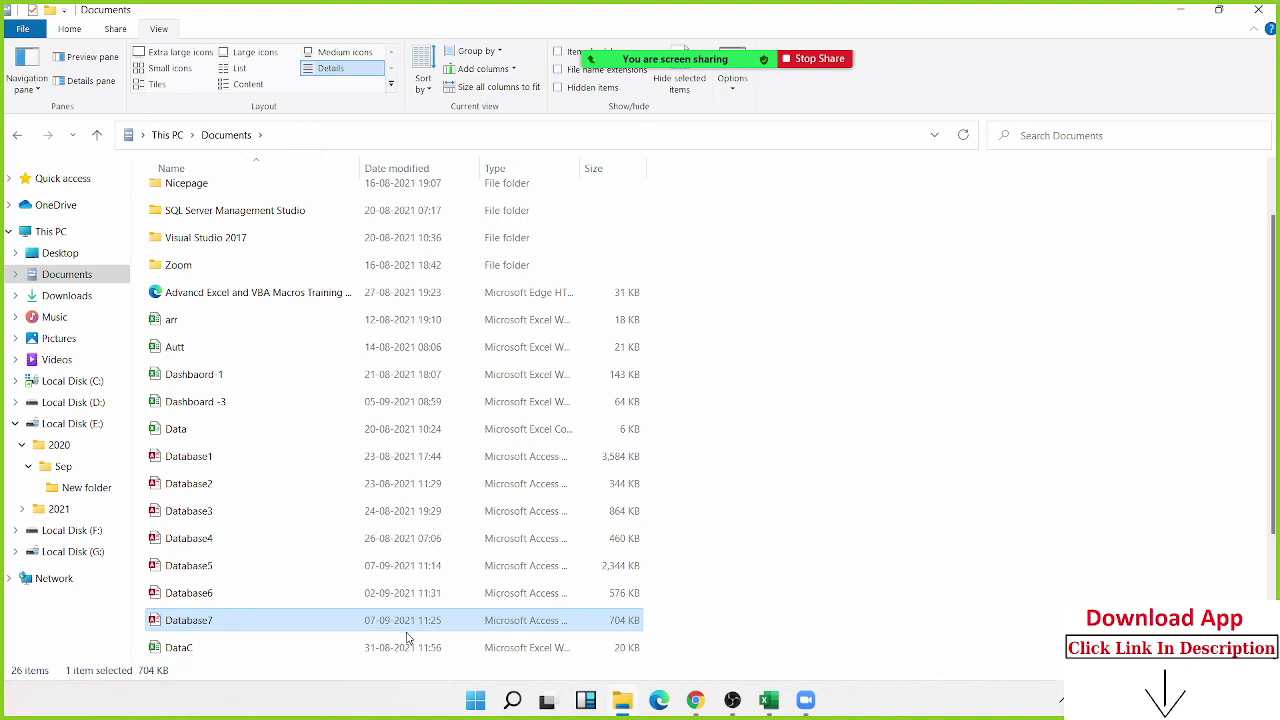
pyautogui.click(411, 596)
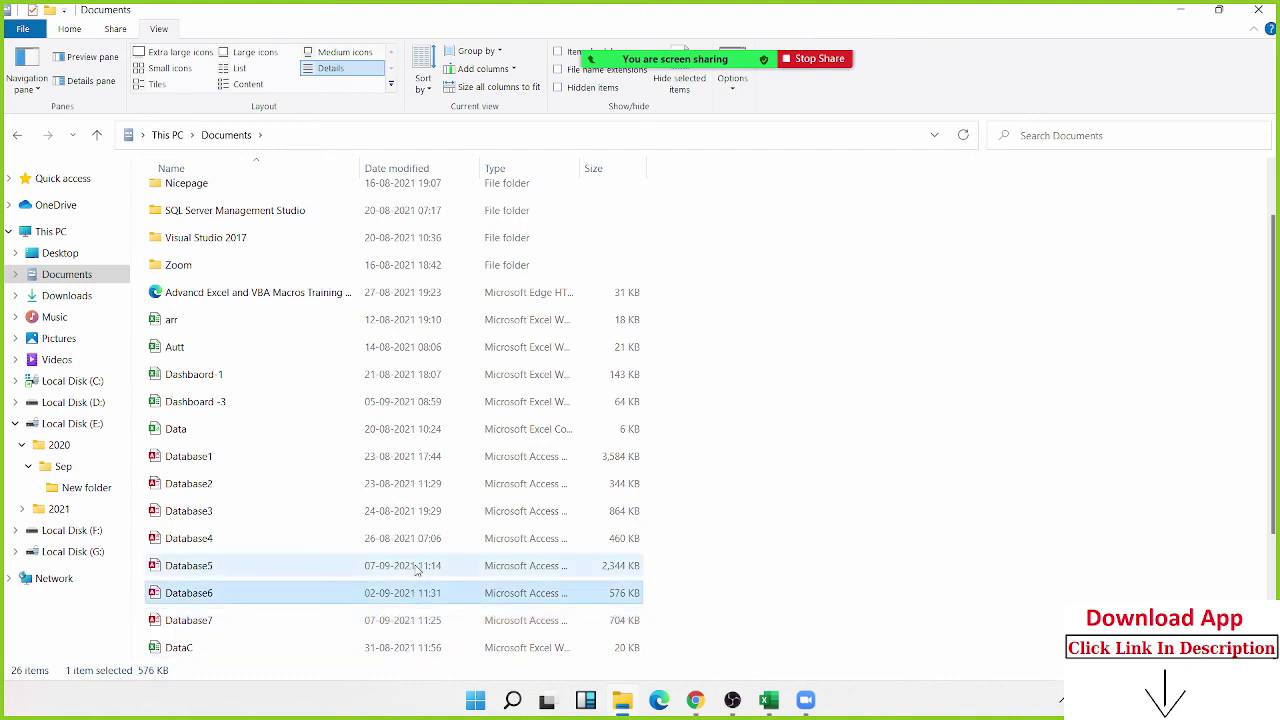
pyautogui.click(418, 568)
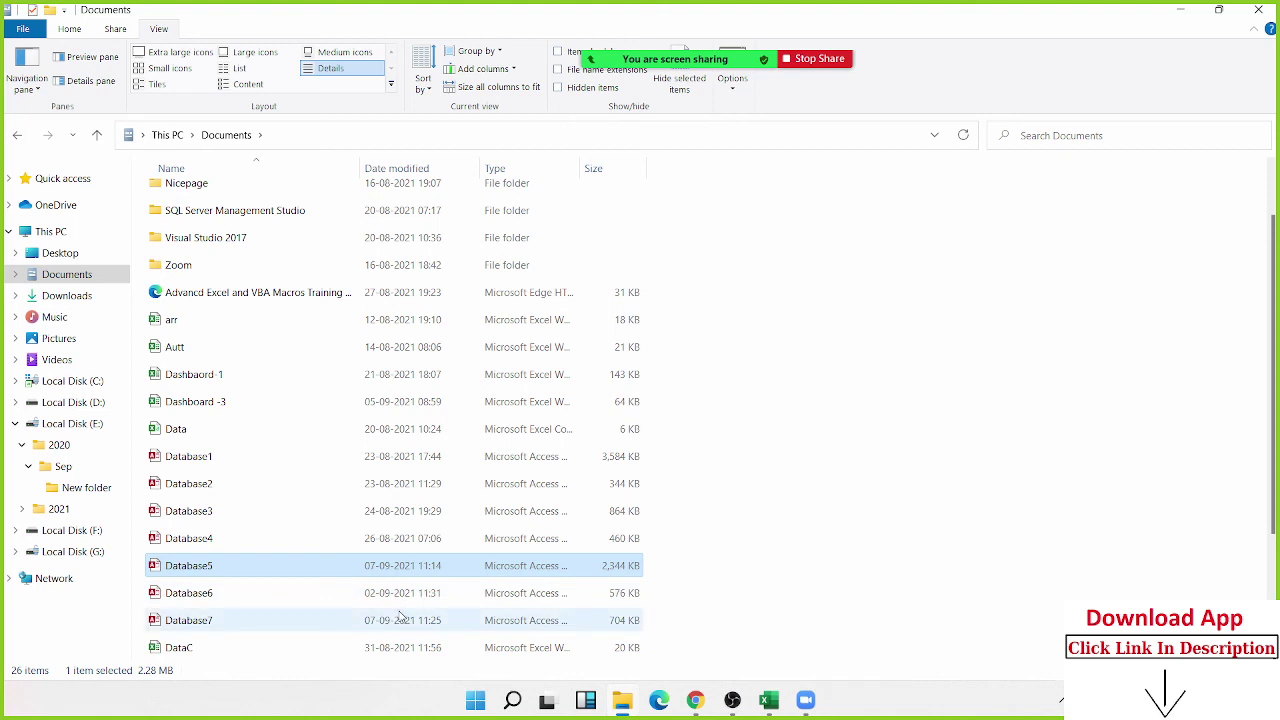
# Go back to the PH picture's folder and look through the Desktop, Documents and Downloads folders, ending in Documents
pyautogui.click(20, 136)
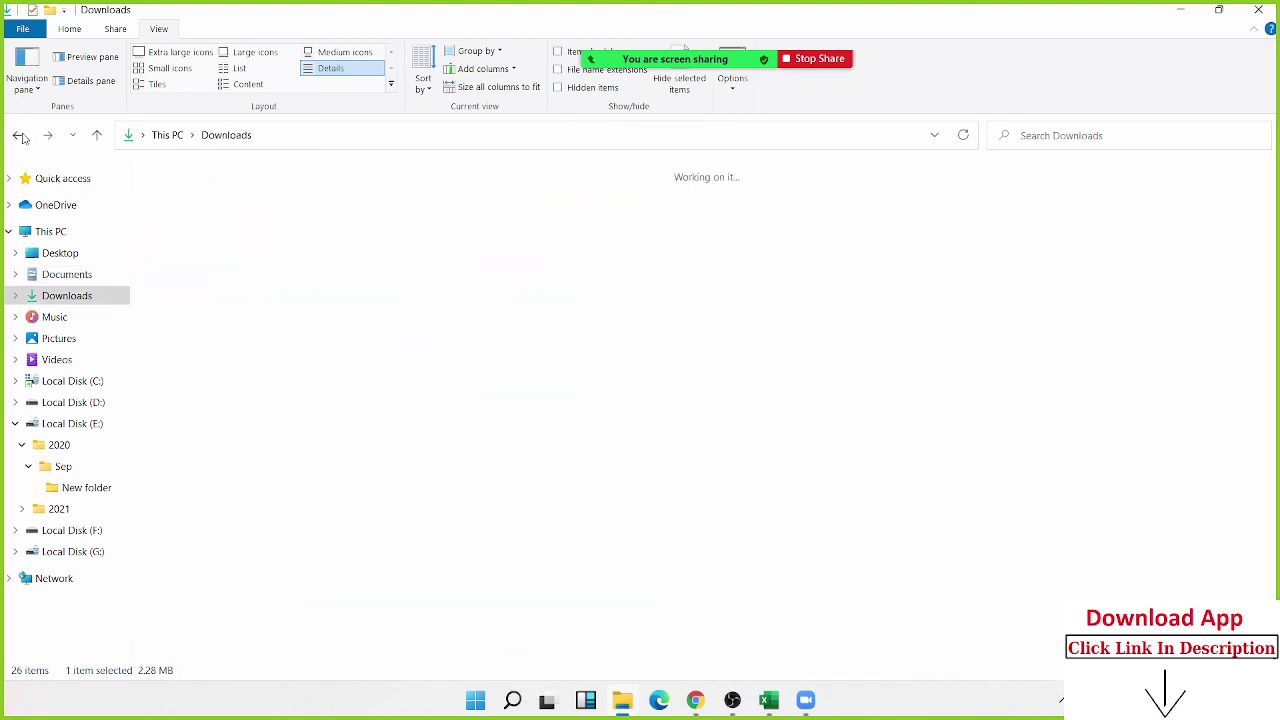
pyautogui.click(20, 136)
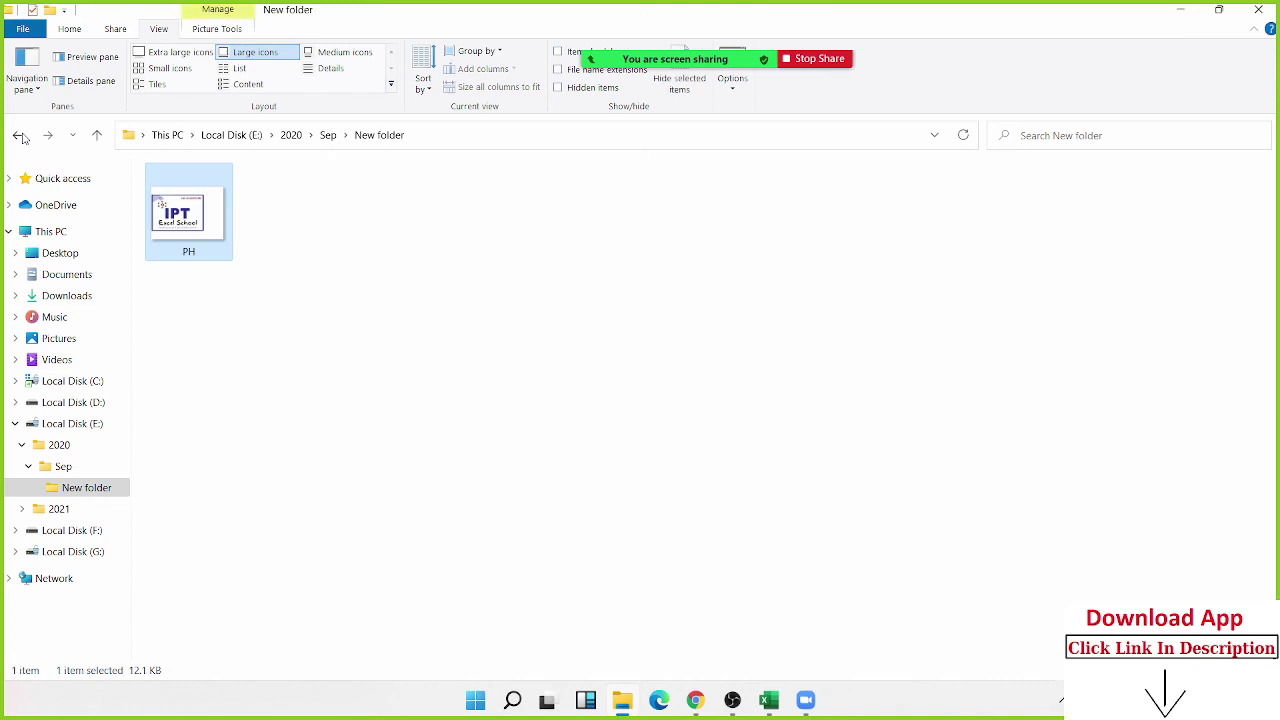
pyautogui.click(60, 256)
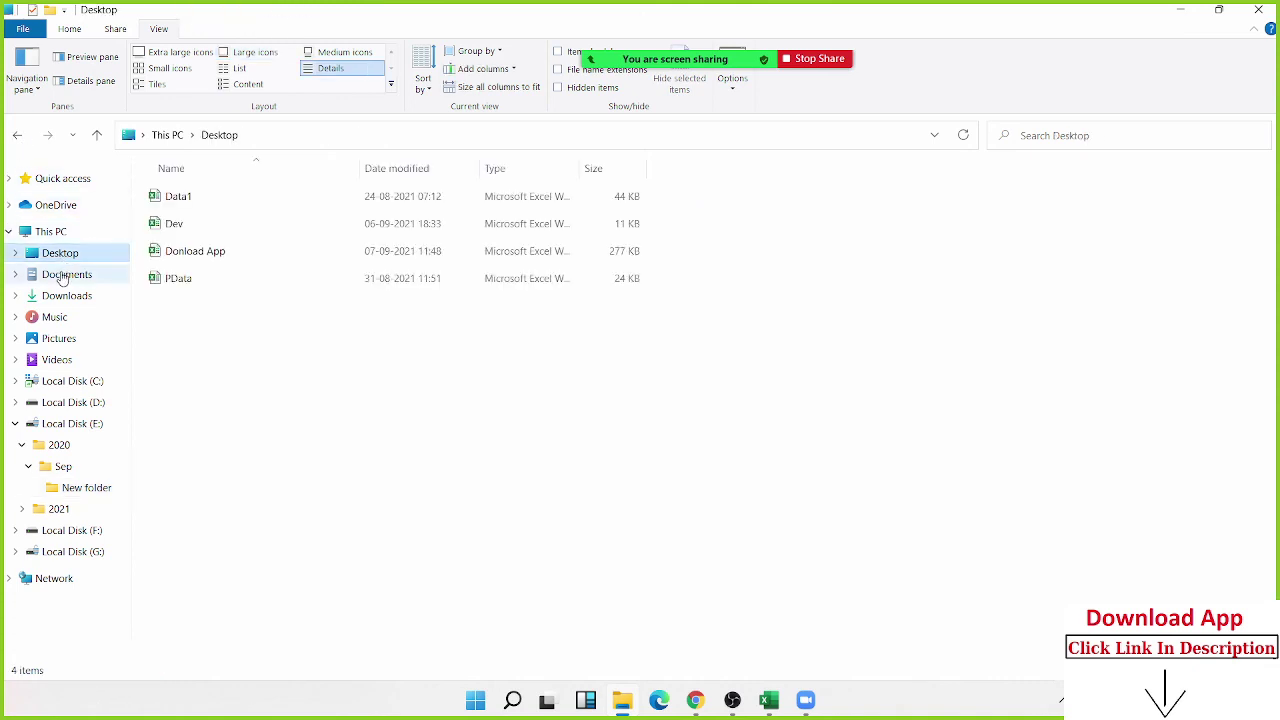
pyautogui.click(62, 276)
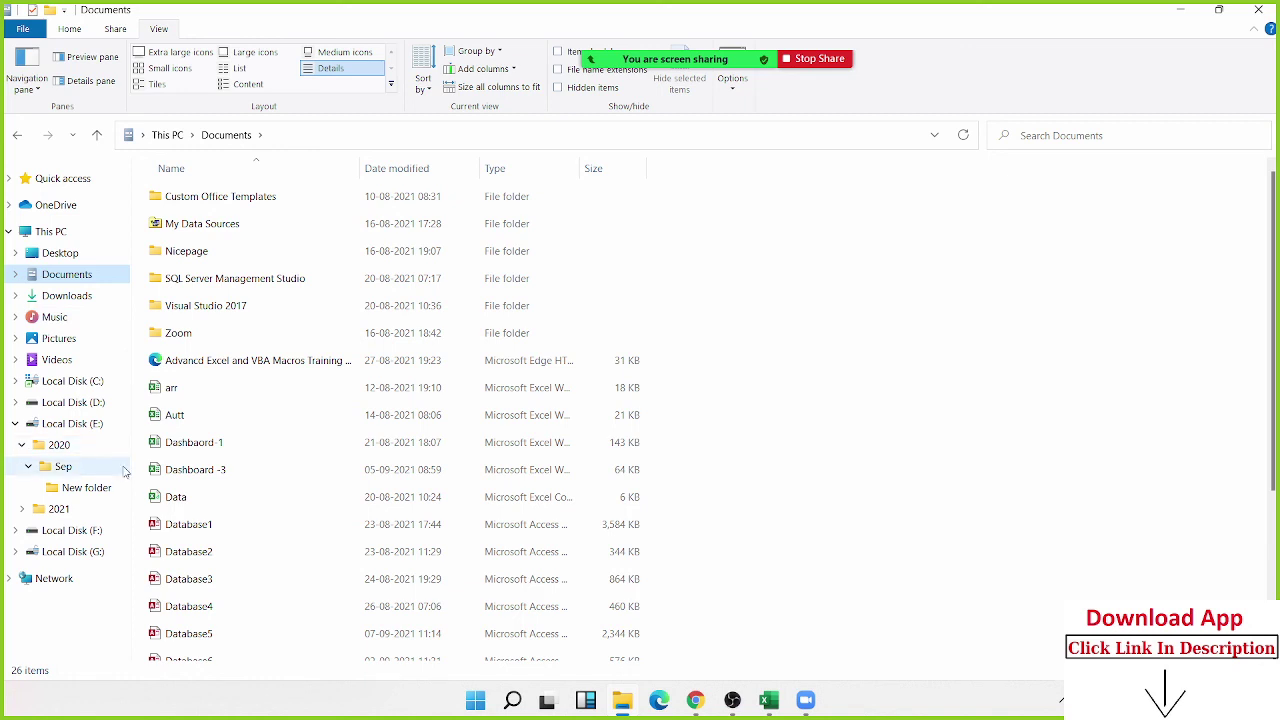
pyautogui.click(80, 298)
pyautogui.click(84, 276)
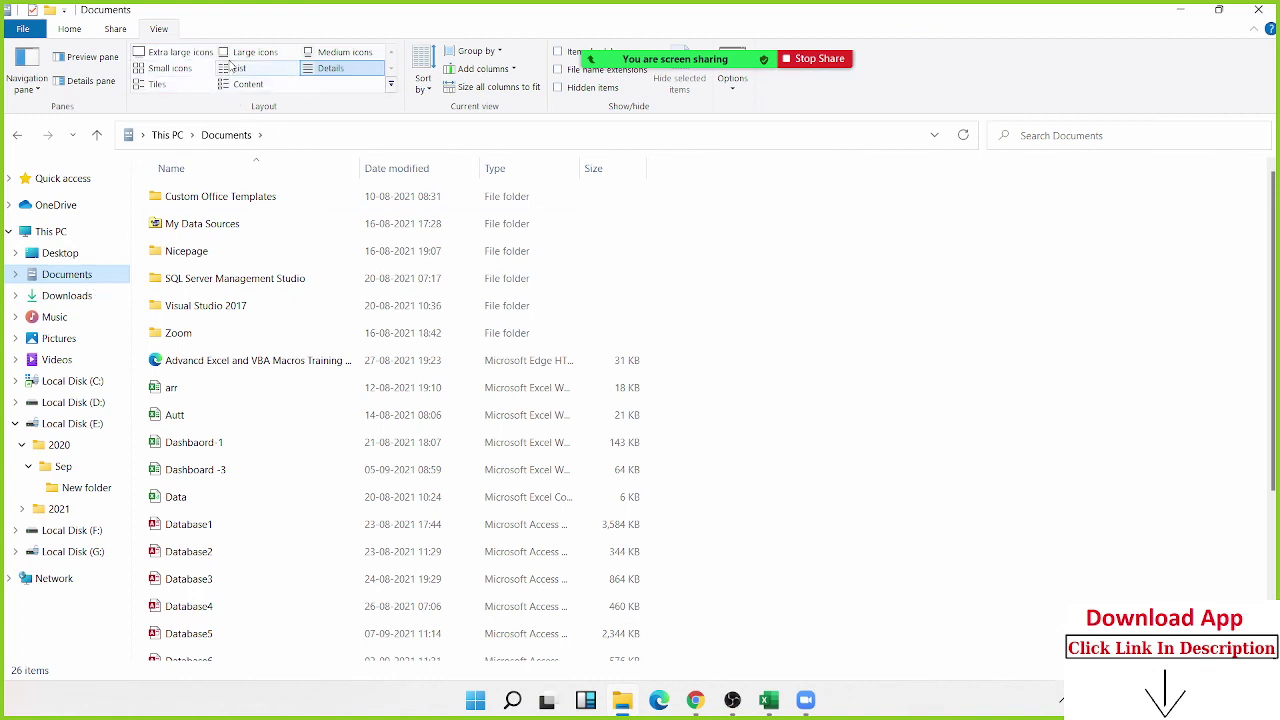
# Try the Small icons and Content layouts on the Documents folder and set its layout to Large icons
pyautogui.click(166, 70)
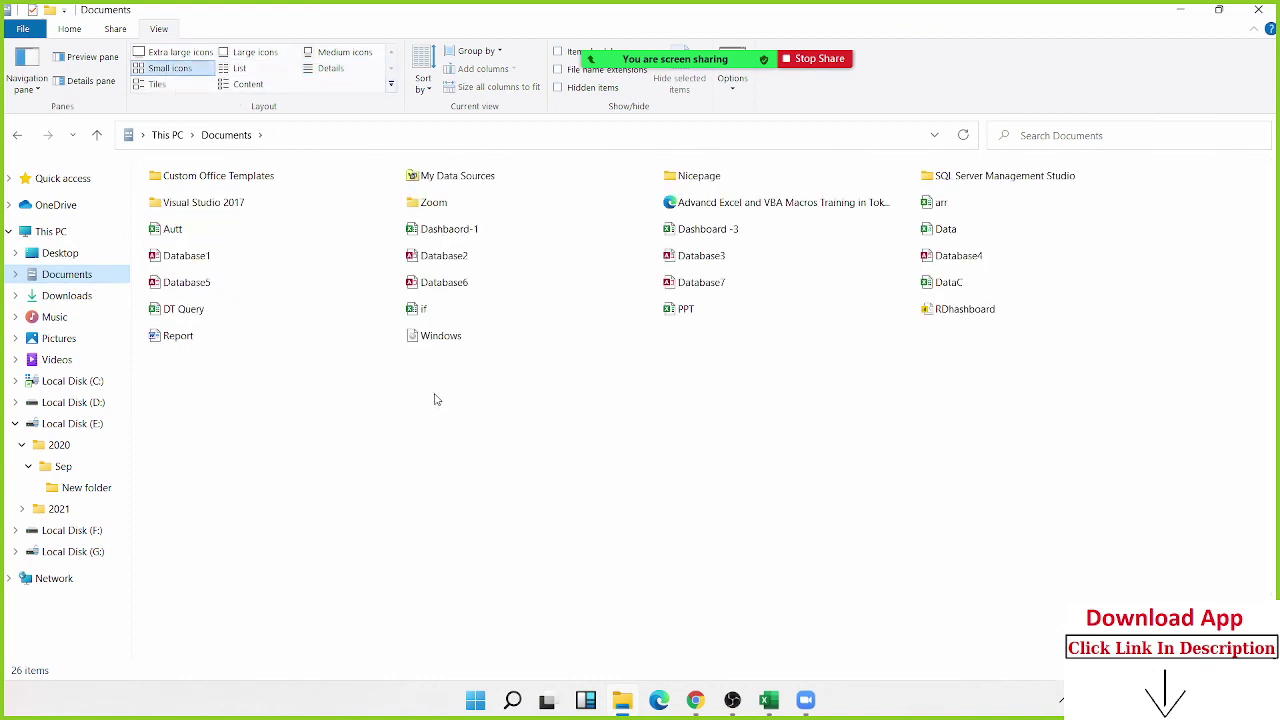
pyautogui.click(245, 84)
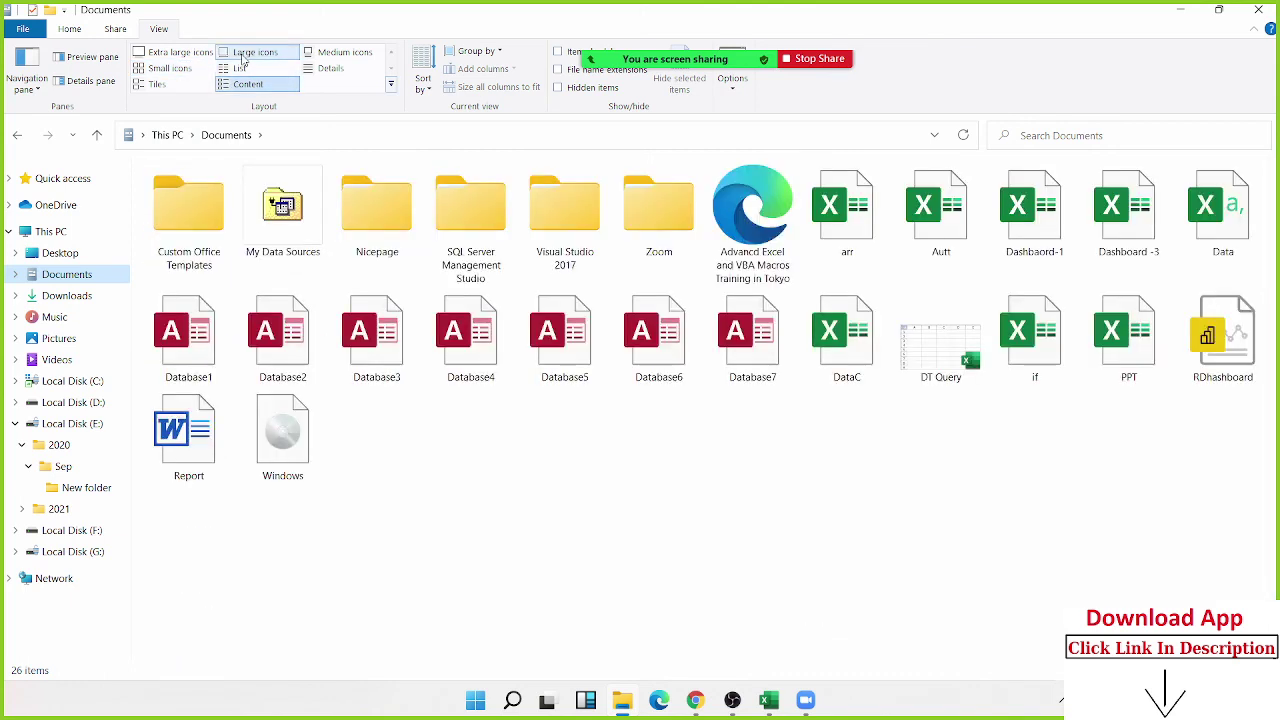
pyautogui.click(250, 52)
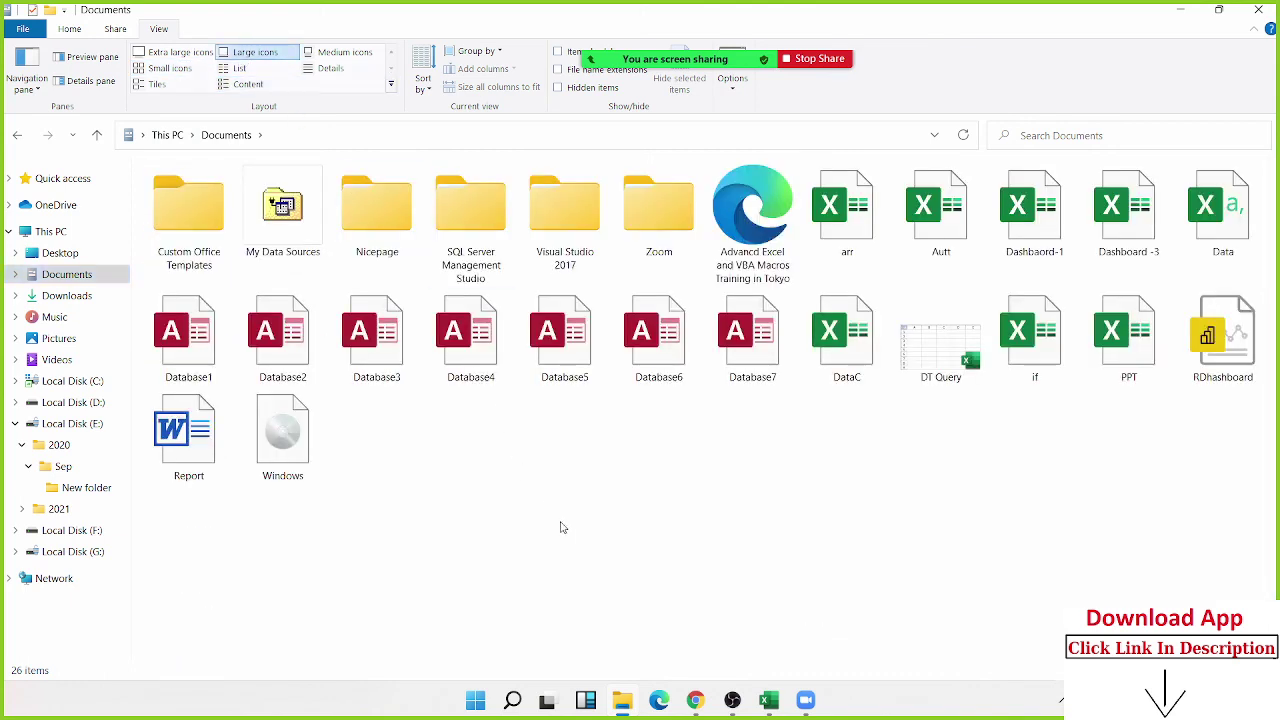
# Turn on the Hidden attribute for the Autt workbook in the Documents folder
pyautogui.click(924, 241)
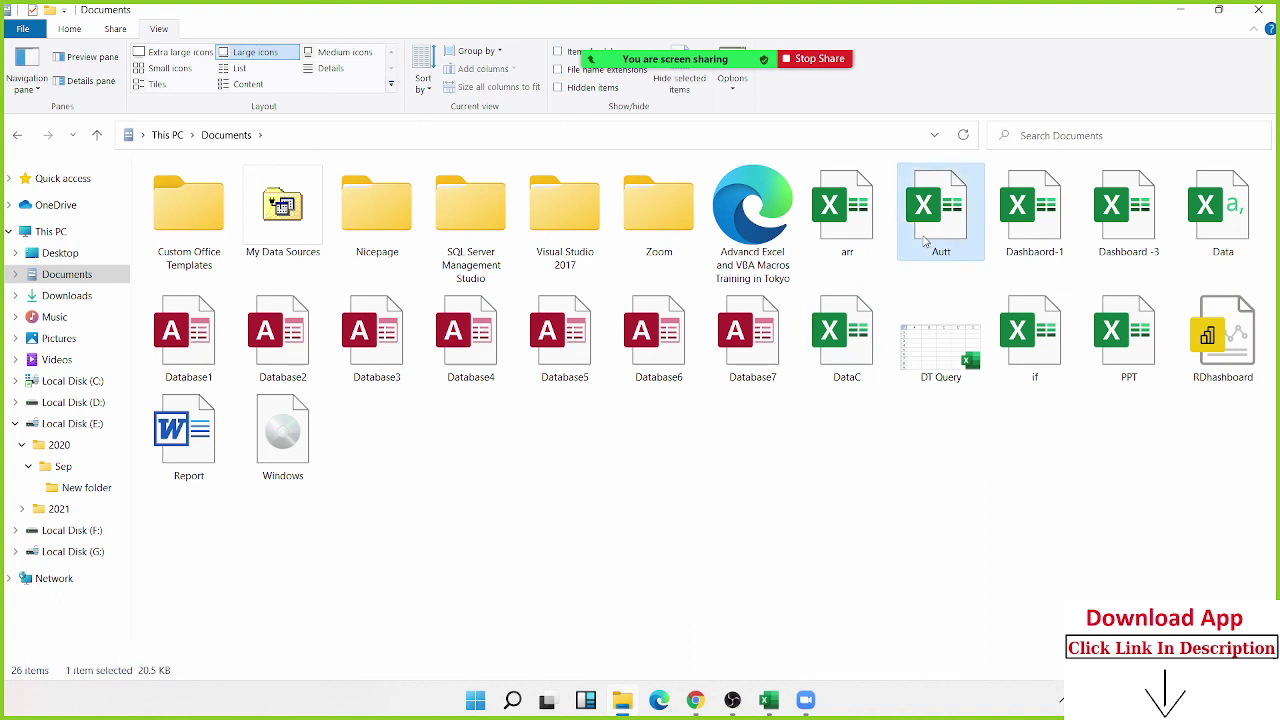
pyautogui.rightClick(926, 241)
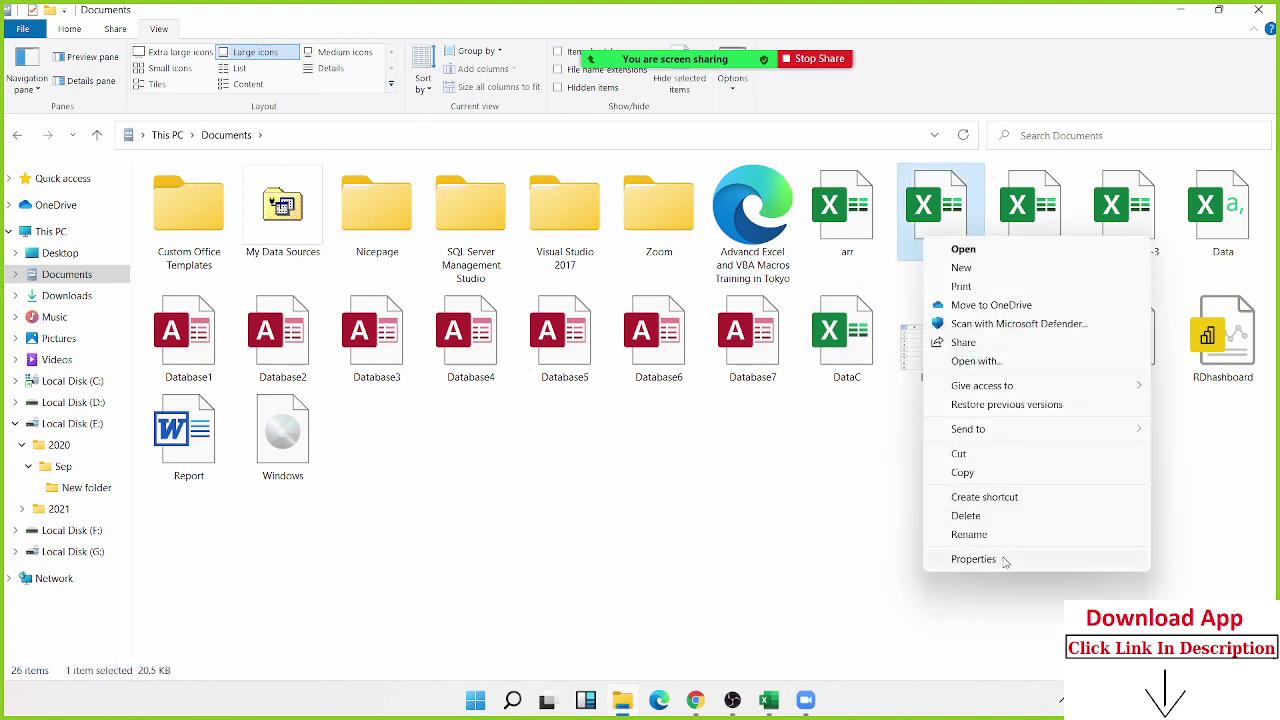
pyautogui.click(1005, 561)
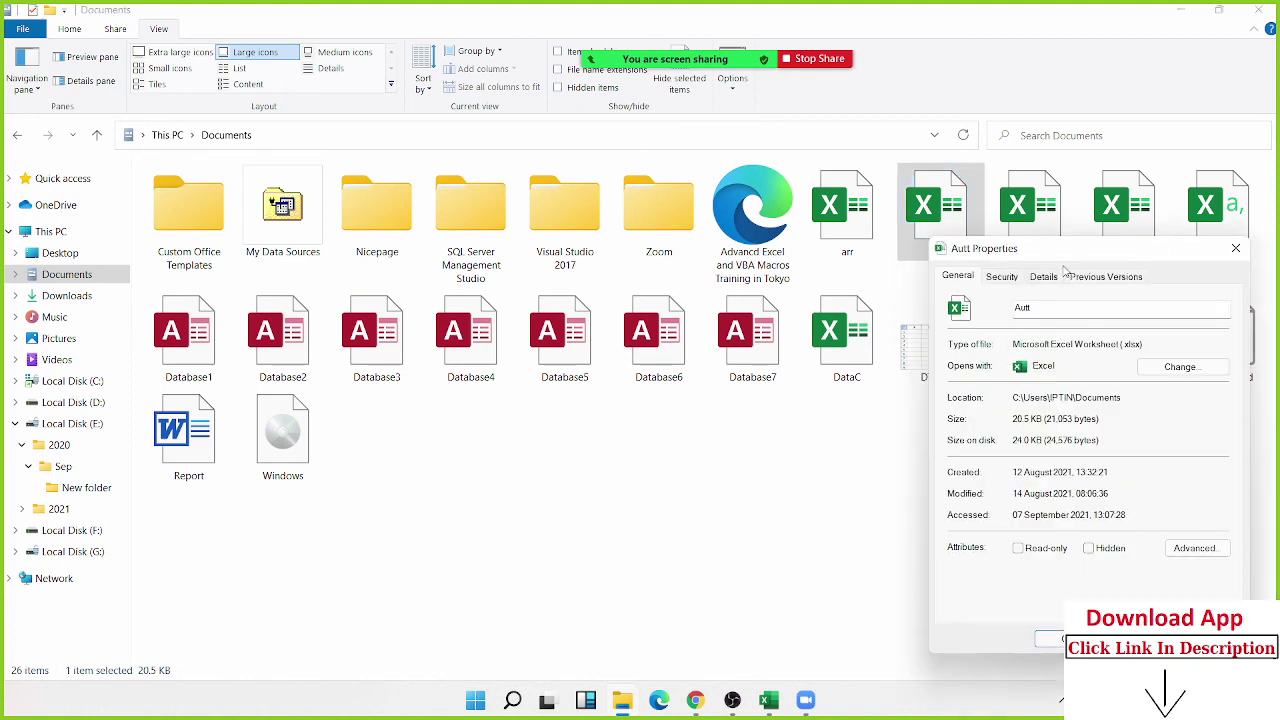
pyautogui.click(1089, 549)
pyautogui.click(1050, 638)
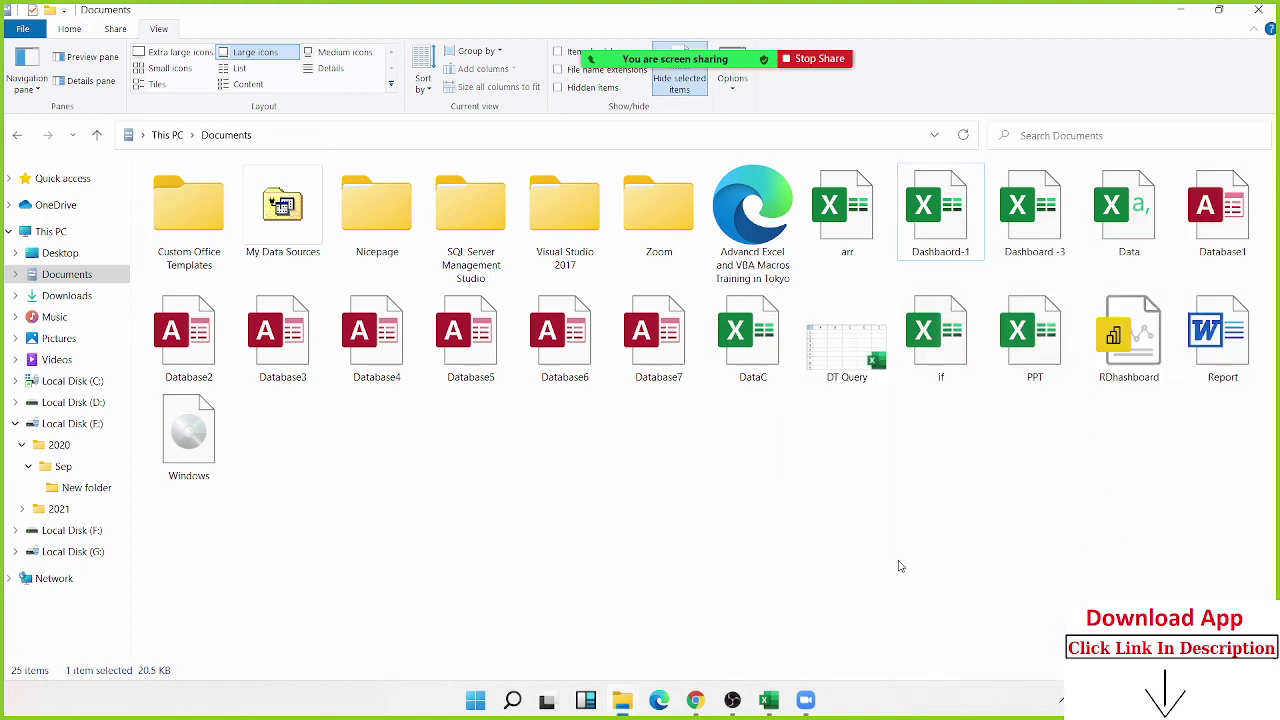
# Refresh the Documents folder and select all its items to check for the Autt workbook, clearing the selection again
pyautogui.rightClick(835, 524)
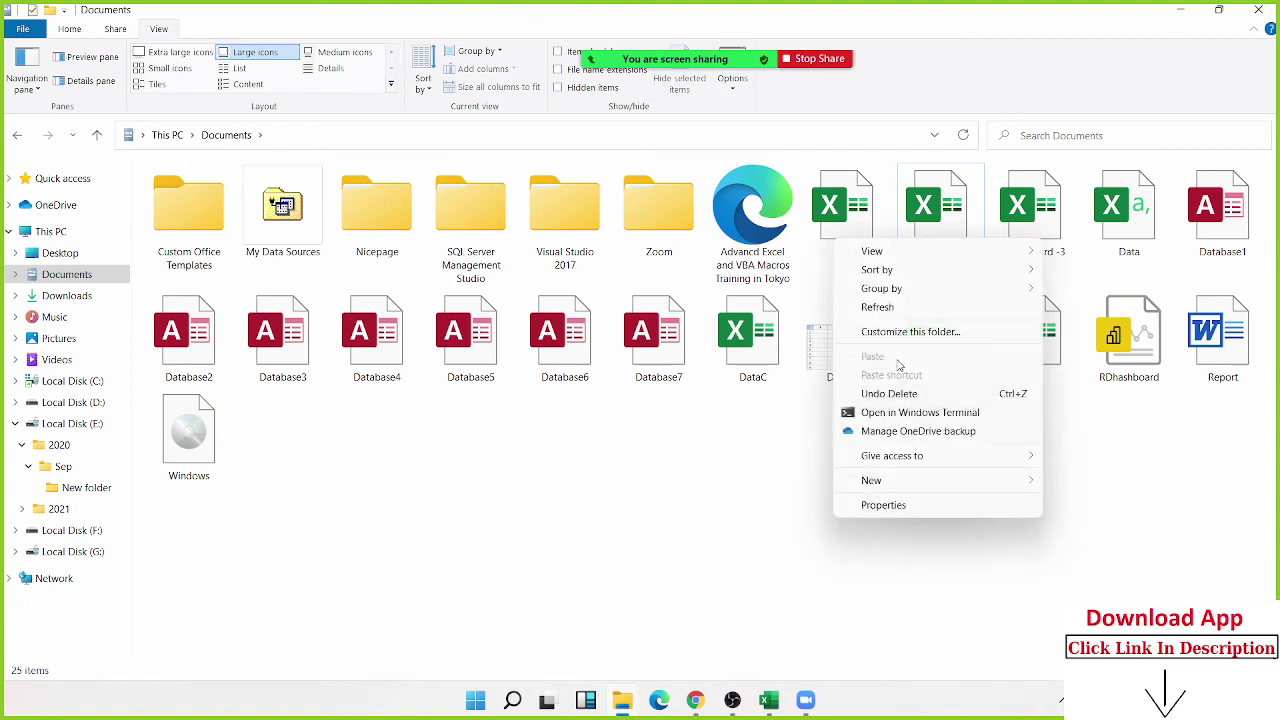
pyautogui.click(899, 305)
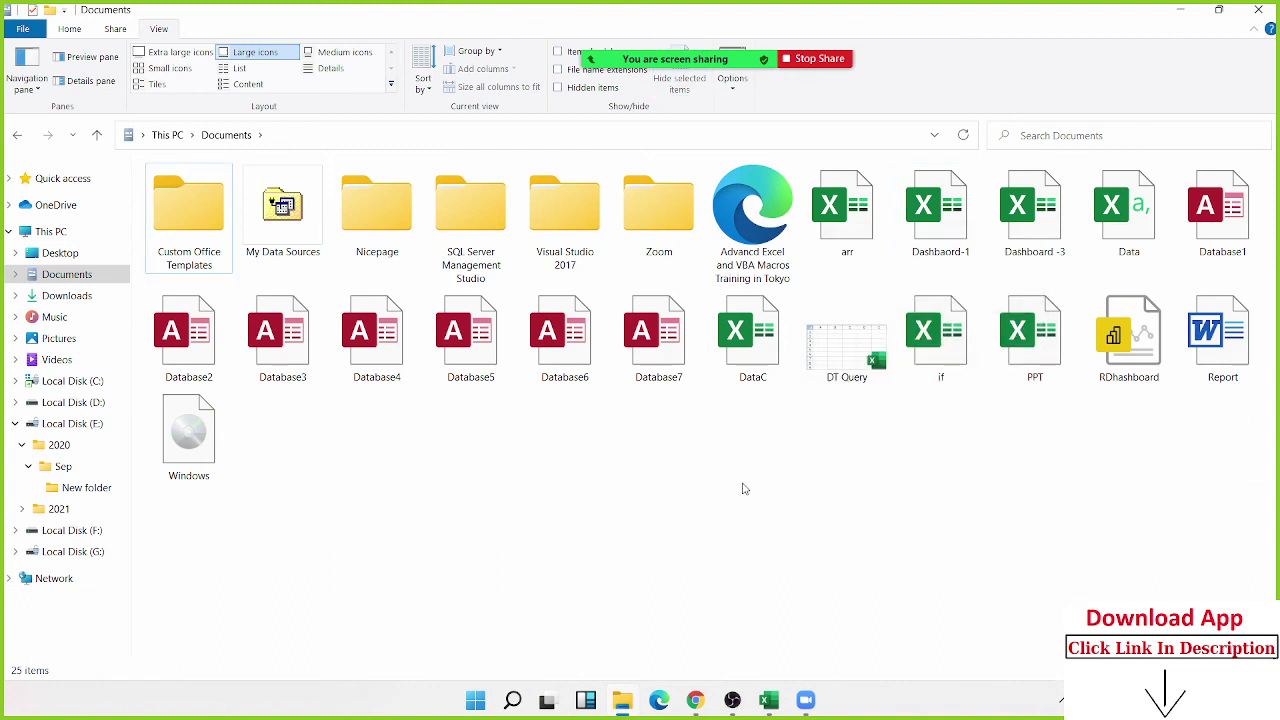
pyautogui.moveTo(1224, 580); pyautogui.dragTo(150, 155)
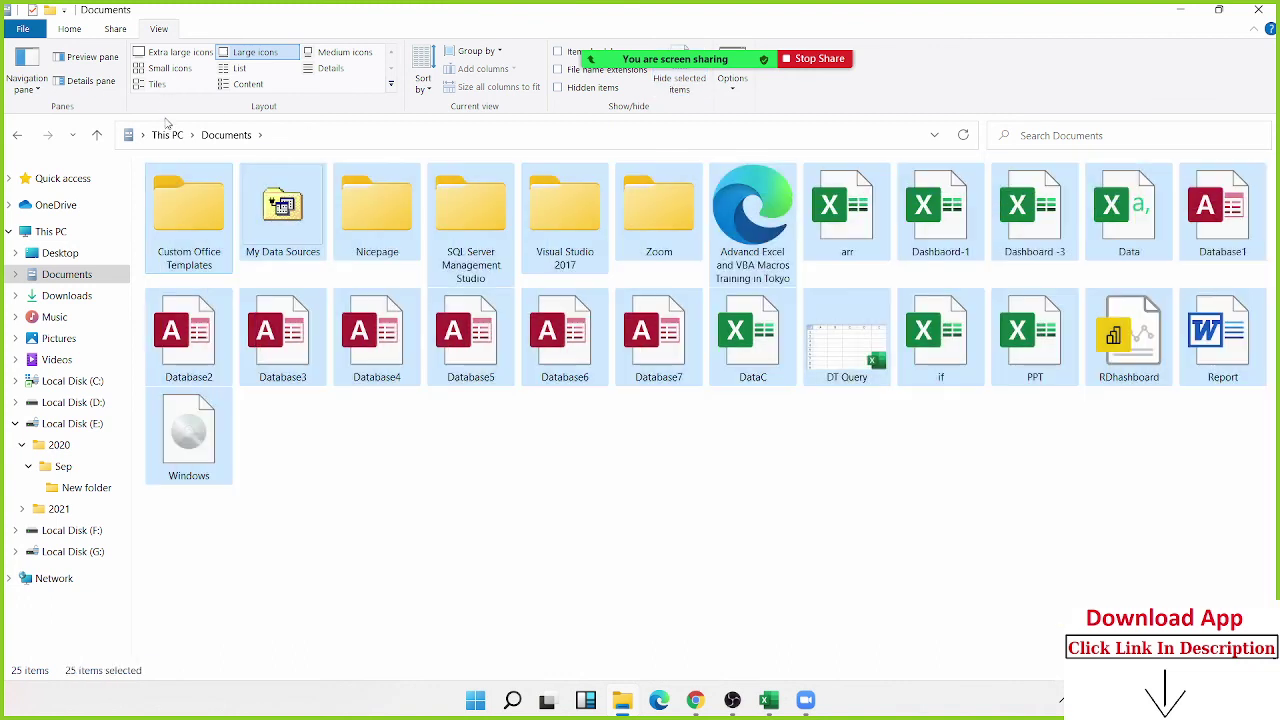
pyautogui.click(434, 424)
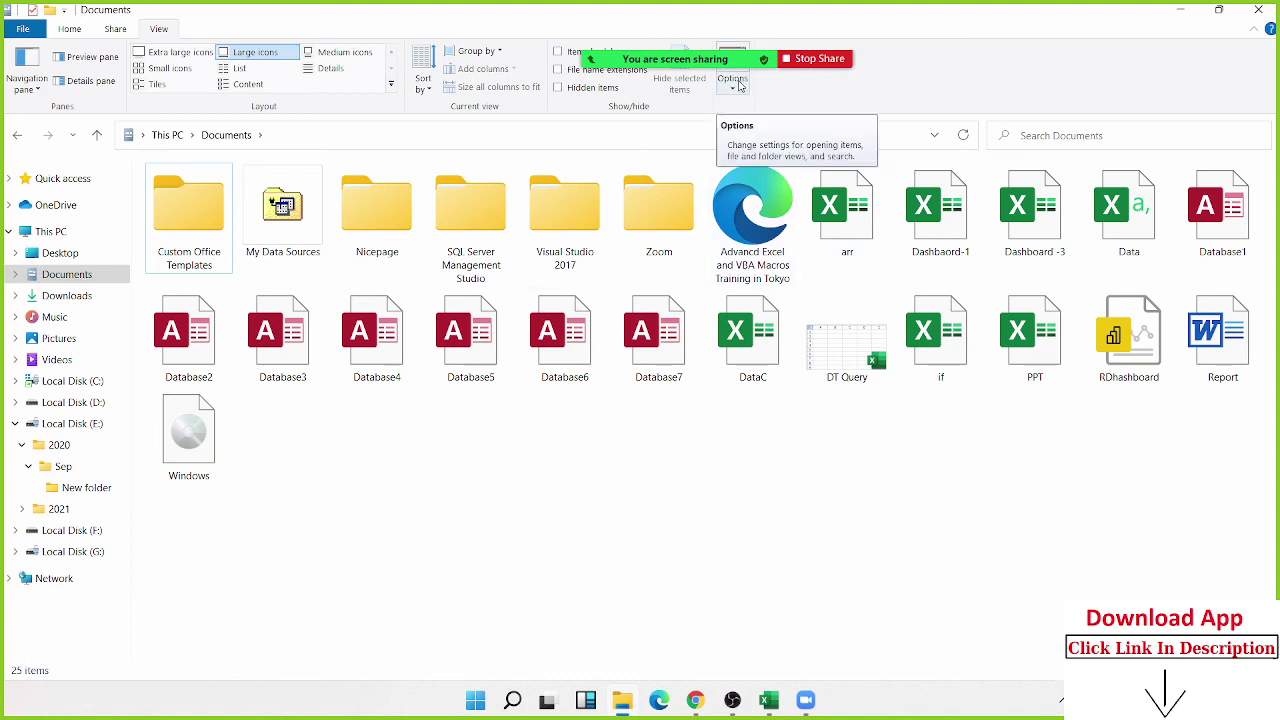
# Set the advanced view settings in Folder Options to "Show hidden files, folders, and drives" and apply the change
pyautogui.click(740, 87)
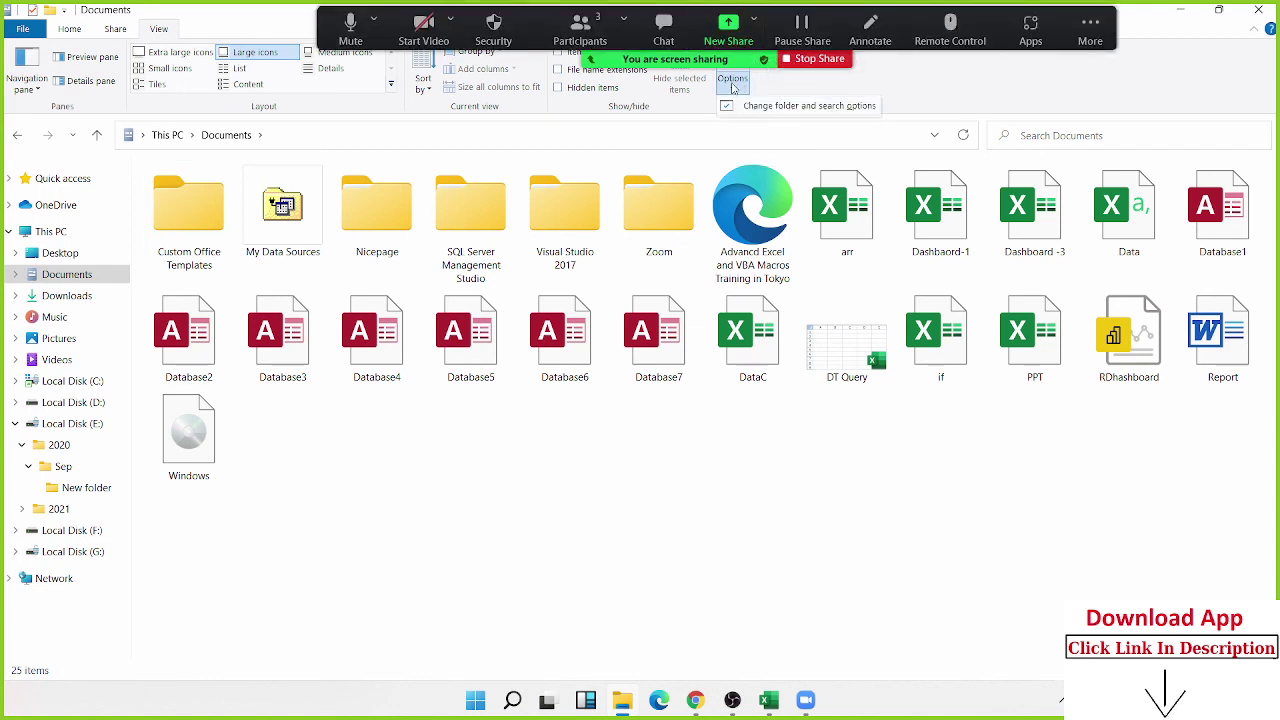
pyautogui.click(733, 86)
pyautogui.moveTo(592, 60)
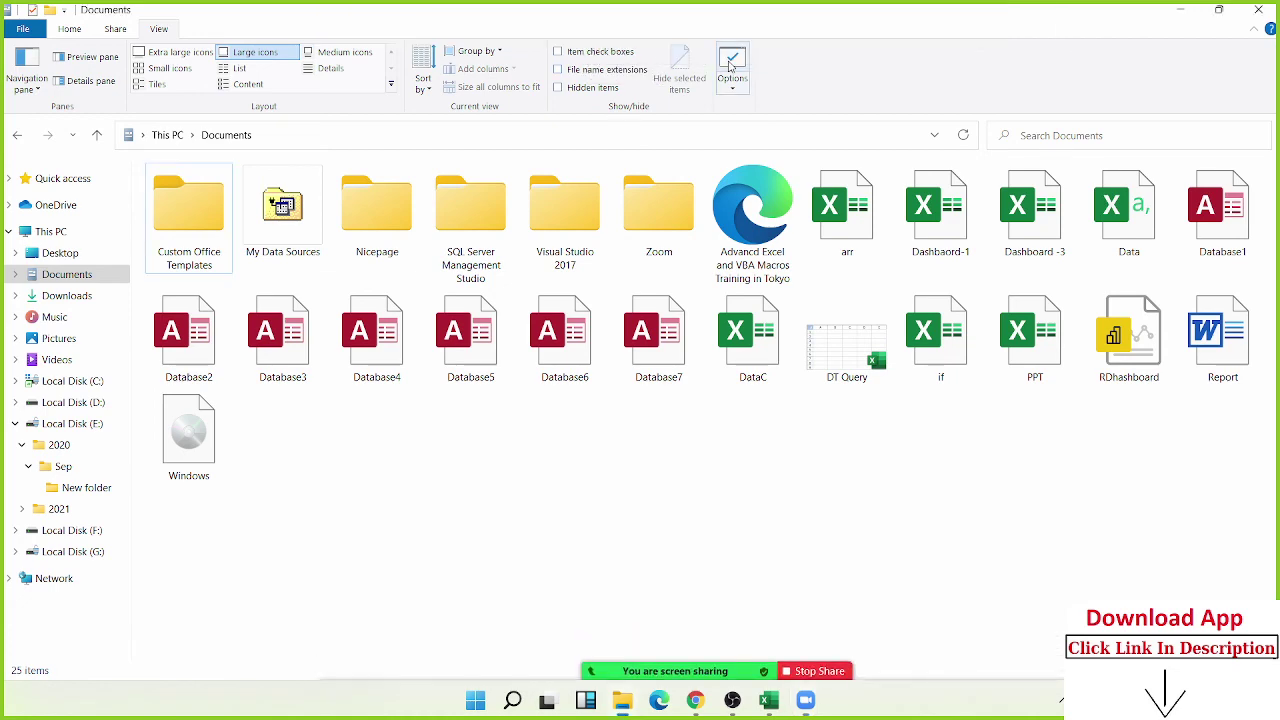
pyautogui.click(733, 64)
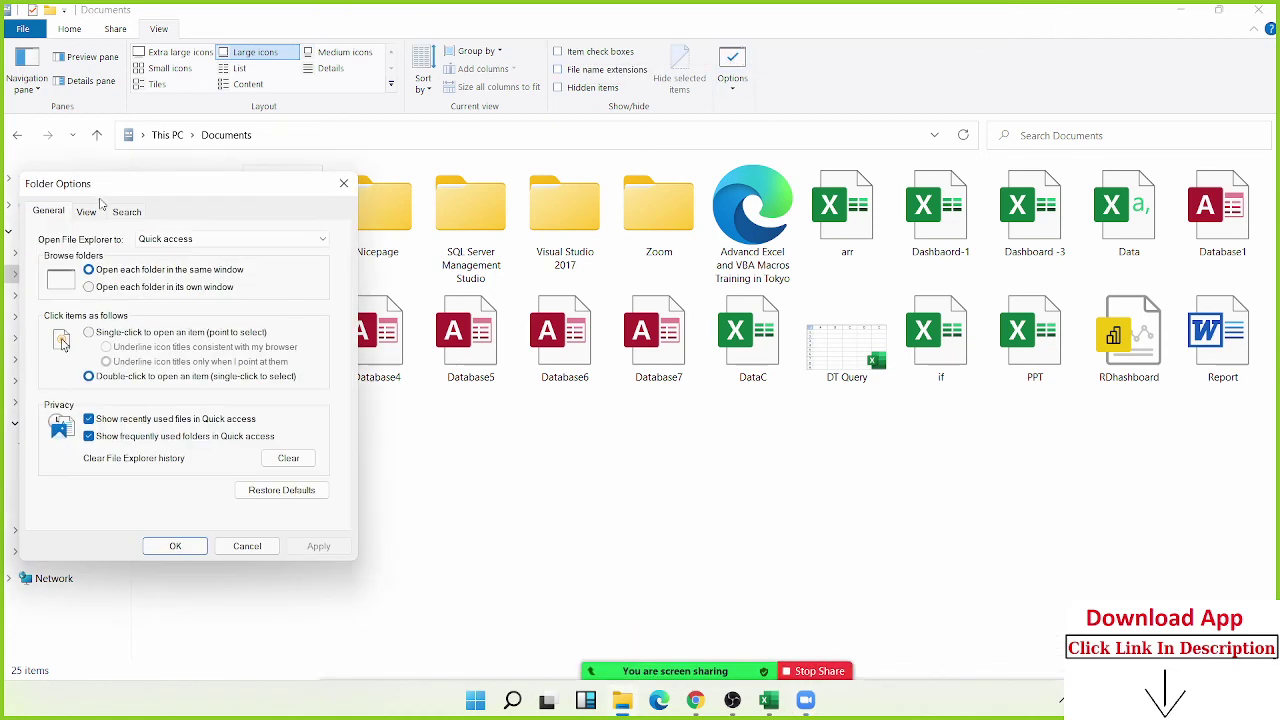
pyautogui.moveTo(101, 197); pyautogui.dragTo(489, 190)
pyautogui.click(476, 205)
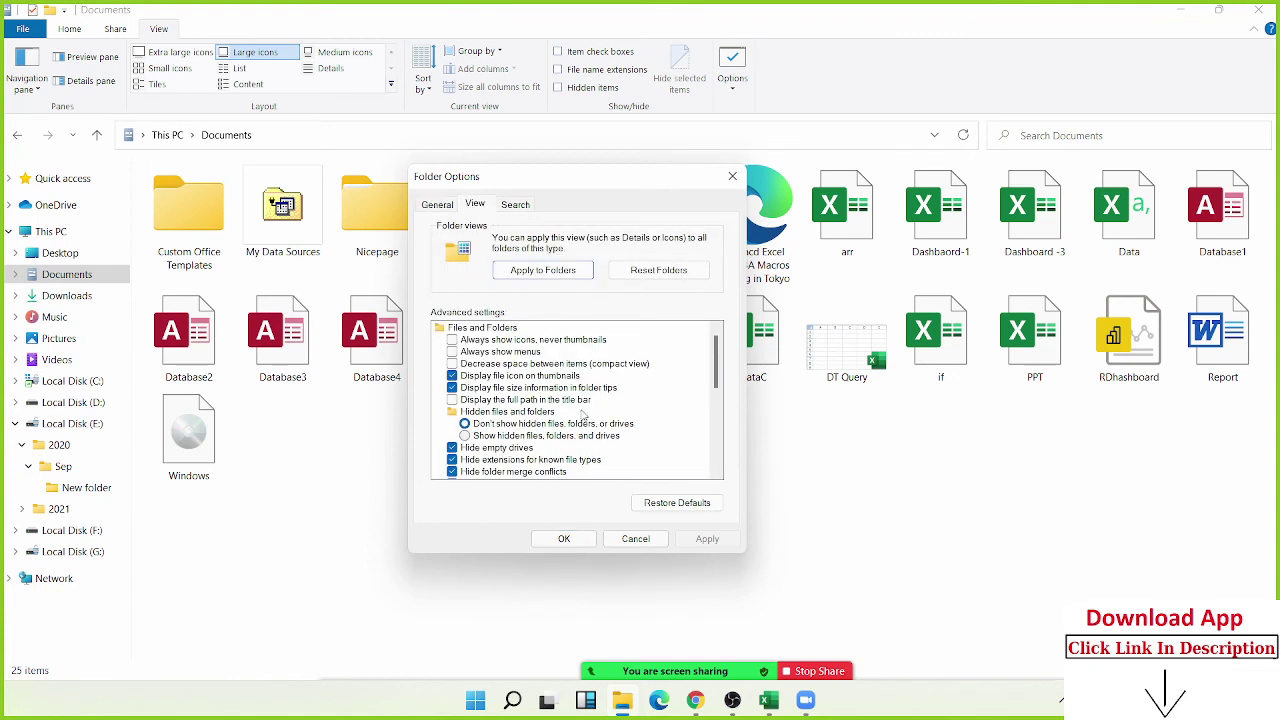
pyautogui.click(567, 437)
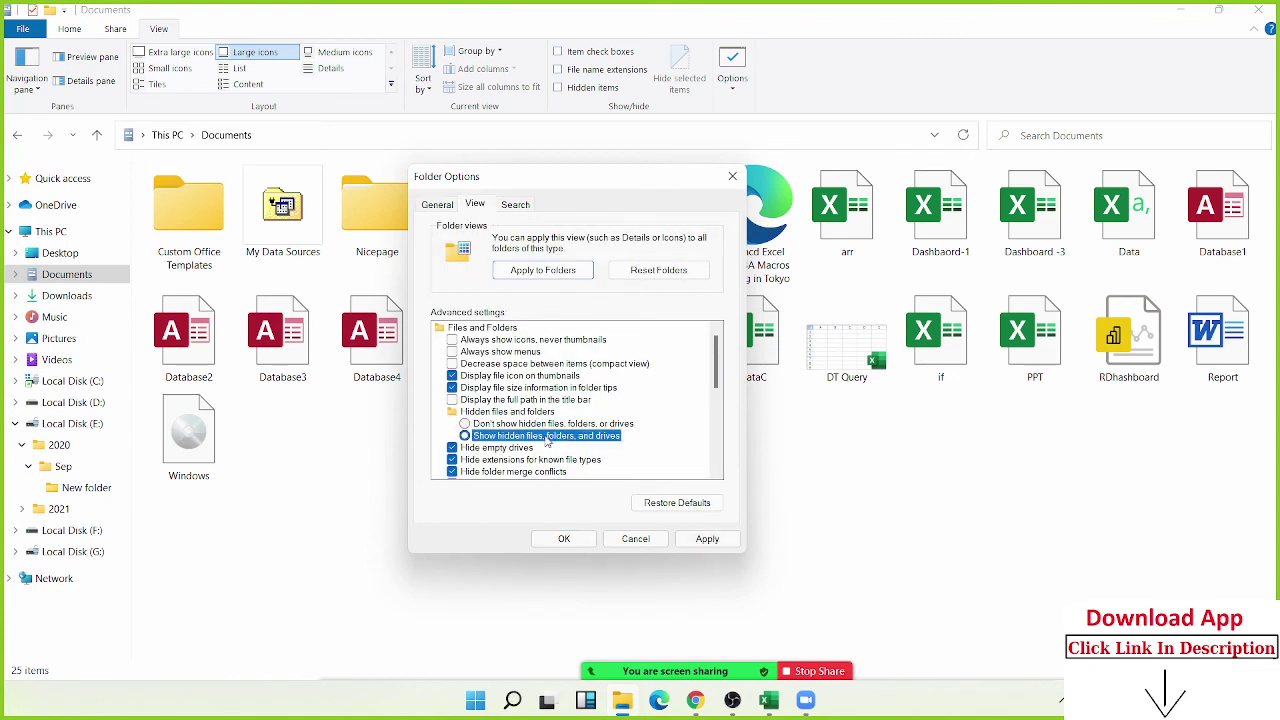
pyautogui.click(545, 425)
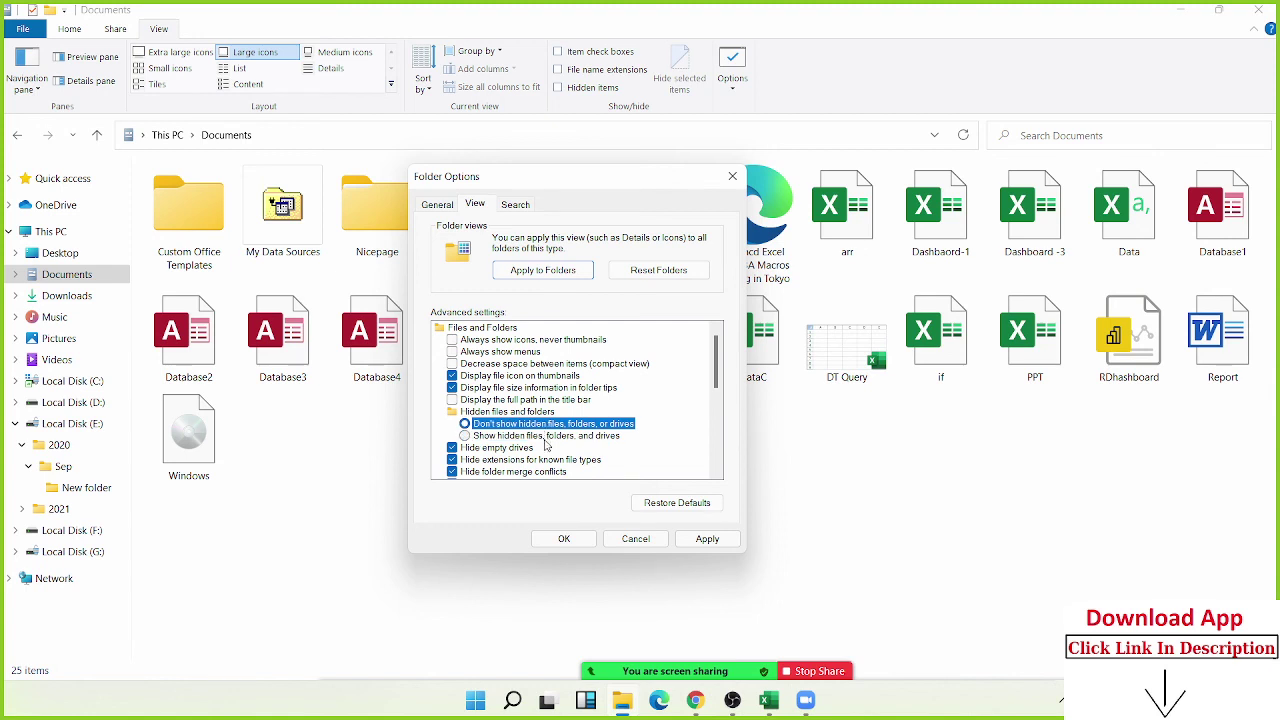
pyautogui.click(546, 437)
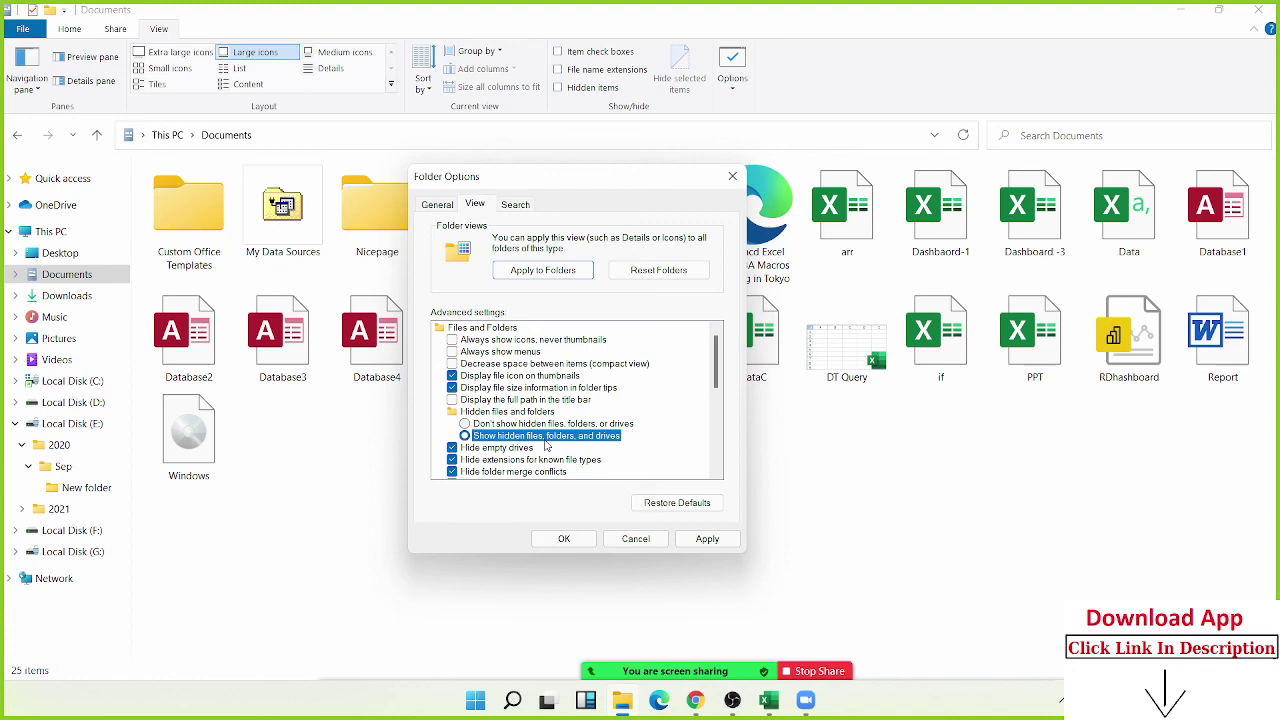
pyautogui.click(728, 546)
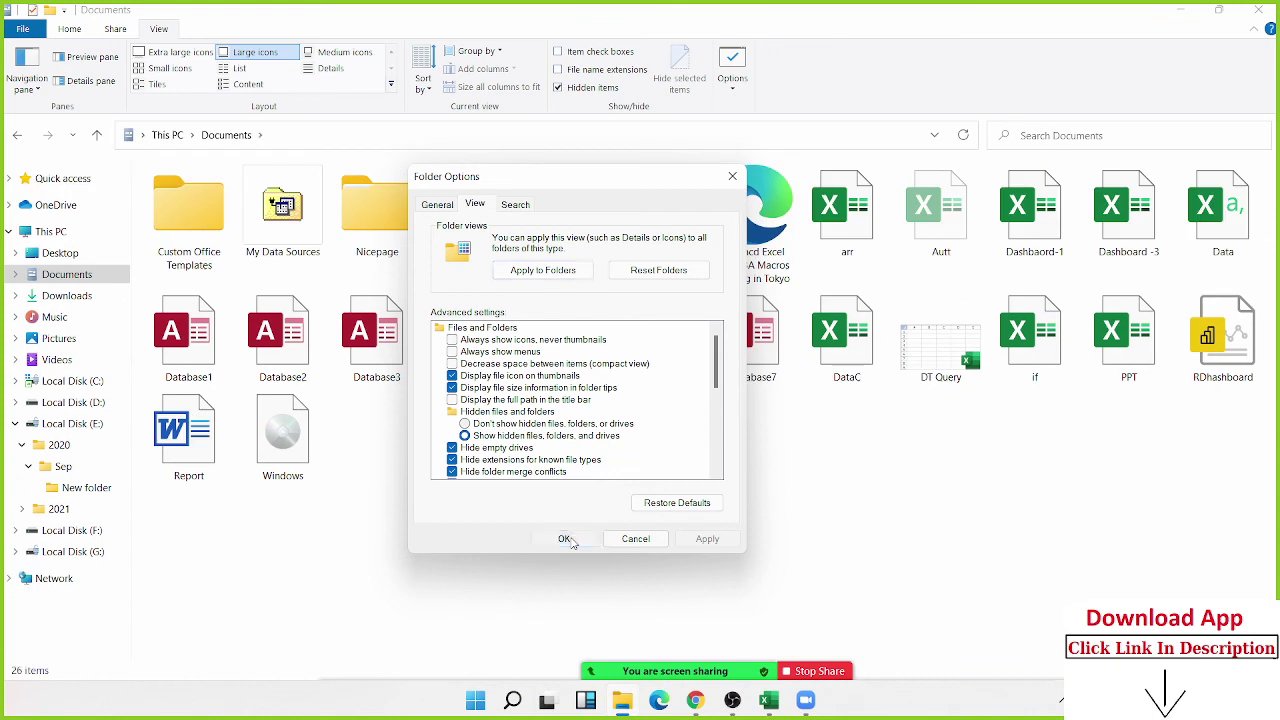
pyautogui.click(568, 539)
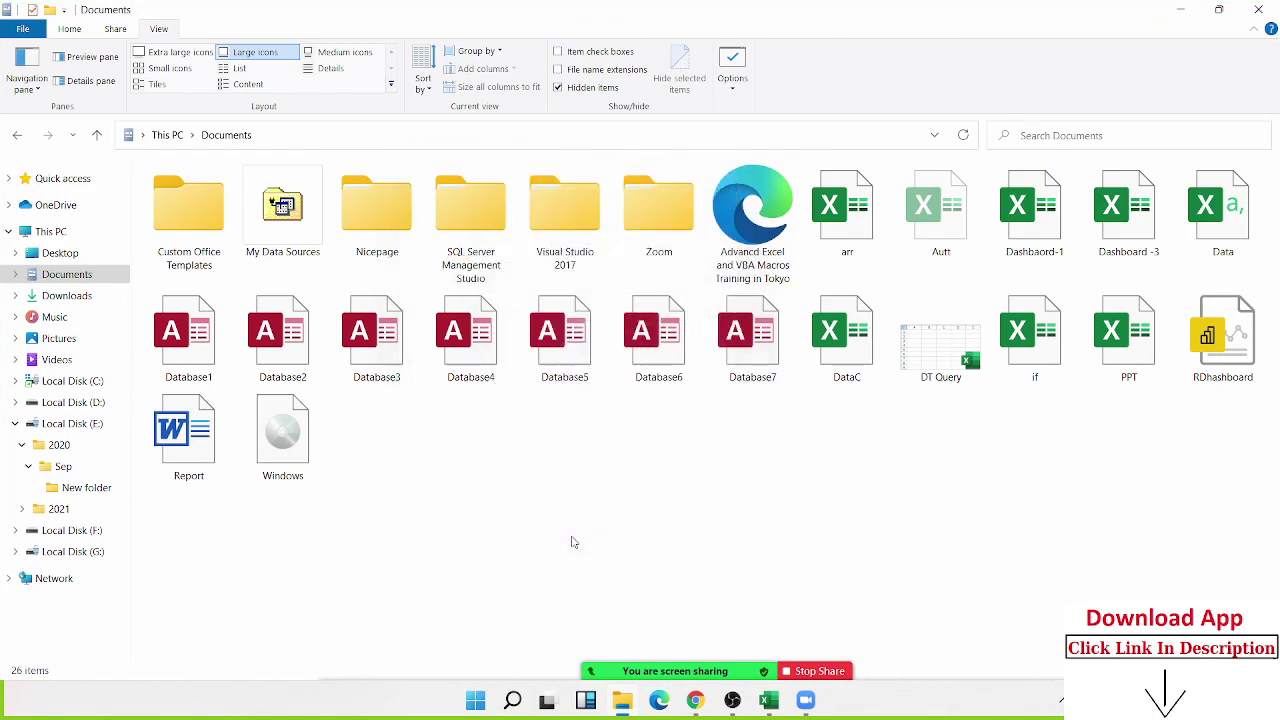
# Point out the Autt workbook in the Documents folder, clear the selection and show the desktop
pyautogui.click(915, 255)
pyautogui.click(947, 468)
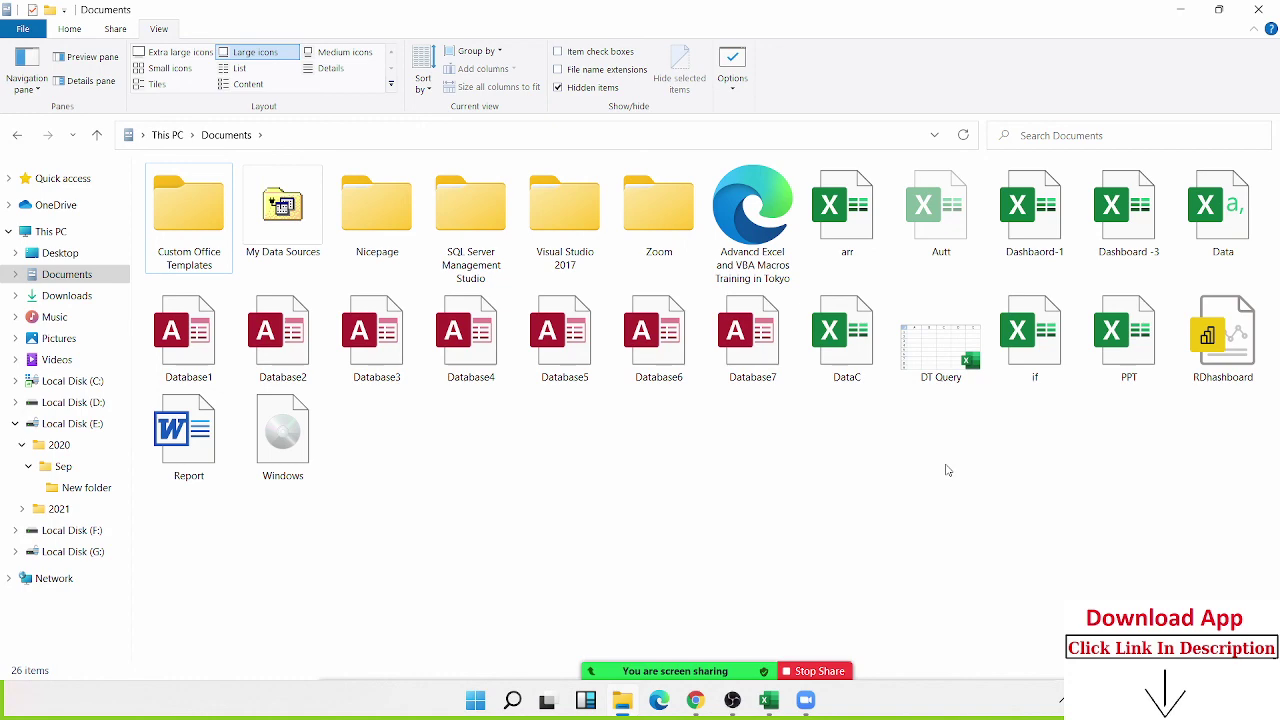
pyautogui.press('super+d')
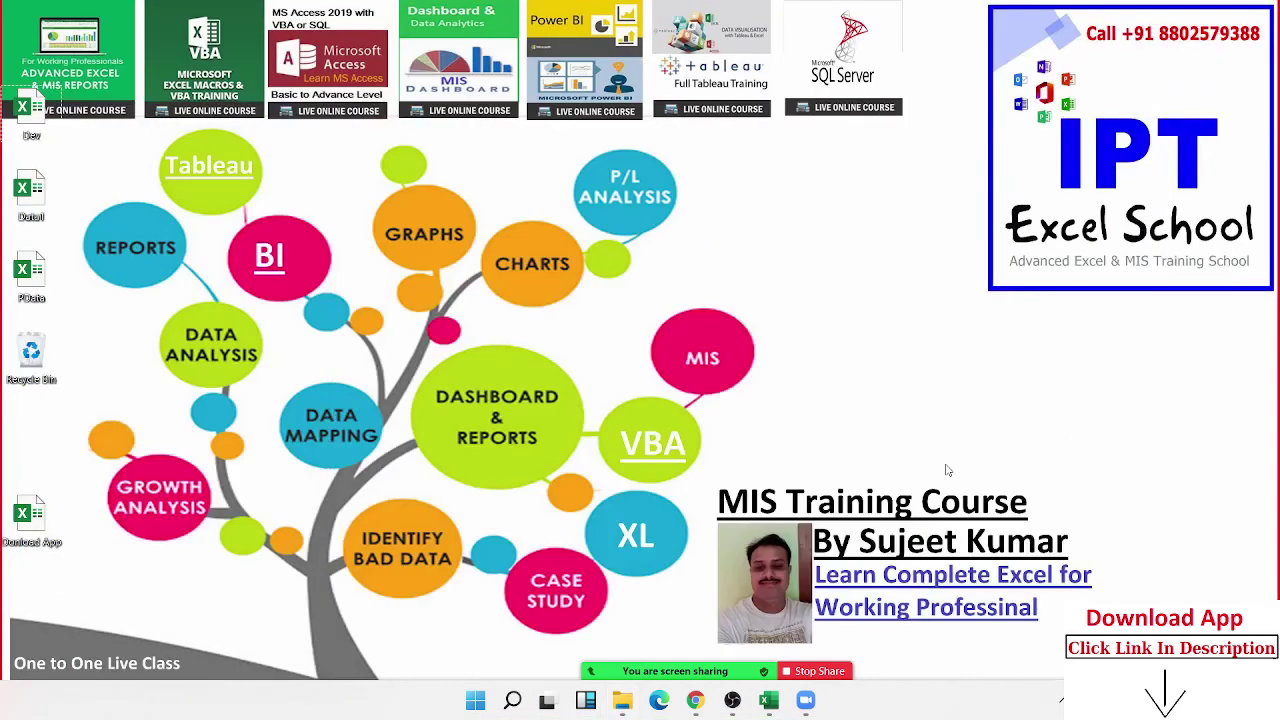